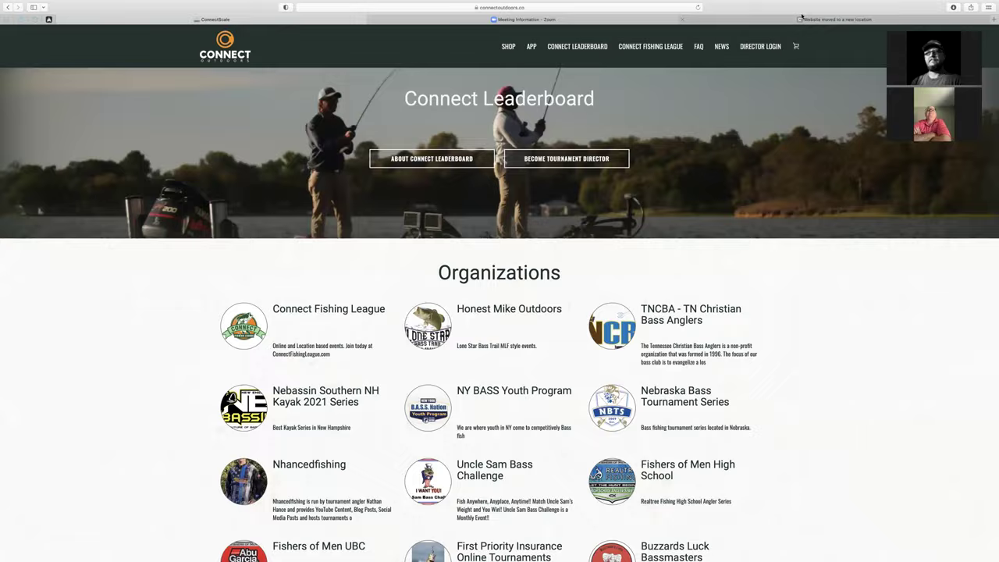
Step: Follow the site-moved notice to the new connectoutdoors.co site
{"action": "left_click", "coordinate": [796, 21]}
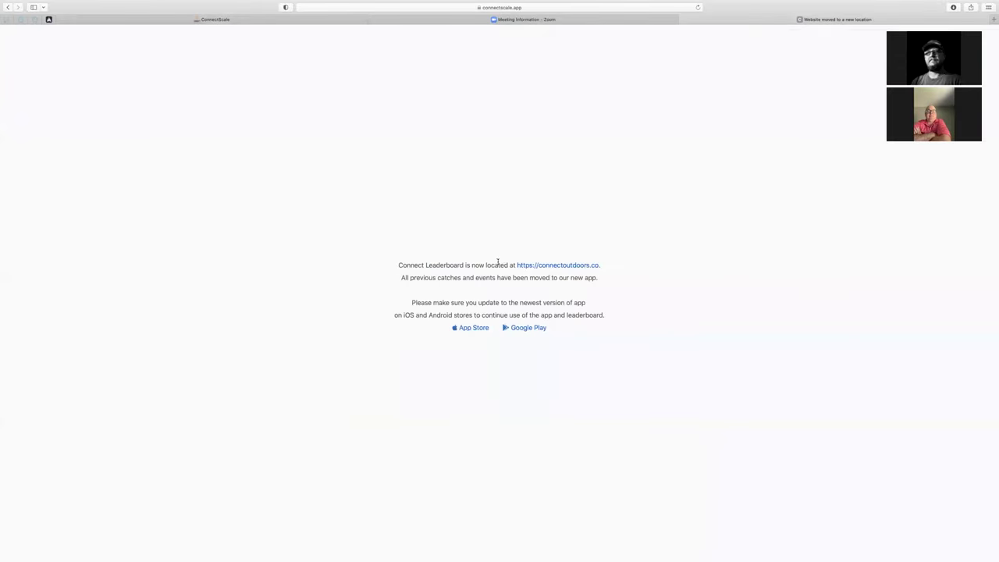
{"action": "left_click", "coordinate": [551, 266]}
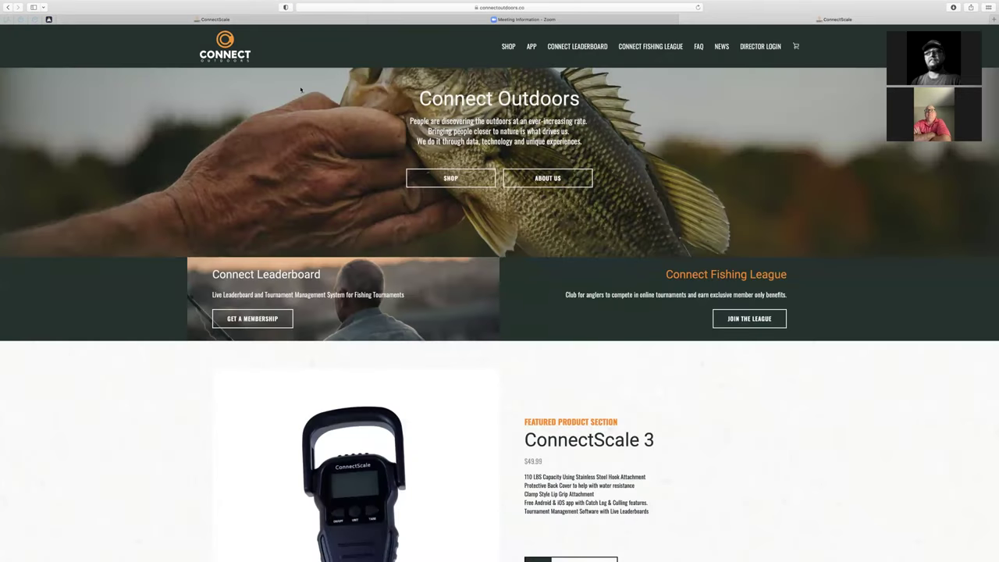
{"action": "scroll", "coordinate": [414, 191], "scroll_direction": "down", "scroll_amount": 1}
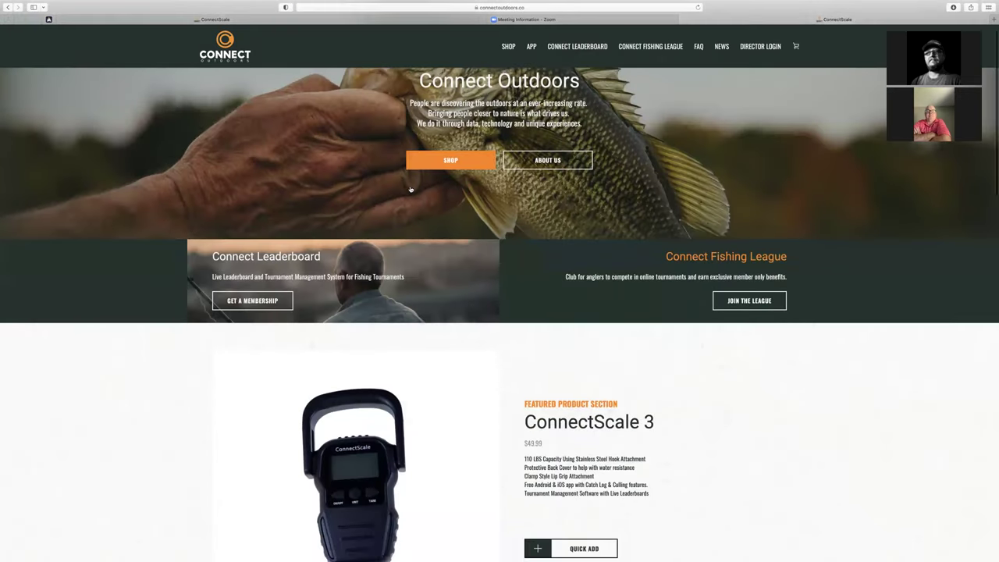
{"action": "scroll", "coordinate": [411, 189], "scroll_direction": "down", "scroll_amount": 5}
{"action": "scroll", "coordinate": [414, 190], "scroll_direction": "up", "scroll_amount": 5}
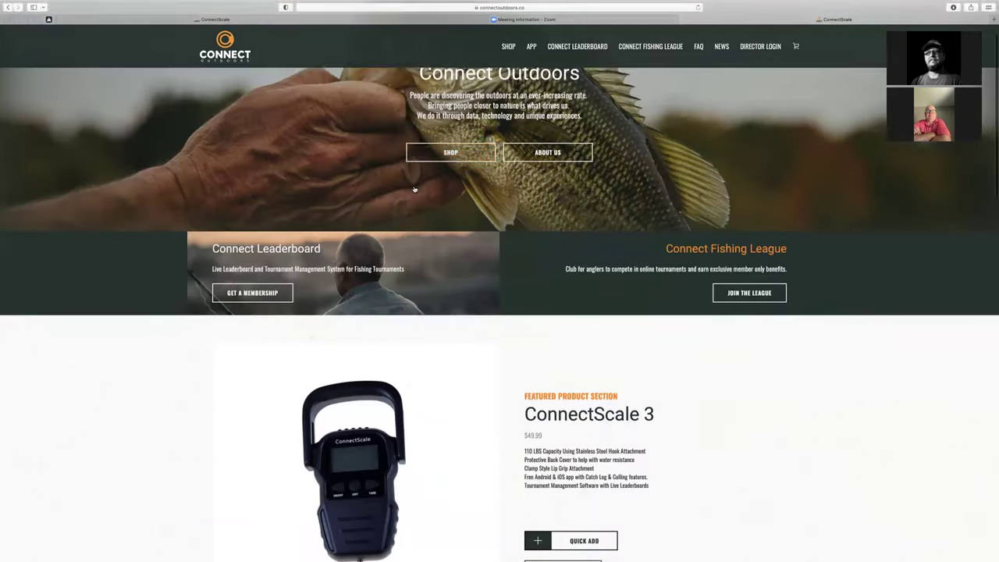
{"action": "scroll", "coordinate": [415, 190], "scroll_direction": "up", "scroll_amount": 1}
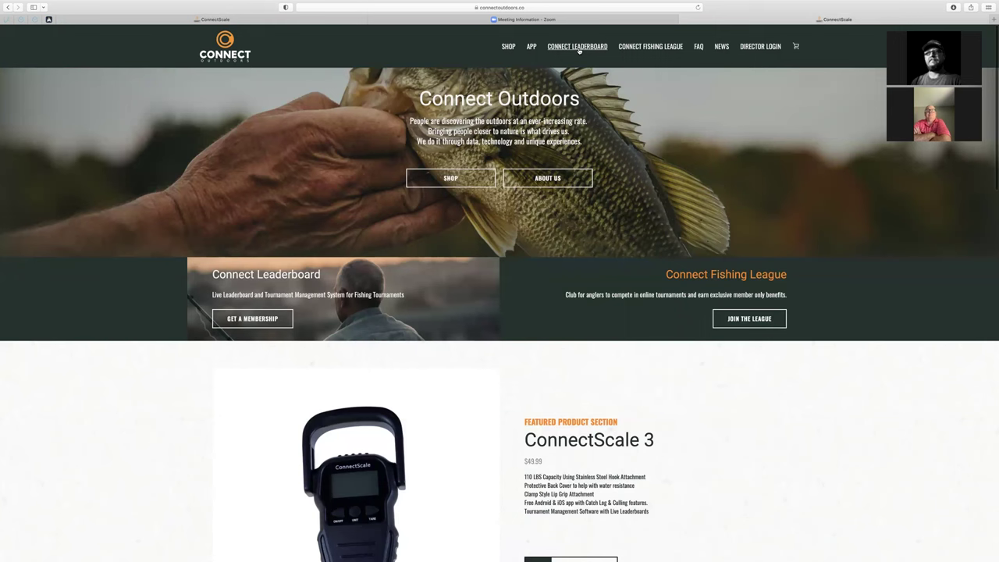
Step: Open the Connect Leaderboard page and browse its Organizations and Tournament List
{"action": "left_click", "coordinate": [577, 47]}
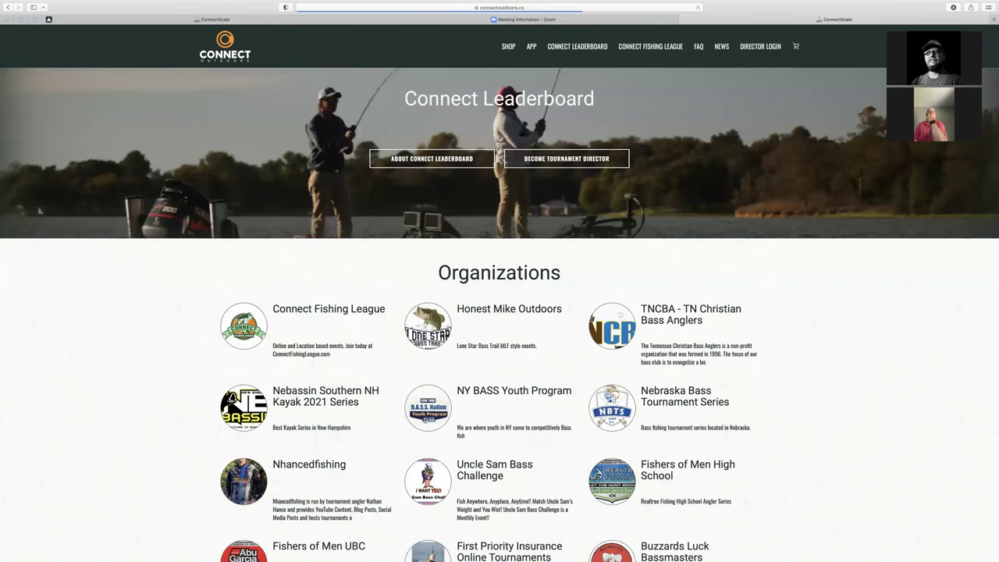
{"action": "scroll", "coordinate": [399, 238], "scroll_direction": "down", "scroll_amount": 5}
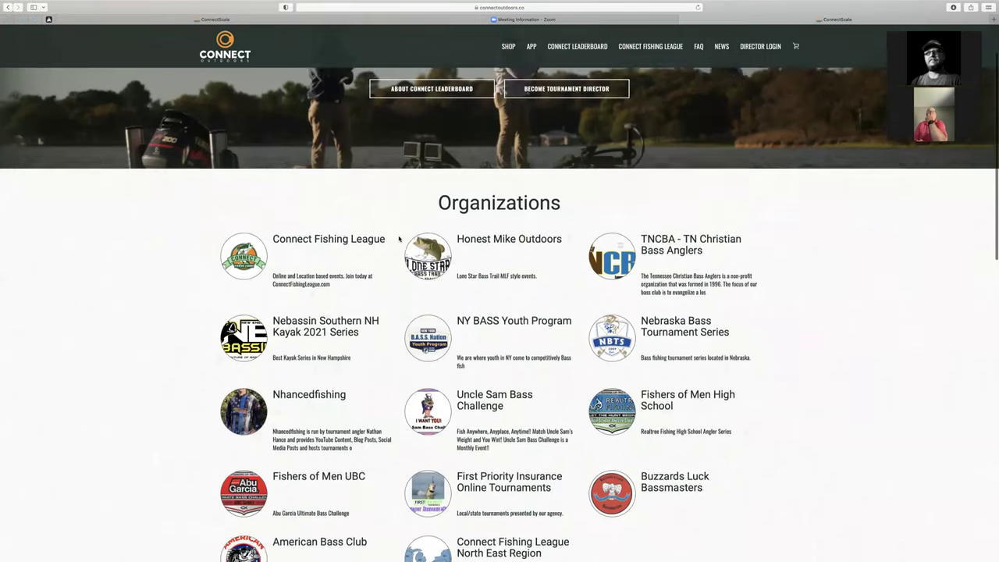
{"action": "scroll", "coordinate": [401, 238], "scroll_direction": "up", "scroll_amount": 5}
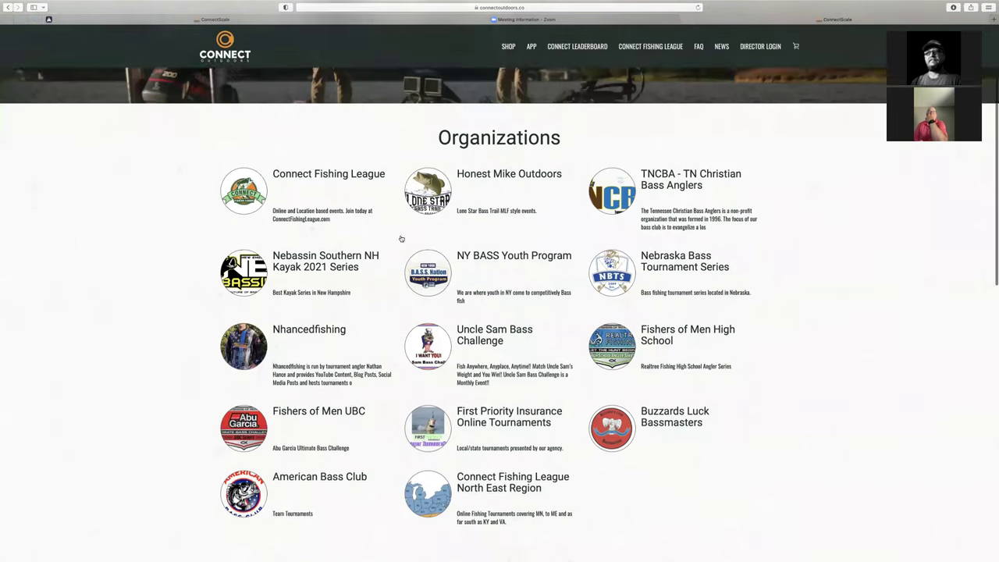
{"action": "scroll", "coordinate": [401, 238], "scroll_direction": "down", "scroll_amount": 6}
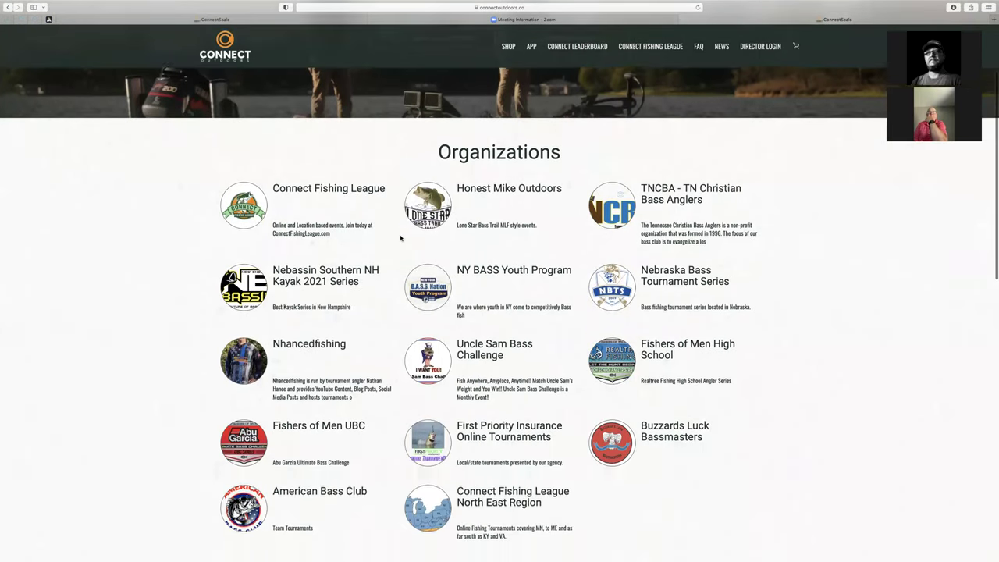
{"action": "scroll", "coordinate": [401, 238], "scroll_direction": "down", "scroll_amount": 4}
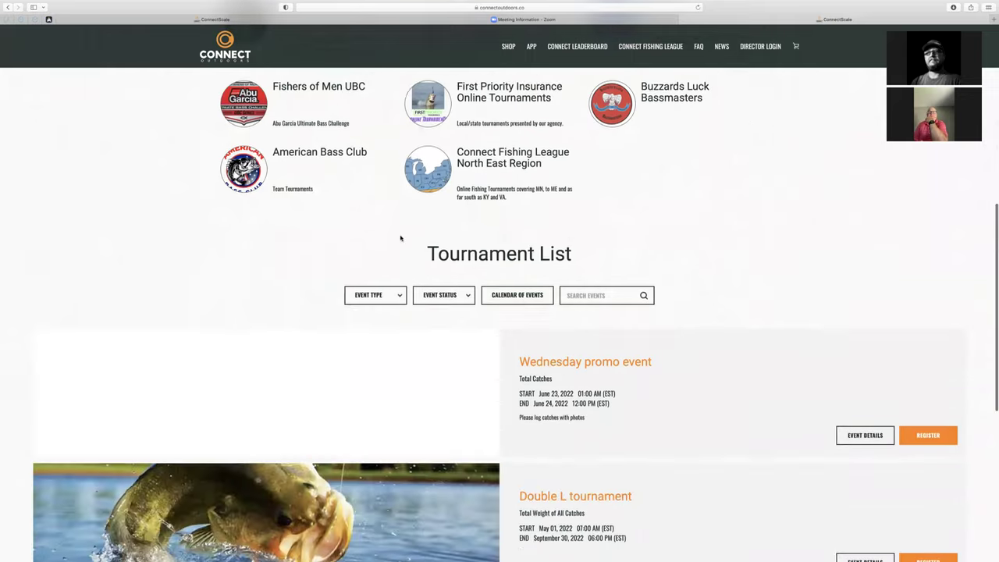
{"action": "scroll", "coordinate": [401, 238], "scroll_direction": "up", "scroll_amount": 1}
{"action": "scroll", "coordinate": [402, 238], "scroll_direction": "up", "scroll_amount": 9}
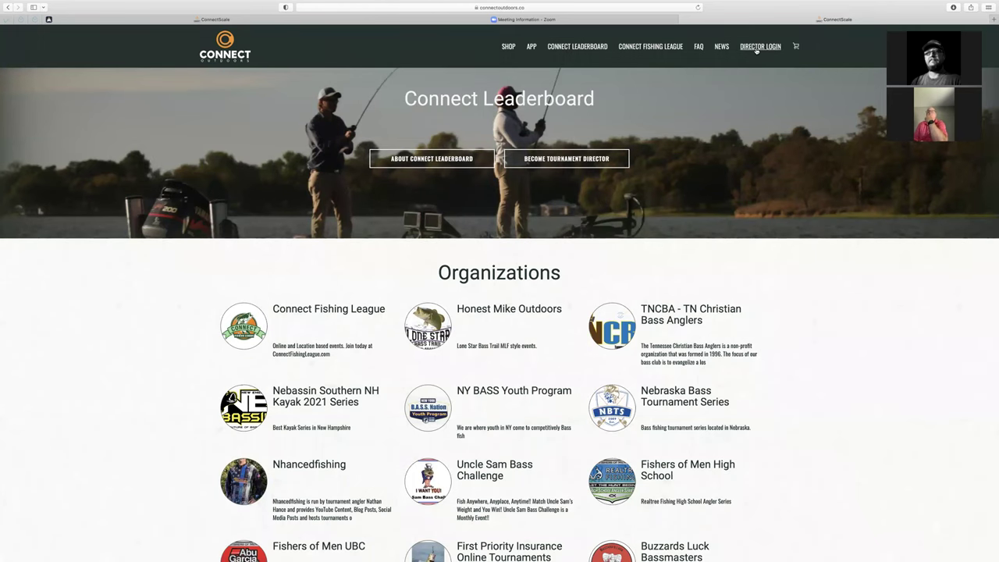
Step: Bring up the director Log in form, leaving the Email field empty
{"action": "left_click", "coordinate": [757, 47]}
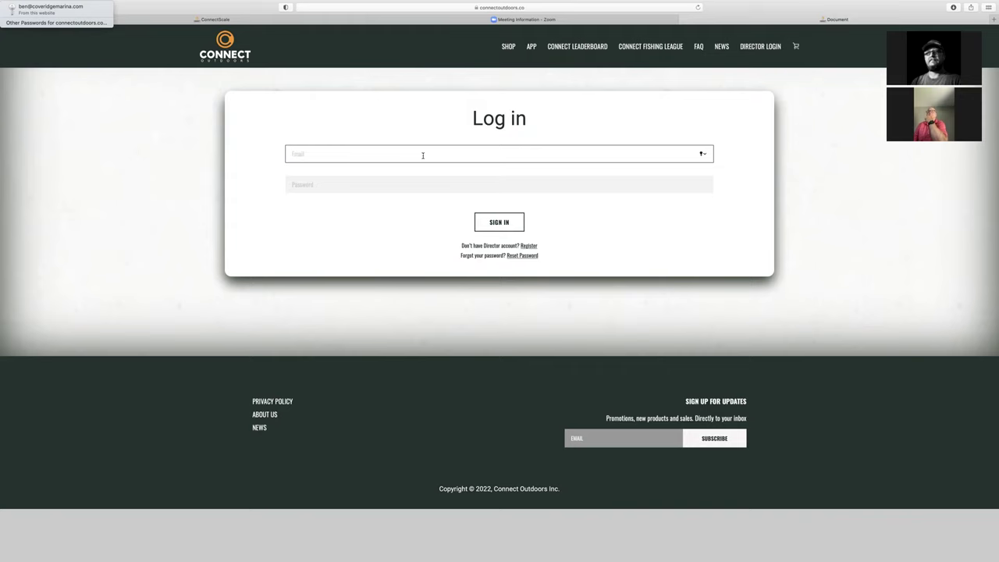
{"action": "type", "text": "adm"}
{"action": "key", "text": "BackSpace"}
{"action": "key", "text": "BackSpace"}
{"action": "type", "text": "e"}
{"action": "key", "text": "BackSpace"}
{"action": "key", "text": "BackSpace"}
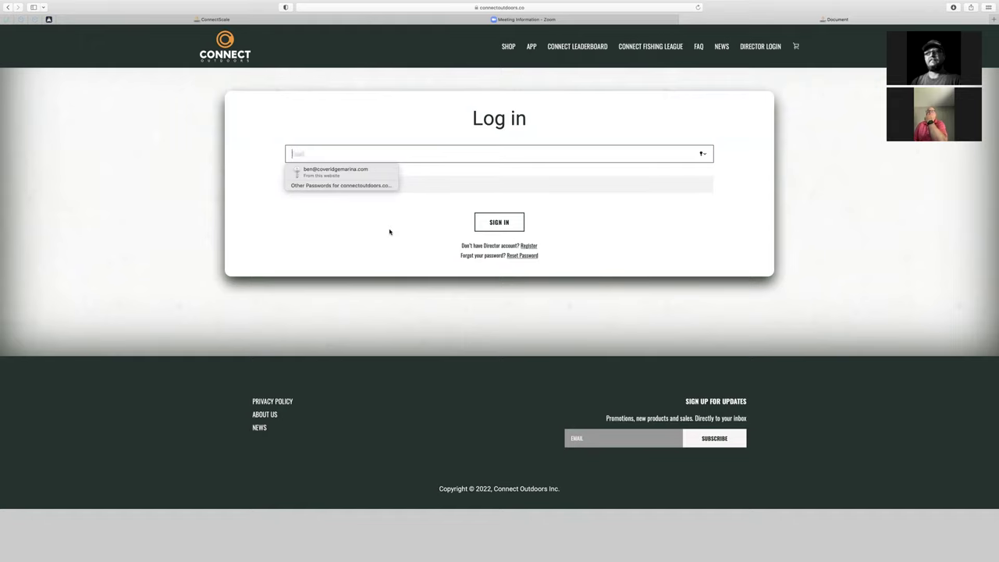
{"action": "left_click", "coordinate": [522, 248]}
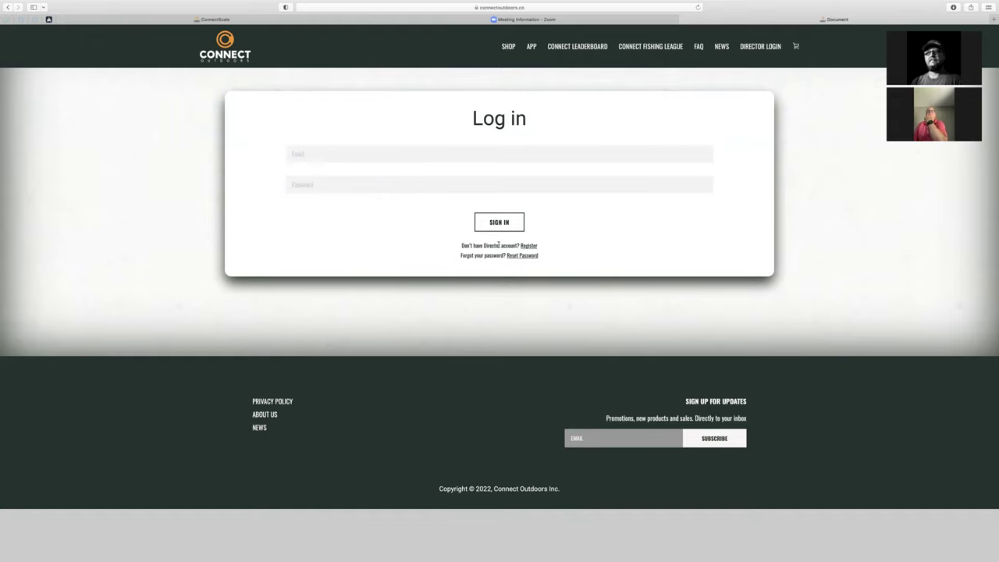
Step: On the registration form, enter the director's first name, last name and e-mail address
{"action": "left_click", "coordinate": [528, 247]}
{"action": "left_click", "coordinate": [318, 264]}
{"action": "key", "text": "Tab"}
{"action": "key", "text": "Tab"}
{"action": "key", "text": "Tab"}
{"action": "key", "text": "Tab"}
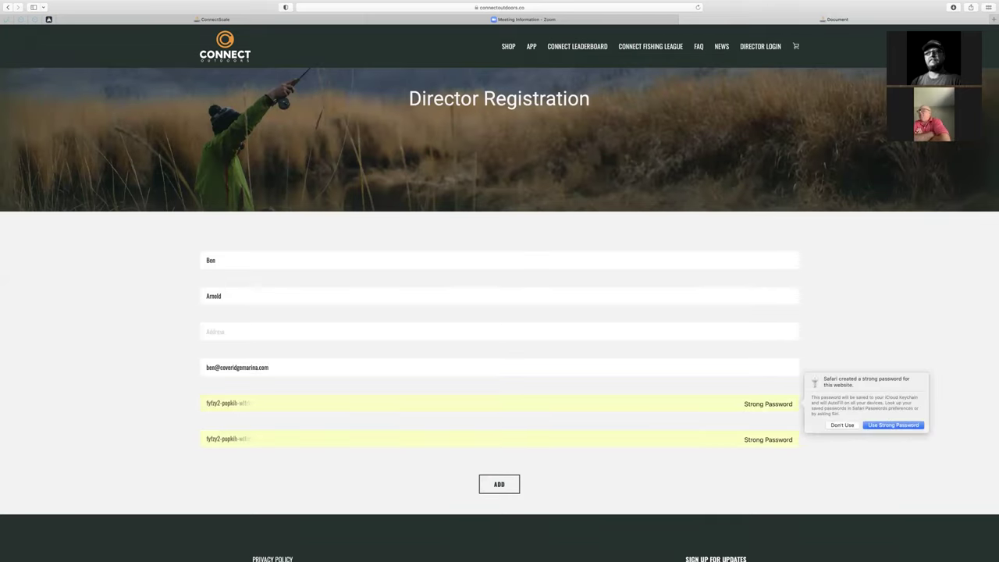
Step: Enter and confirm a password, declining Safari's suggestion, and submit the registration
{"action": "left_click", "coordinate": [830, 425]}
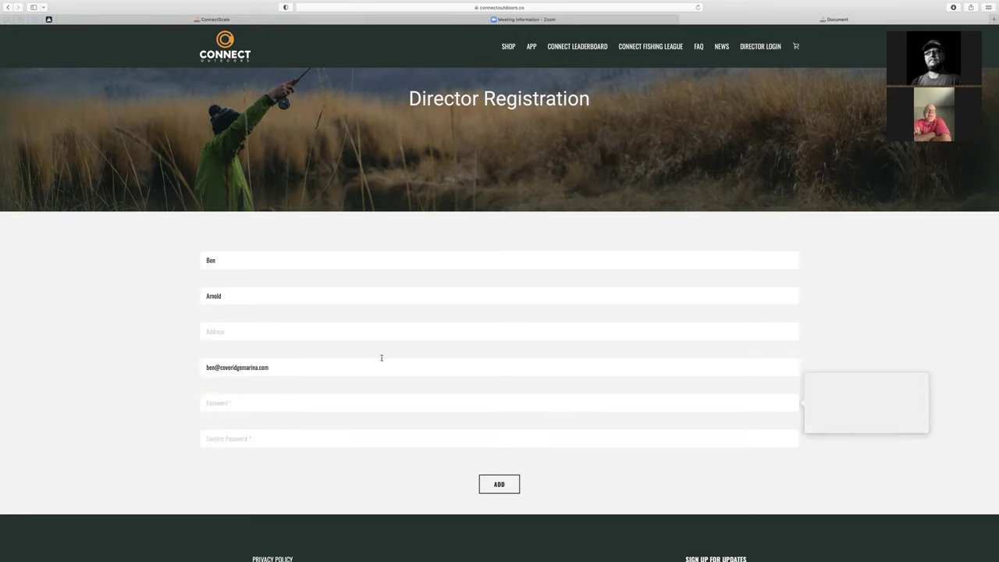
{"action": "type", "text": "••••••"}
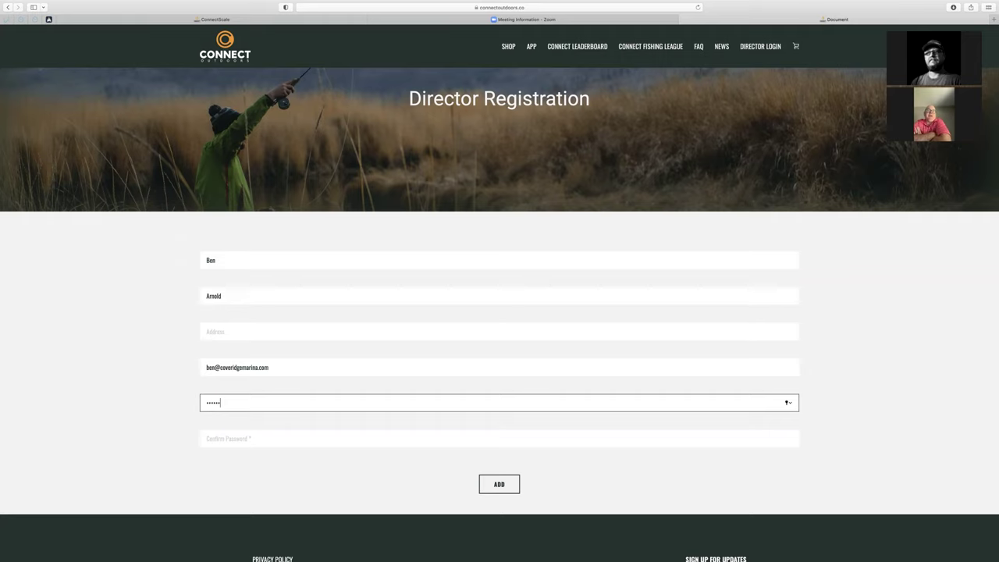
{"action": "type", "text": "••"}
{"action": "key", "text": "Tab"}
{"action": "type", "text": "••••••••"}
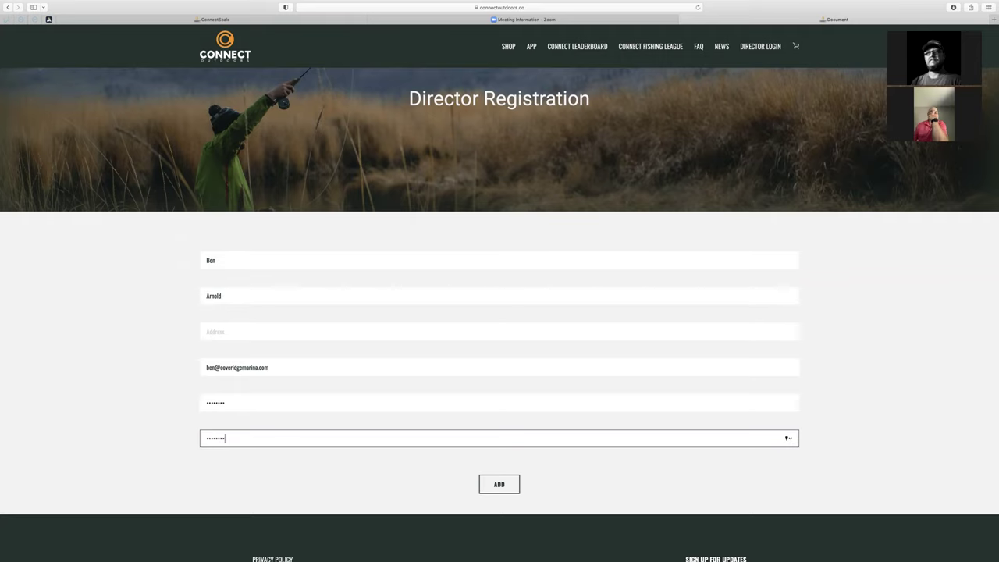
{"action": "left_click", "coordinate": [501, 485]}
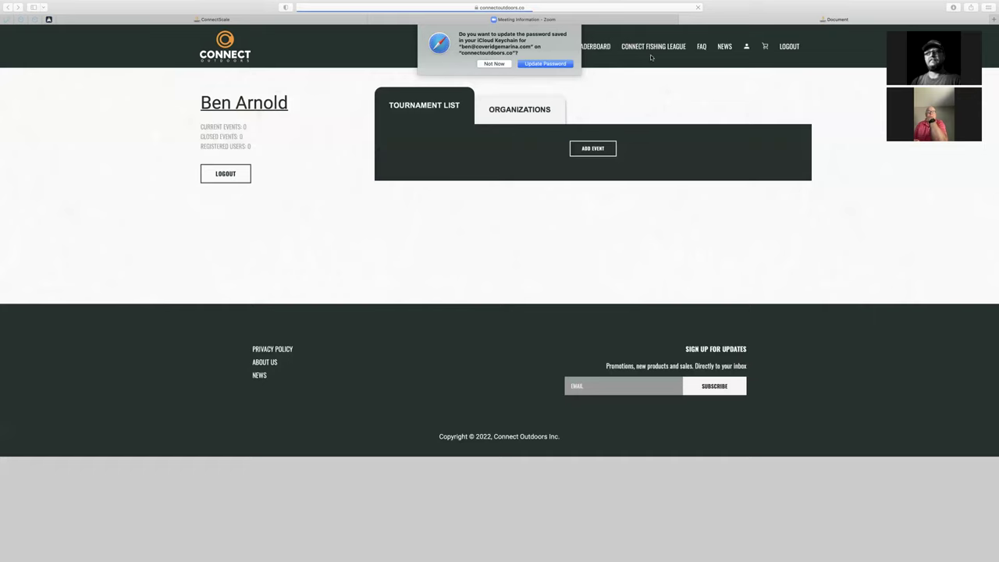
Step: Dismiss Safari's password prompt and show the profile's Organizations section
{"action": "left_click", "coordinate": [502, 62]}
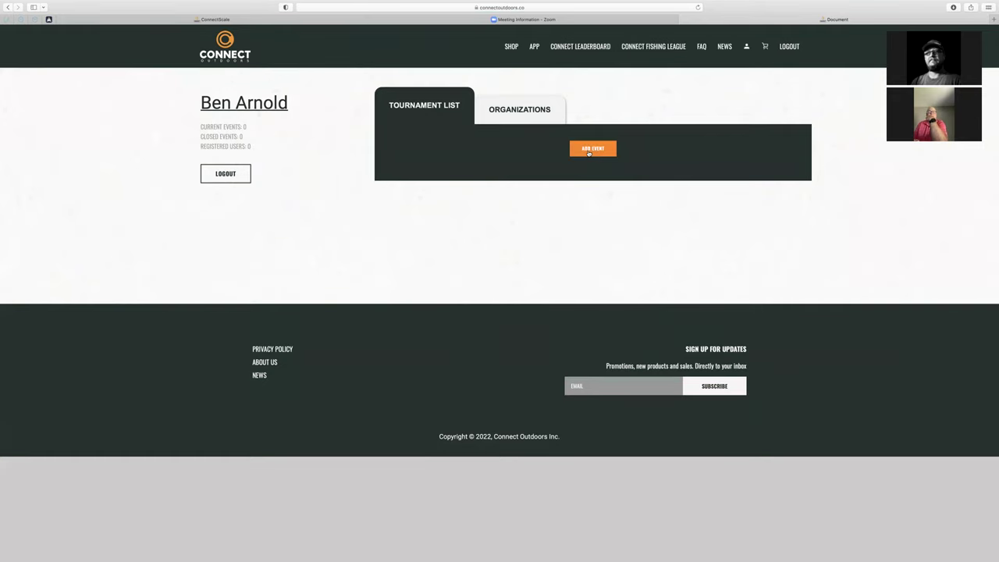
{"action": "left_click", "coordinate": [519, 119]}
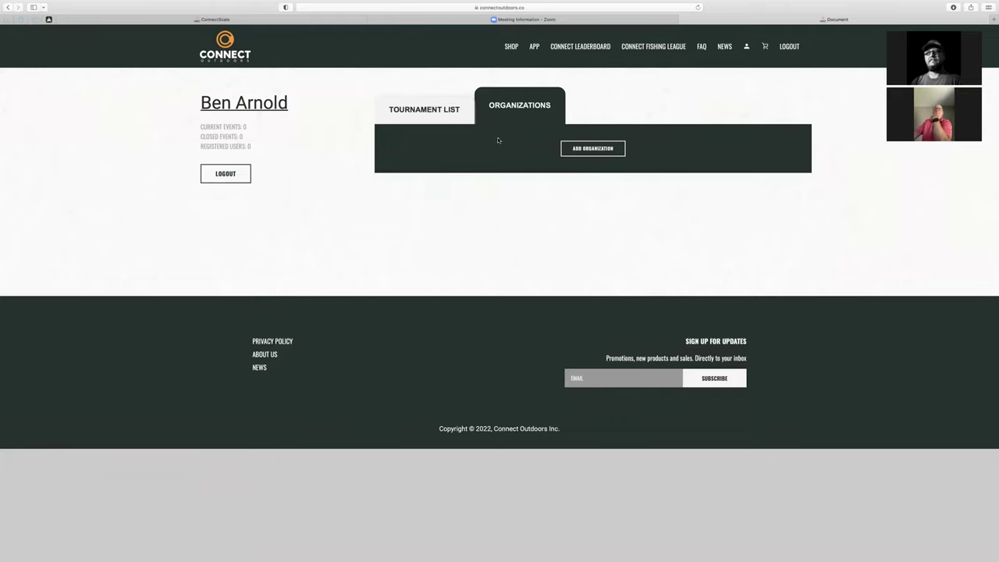
Step: Create the organization 'Cove Ridge Marina' with a tournaments description
{"action": "left_click", "coordinate": [586, 148]}
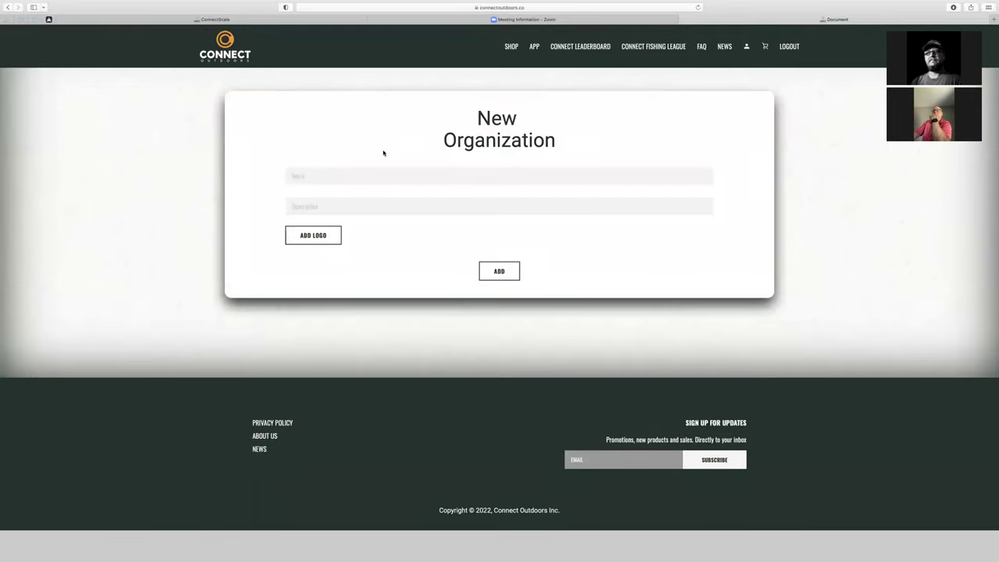
{"action": "left_click", "coordinate": [356, 172]}
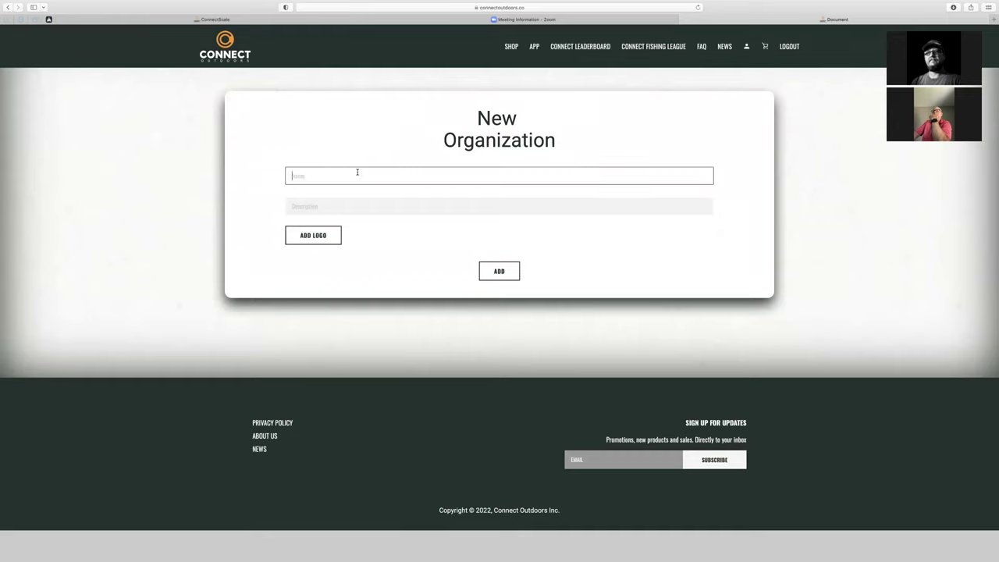
{"action": "type", "text": "Cove Rid"}
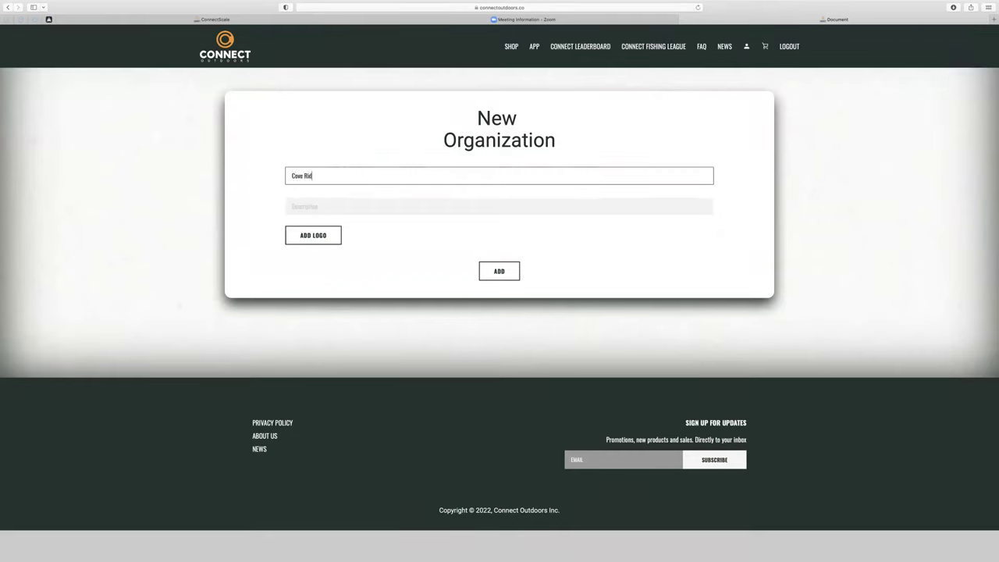
{"action": "type", "text": "ge Marina"}
{"action": "key", "text": "Tab"}
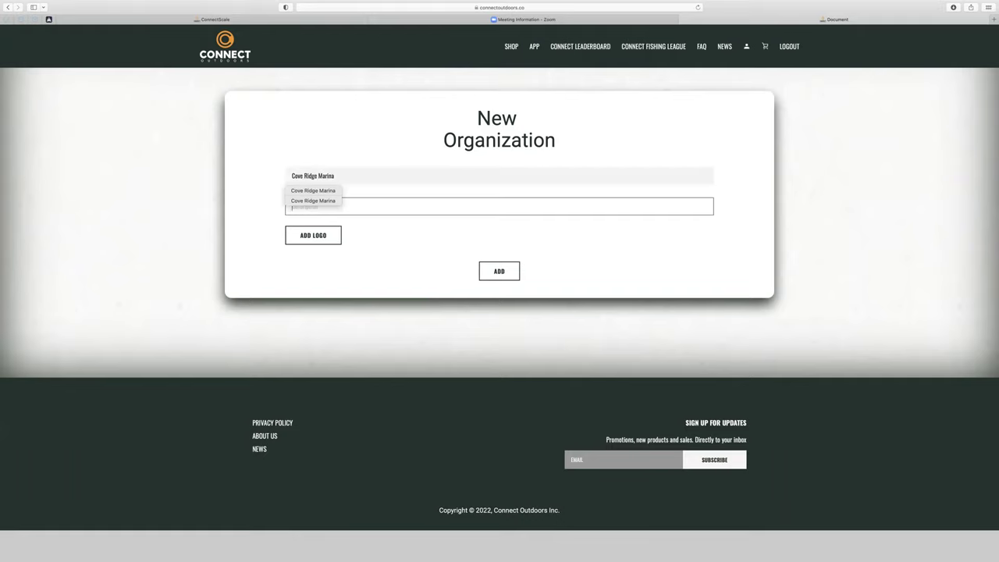
{"action": "type", "text": "Mmaha Touraments fo"}
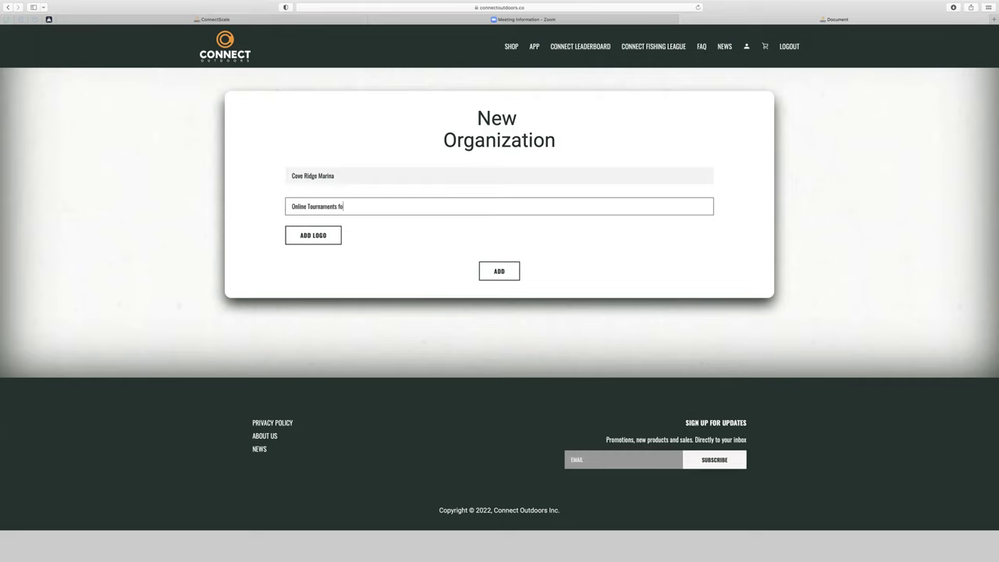
{"action": "type", "text": "r Cove Ridge Marina"}
{"action": "left_click", "coordinate": [496, 270]}
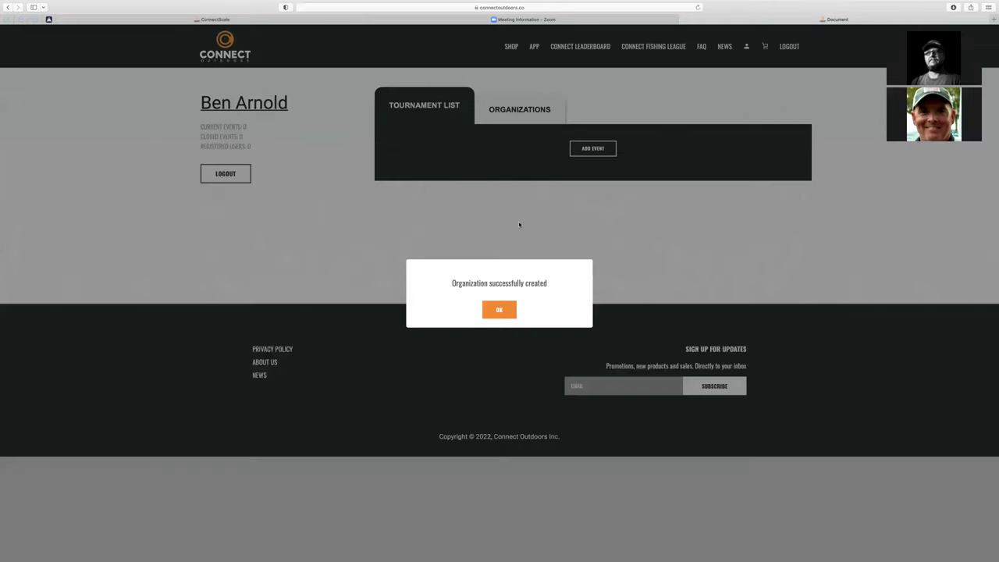
Step: Dismiss the confirmation, check Cove Ridge Marina in Organizations, and return to Tournament List
{"action": "left_click", "coordinate": [509, 311]}
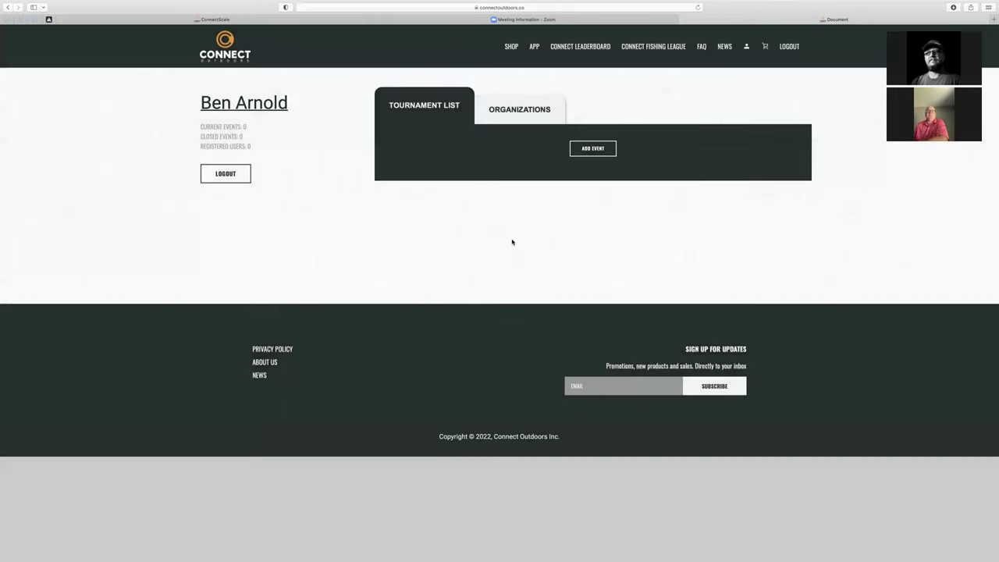
{"action": "left_click", "coordinate": [543, 110]}
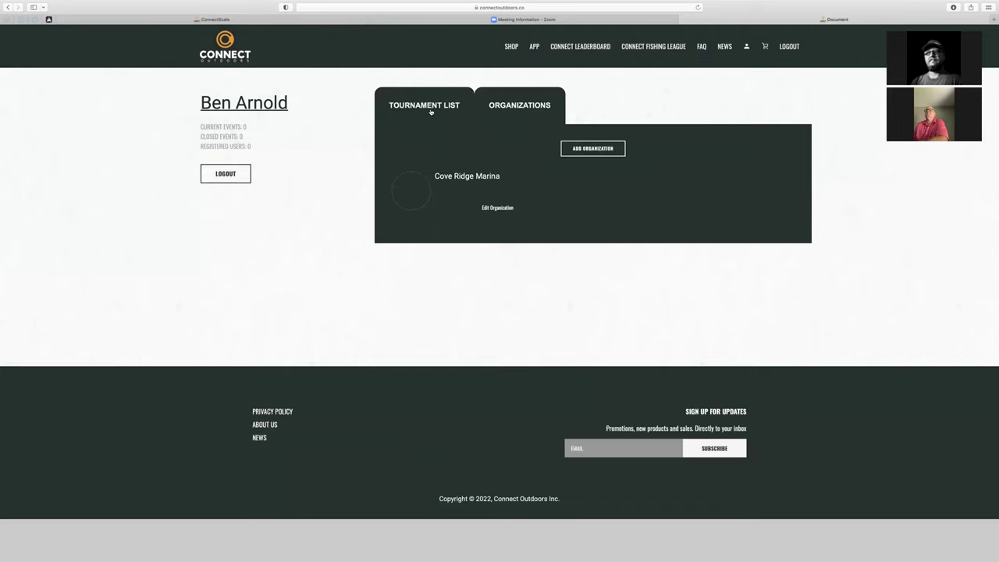
{"action": "left_click", "coordinate": [434, 112]}
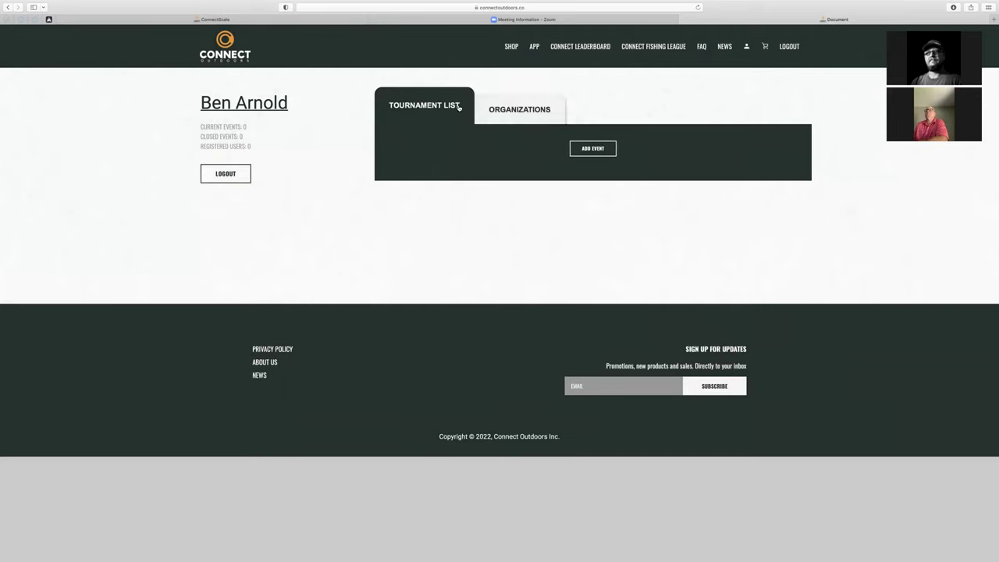
Step: Start a new event, make it Public and name it 'July Bash'
{"action": "left_click", "coordinate": [593, 150]}
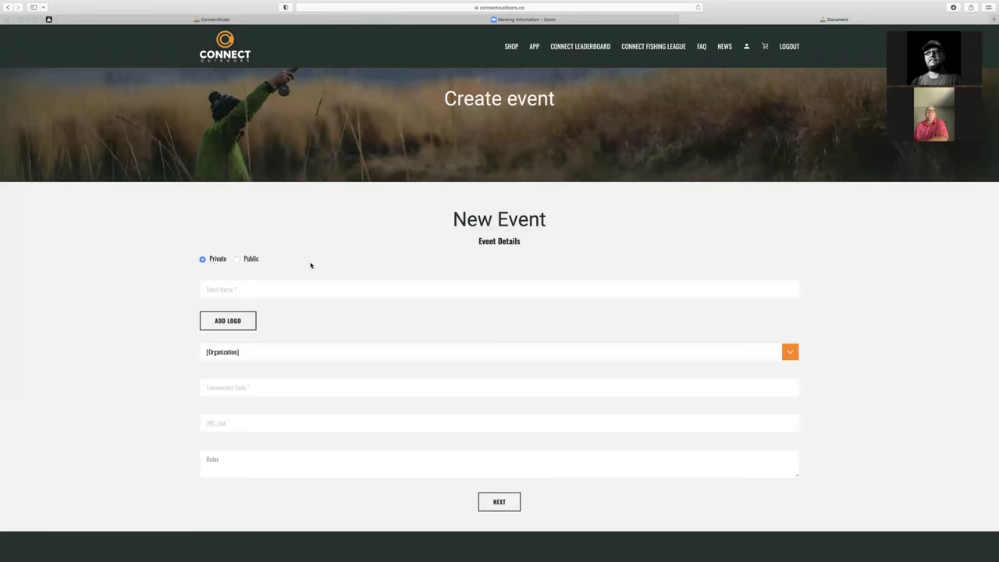
{"action": "scroll", "coordinate": [312, 264], "scroll_direction": "down", "scroll_amount": 2}
{"action": "scroll", "coordinate": [310, 266], "scroll_direction": "up", "scroll_amount": 2}
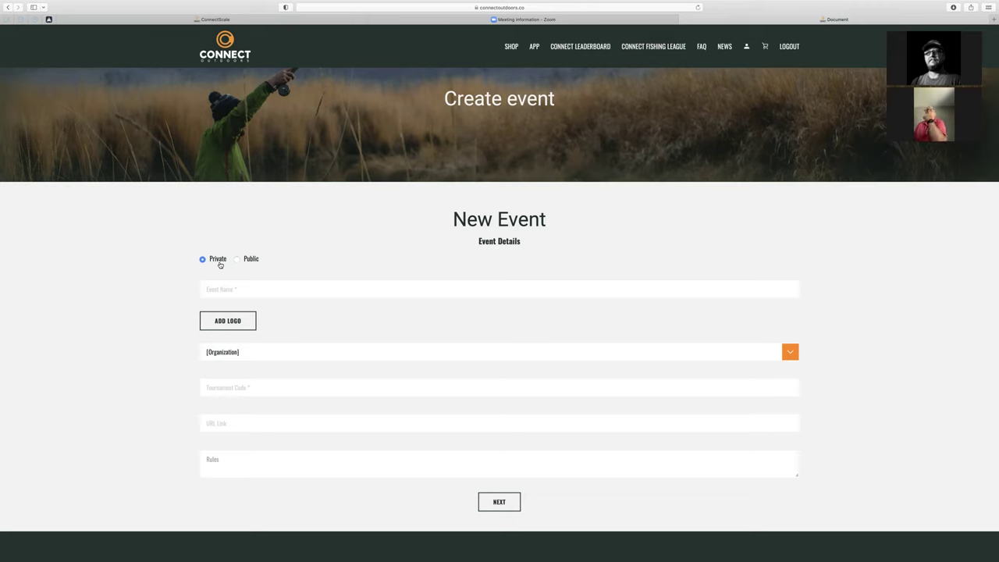
{"action": "left_click", "coordinate": [237, 262]}
{"action": "left_click", "coordinate": [259, 286]}
{"action": "type", "text": "July Bash"}
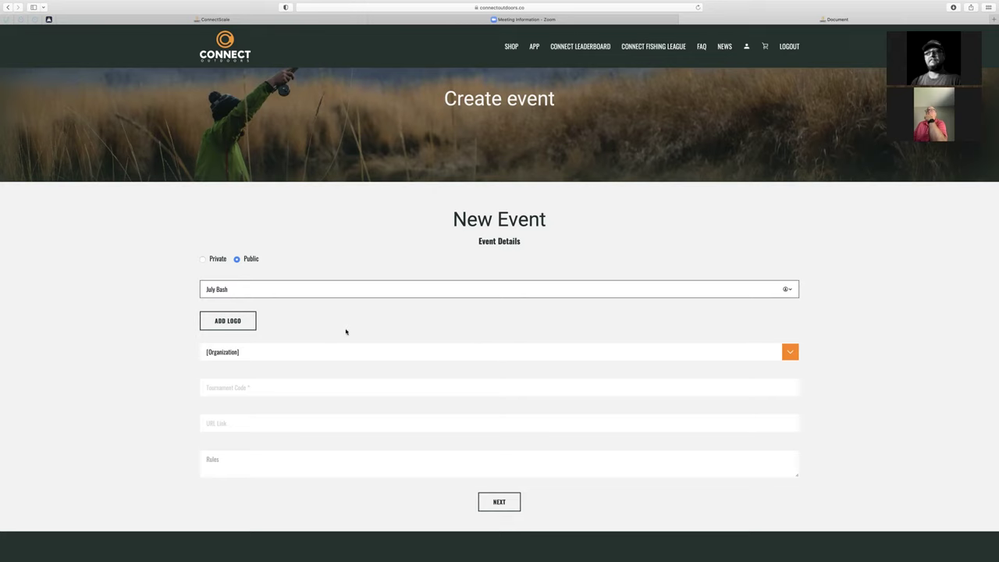
{"action": "left_click", "coordinate": [316, 351]}
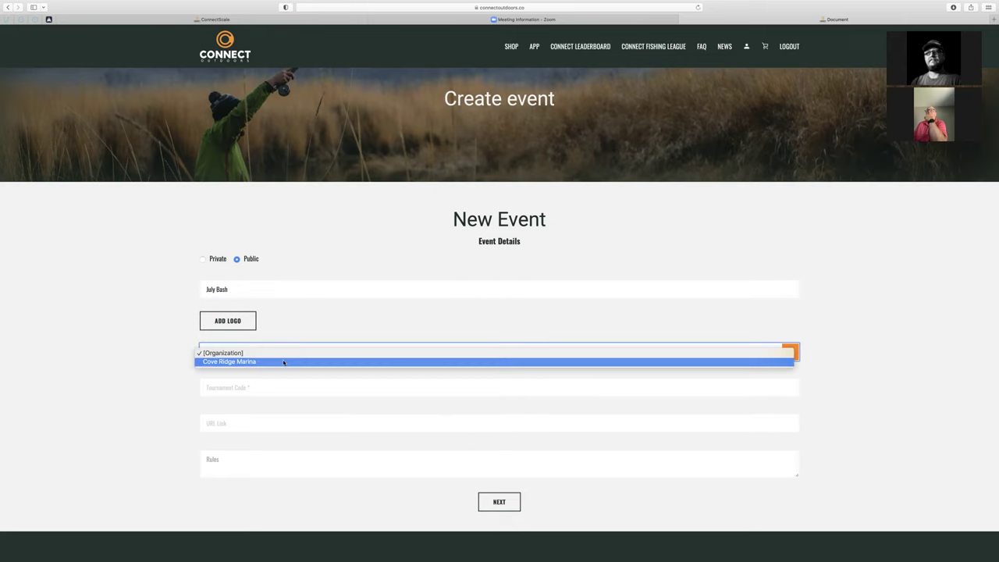
Step: Choose Cove Ridge Marina as the organization and enter tournament code CRM7422
{"action": "left_click", "coordinate": [283, 362]}
{"action": "scroll", "coordinate": [295, 354], "scroll_direction": "down", "scroll_amount": 2}
{"action": "left_click", "coordinate": [303, 350]}
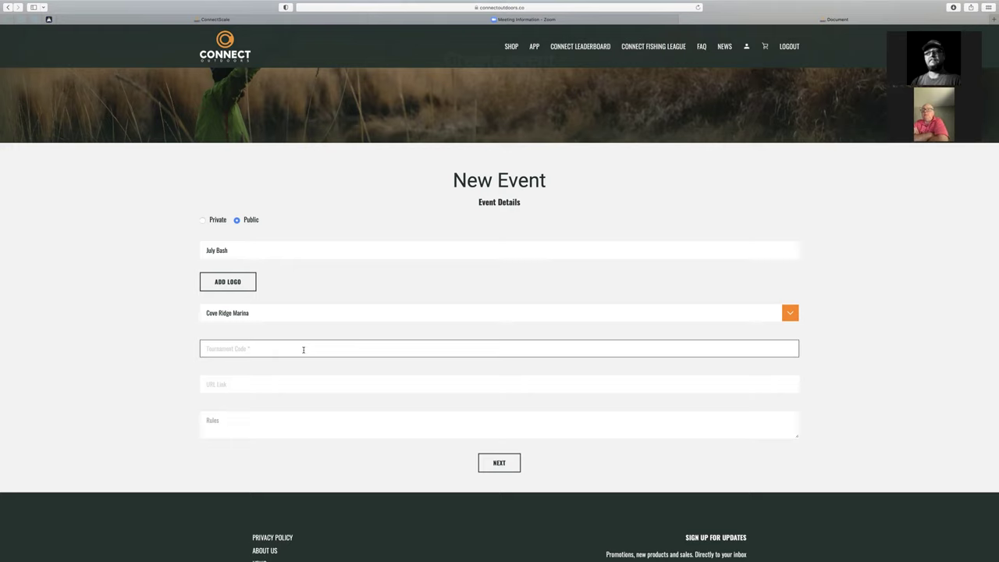
{"action": "type", "text": "July"}
{"action": "type", "text": "22"}
{"action": "type", "text": "CR"}
{"action": "key", "text": "BackSpace"}
{"action": "key", "text": "BackSpace"}
{"action": "key", "text": "BackSpace"}
{"action": "key", "text": "BackSpace"}
{"action": "key", "text": "BackSpace"}
{"action": "key", "text": "BackSpace"}
{"action": "key", "text": "BackSpace"}
{"action": "key", "text": "BackSpace"}
{"action": "type", "text": "CRM7422"}
Step: Advance to Timing Details and set Registration Deadline to 'Up until event ends'
{"action": "left_click", "coordinate": [485, 460]}
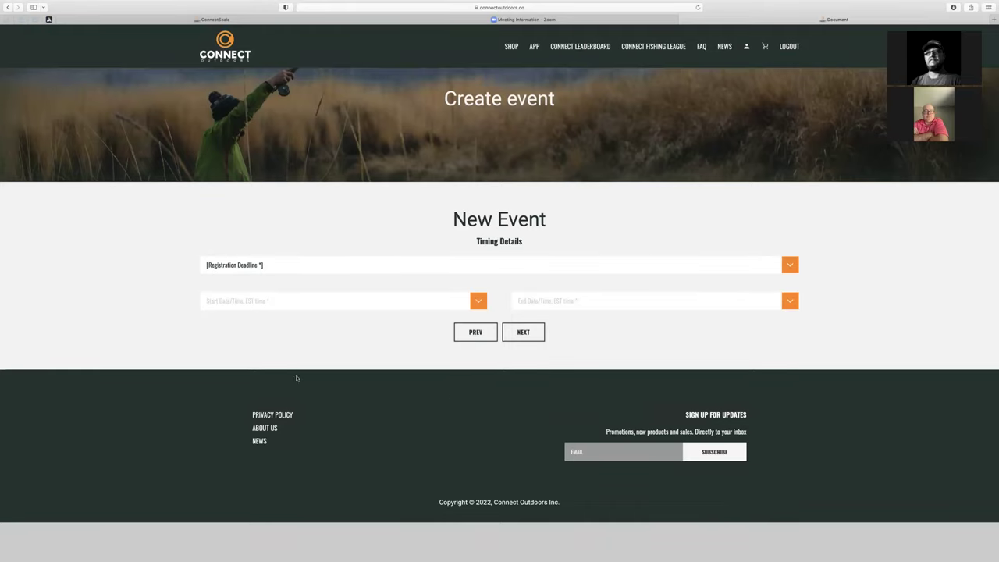
{"action": "left_click", "coordinate": [351, 265]}
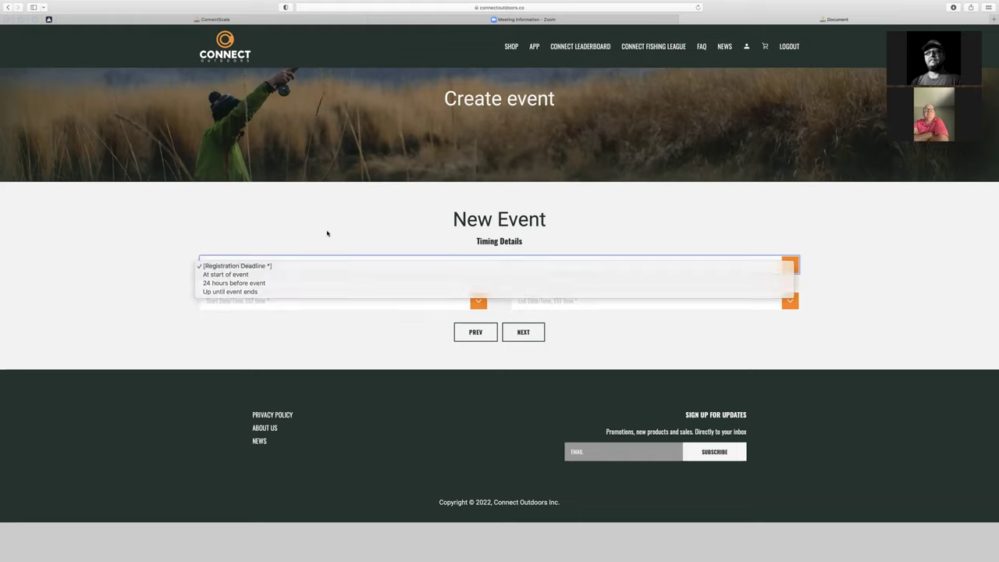
{"action": "left_click", "coordinate": [328, 232]}
{"action": "left_click", "coordinate": [325, 266]}
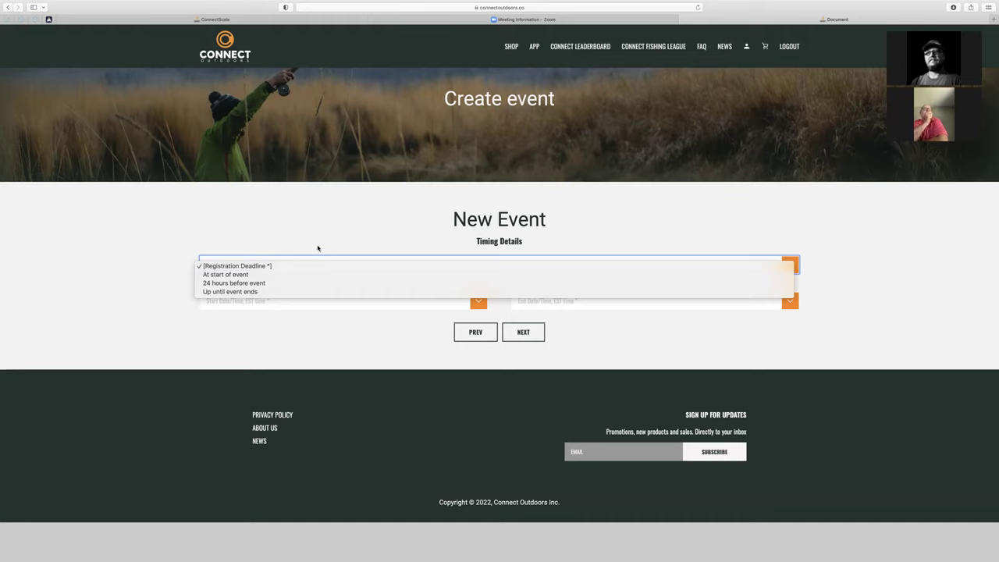
{"action": "left_click", "coordinate": [266, 291]}
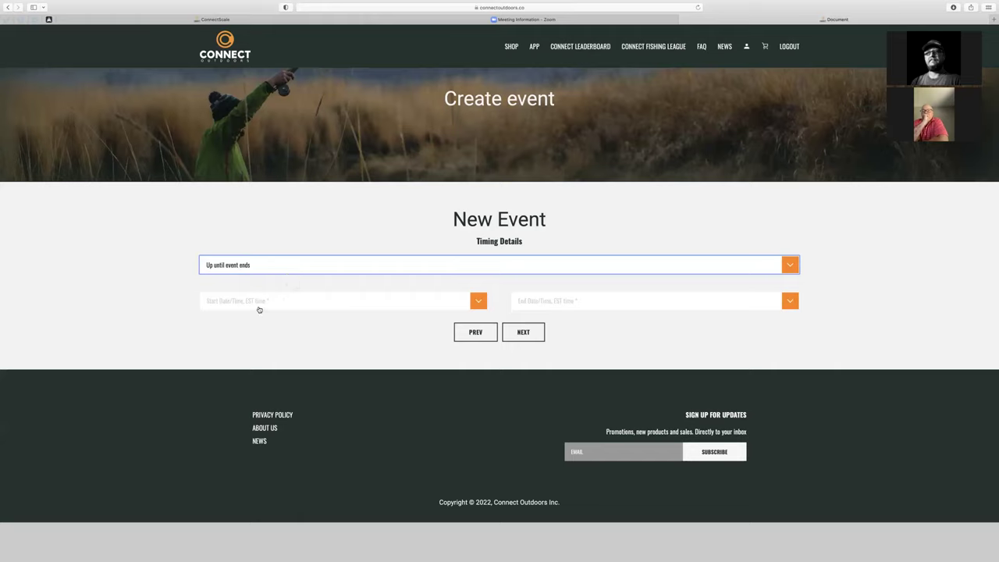
Step: Set the event start date to July 1, 2022 at 12:00
{"action": "left_click", "coordinate": [264, 303]}
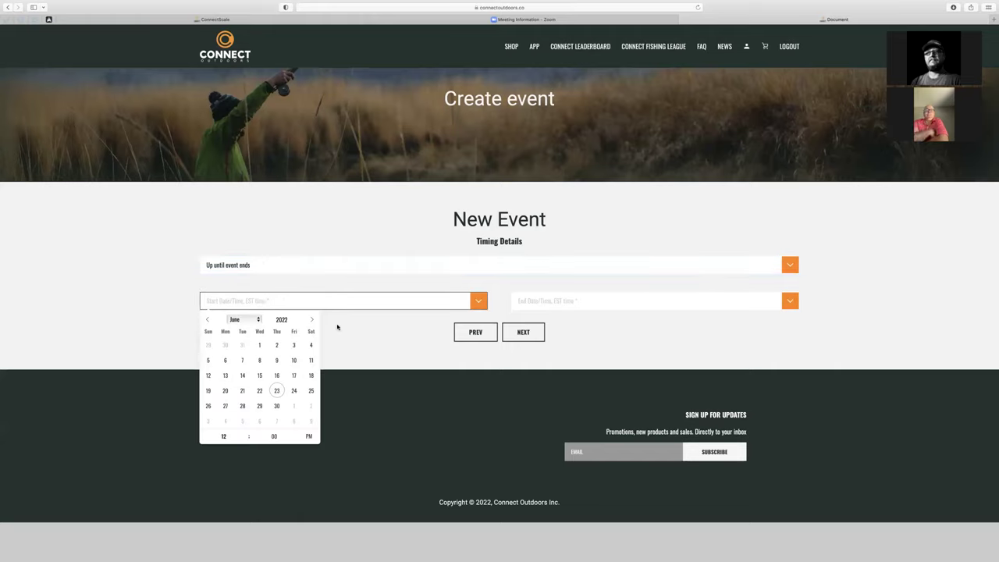
{"action": "left_click", "coordinate": [312, 320]}
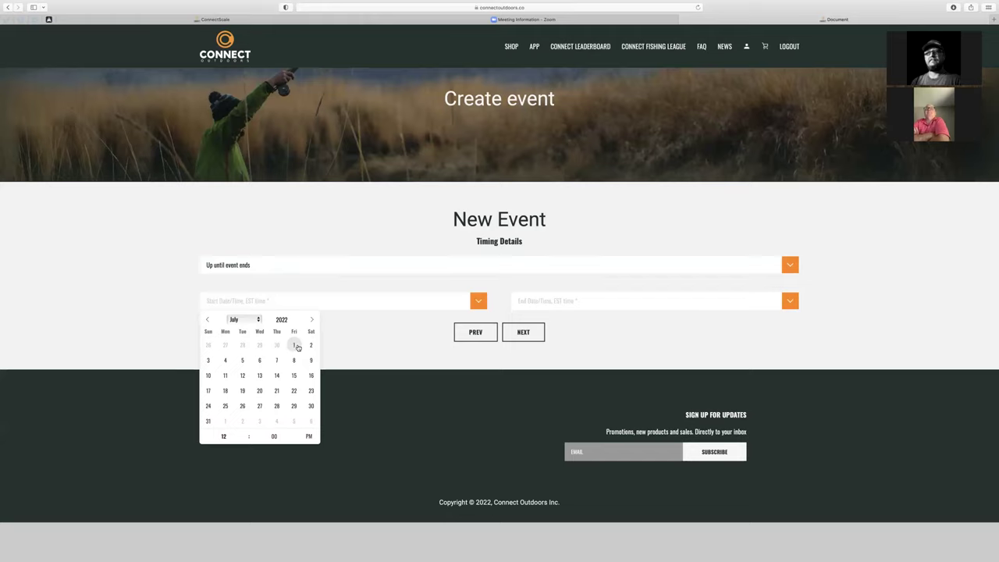
{"action": "left_click", "coordinate": [293, 345]}
{"action": "left_click", "coordinate": [374, 337]}
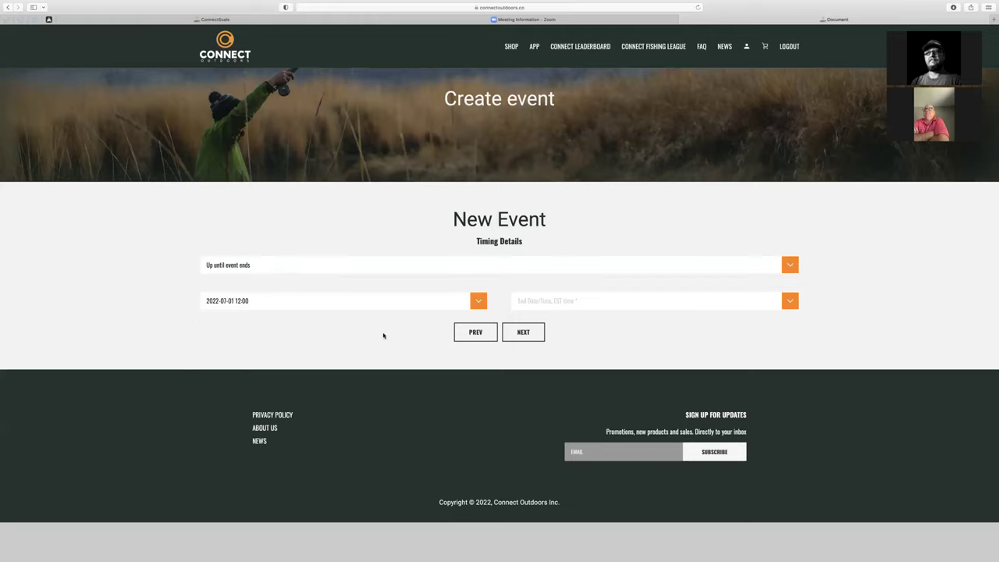
Step: Set the event end to July 31, 2022 at 23:59
{"action": "left_click", "coordinate": [617, 301]}
{"action": "left_click", "coordinate": [623, 319]}
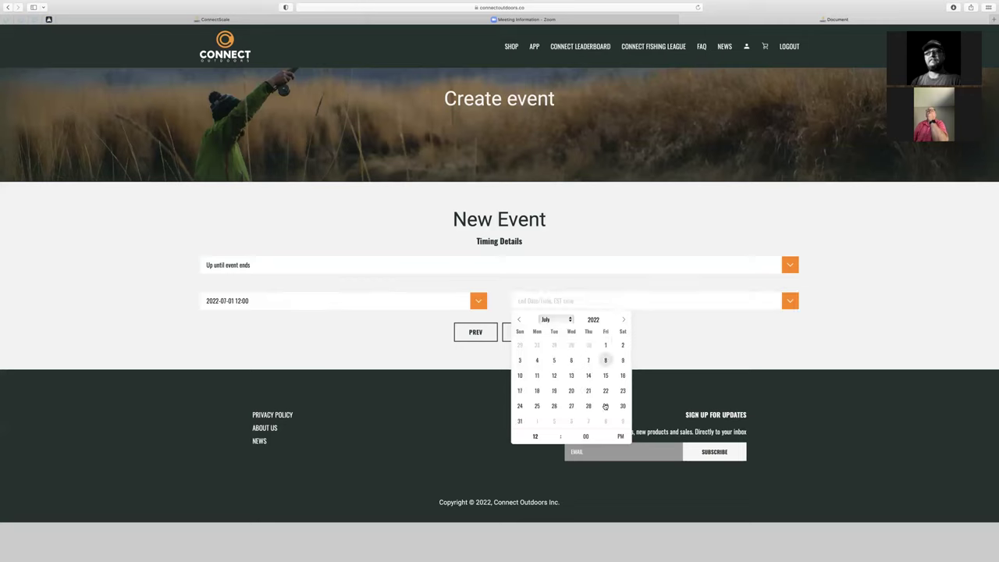
{"action": "left_click", "coordinate": [520, 420]}
{"action": "type", "text": "11"}
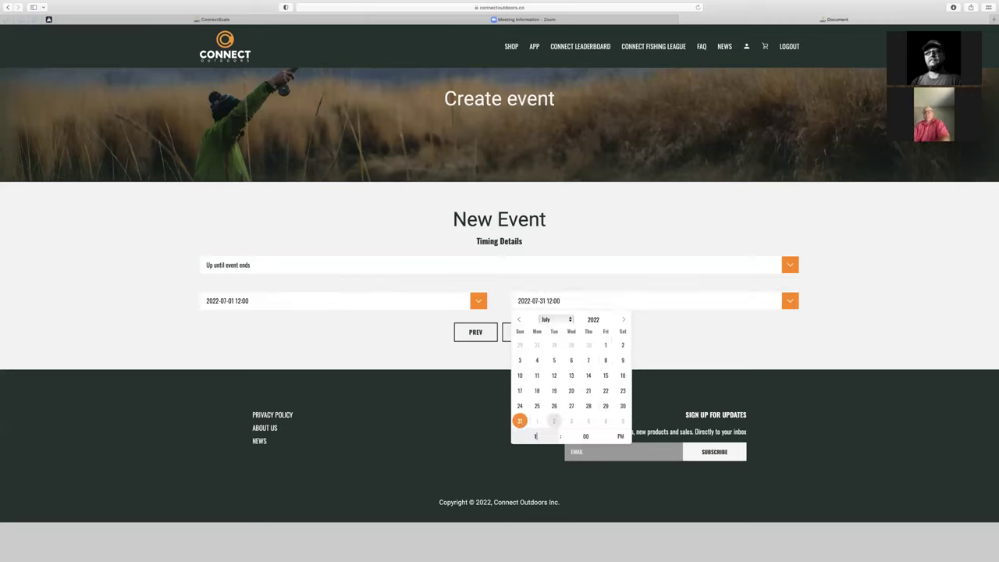
{"action": "key", "text": "Tab"}
{"action": "type", "text": "59"}
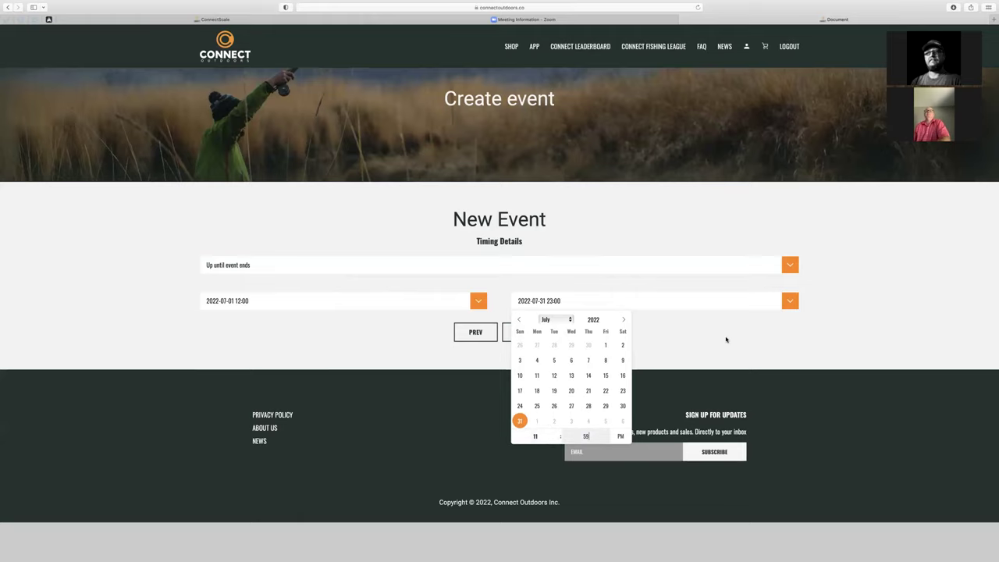
{"action": "left_click", "coordinate": [725, 336]}
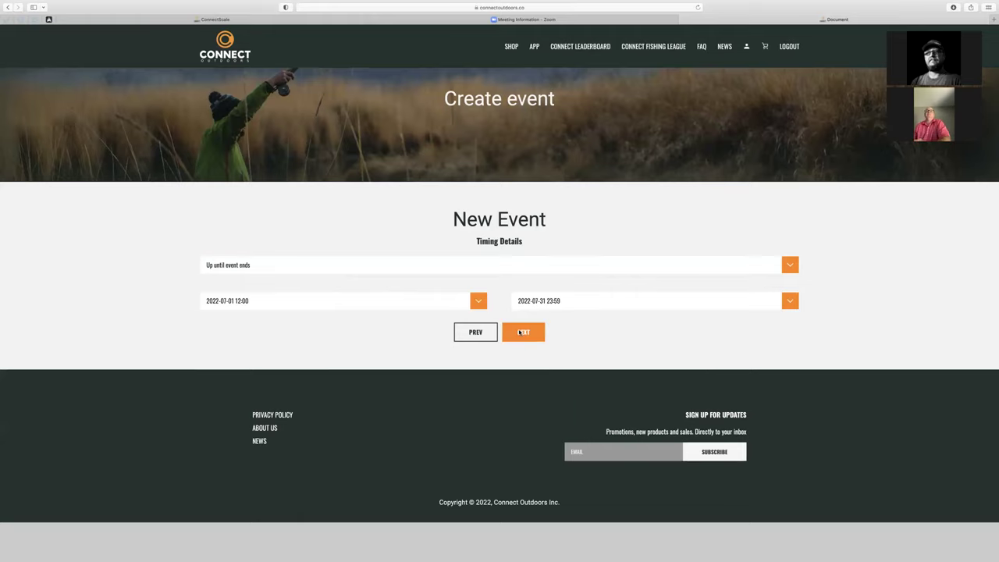
{"action": "left_click", "coordinate": [520, 332]}
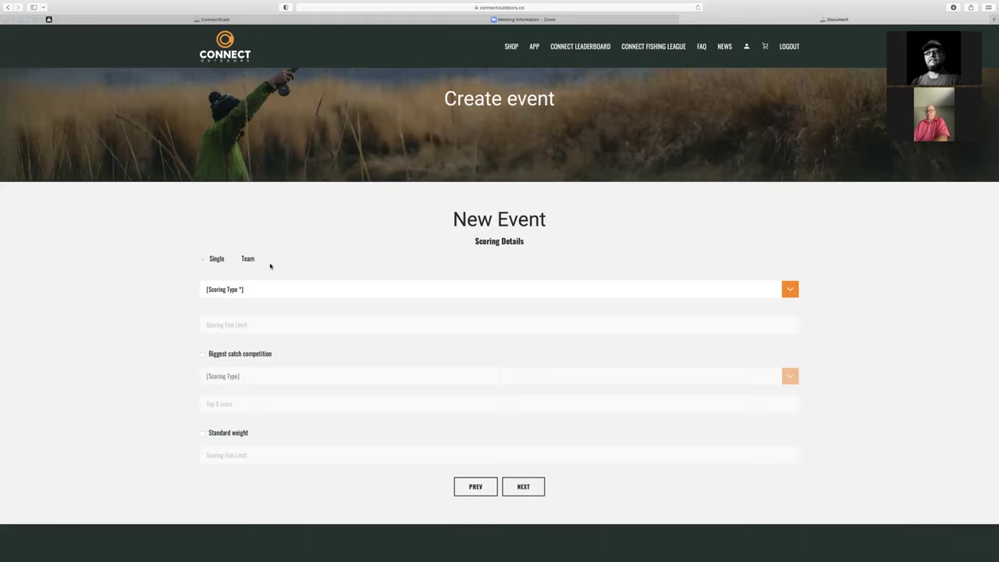
Step: Review the Scoring Type options on Scoring Details without choosing one
{"action": "left_click", "coordinate": [290, 287]}
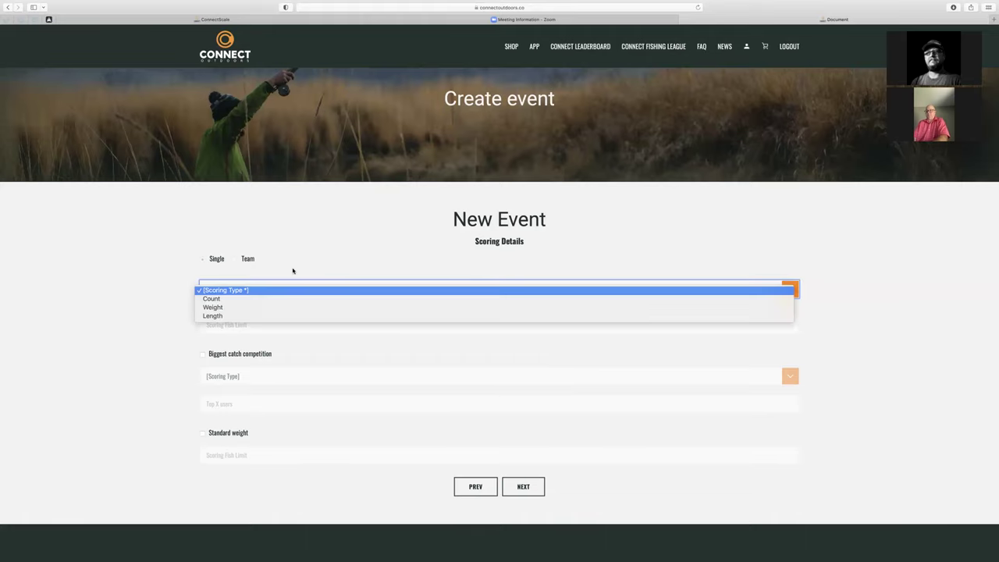
{"action": "left_click", "coordinate": [292, 270]}
{"action": "left_click", "coordinate": [303, 289]}
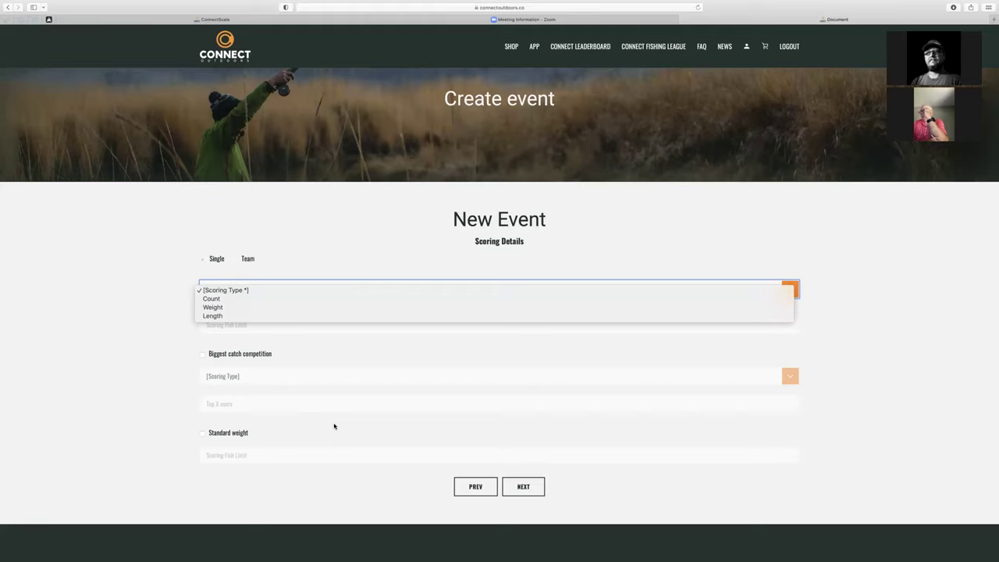
{"action": "left_click", "coordinate": [276, 285]}
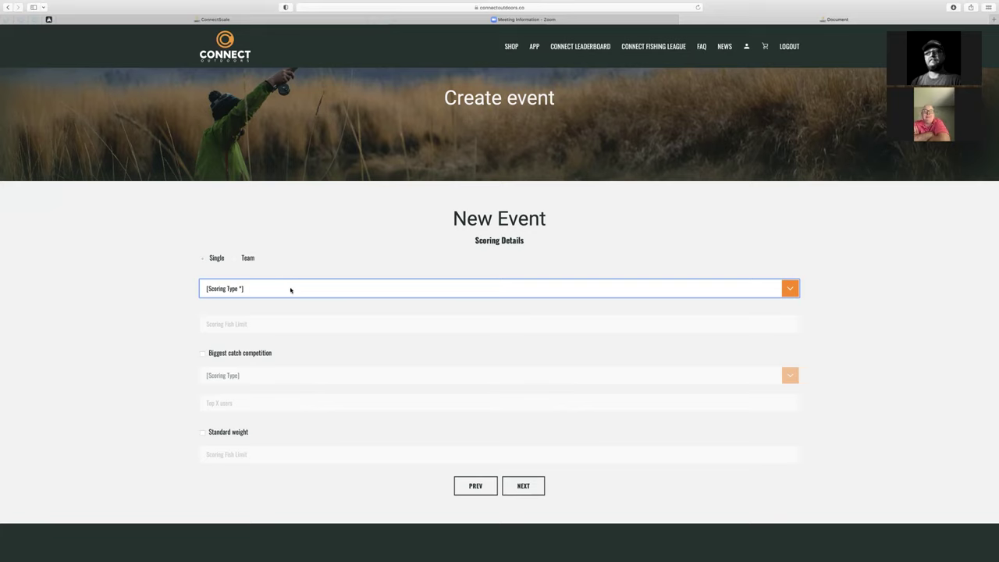
Step: Choose Length as the Scoring Type in the July Bash Scoring Details step
{"action": "left_click", "coordinate": [290, 290]}
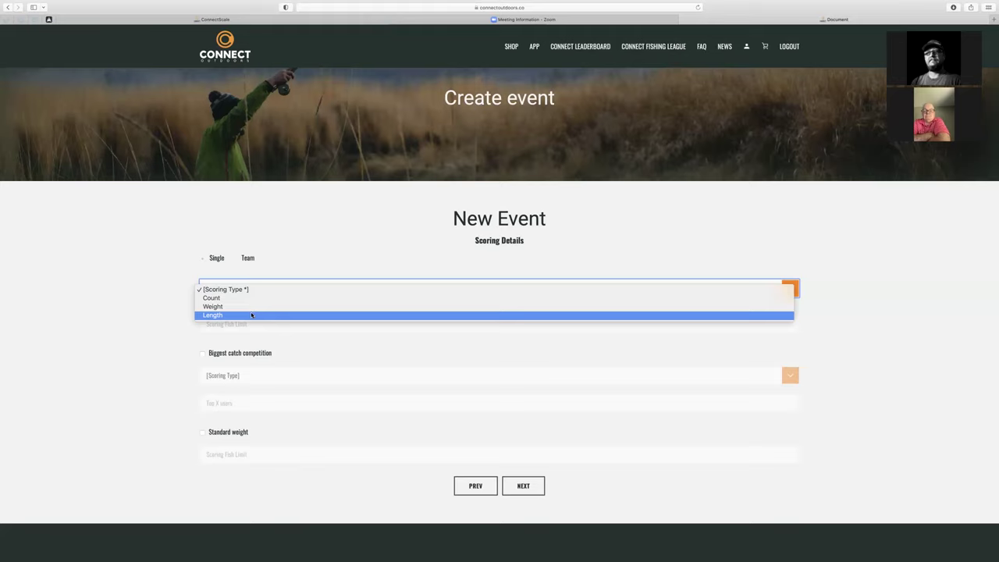
{"action": "left_click", "coordinate": [251, 315]}
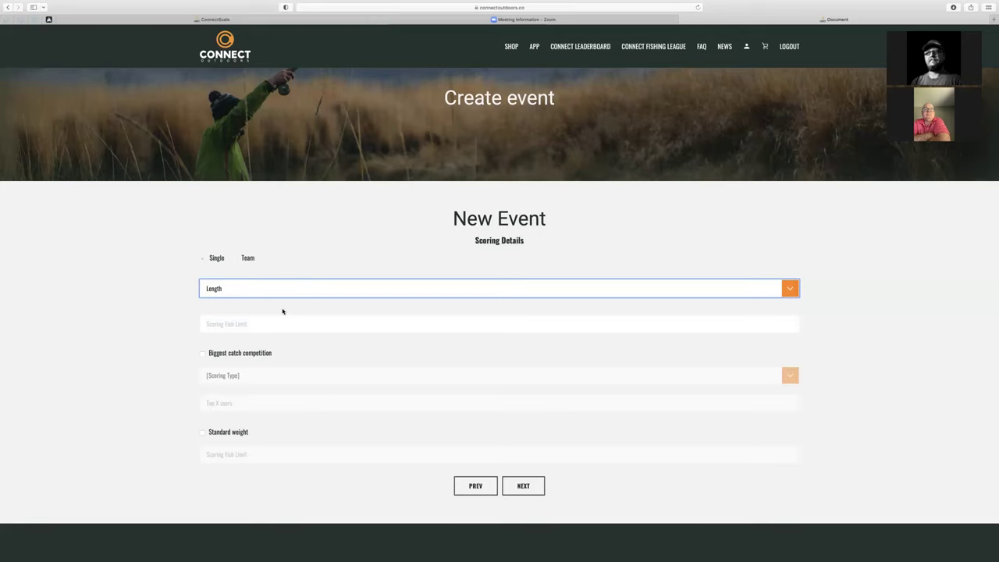
{"action": "left_click", "coordinate": [279, 323]}
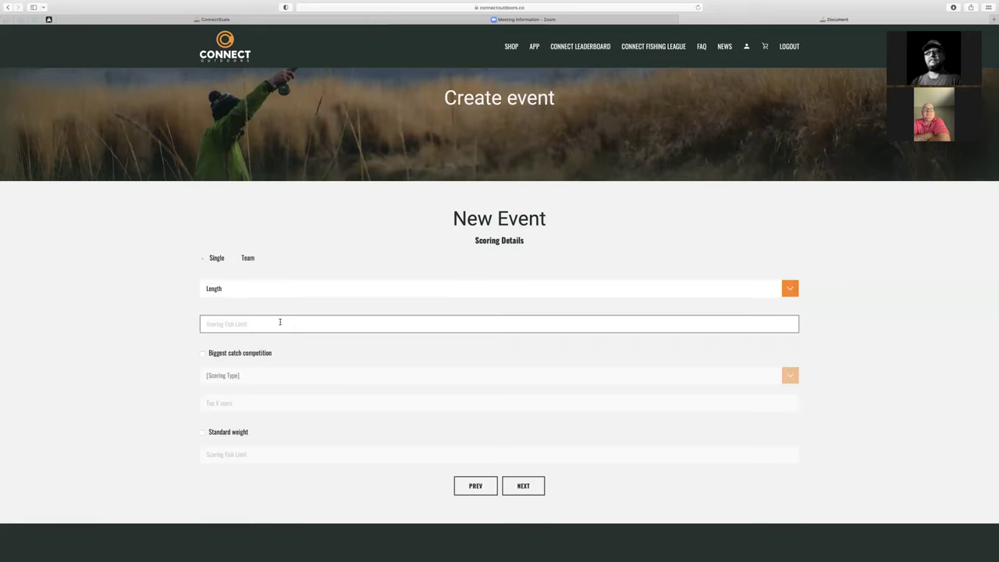
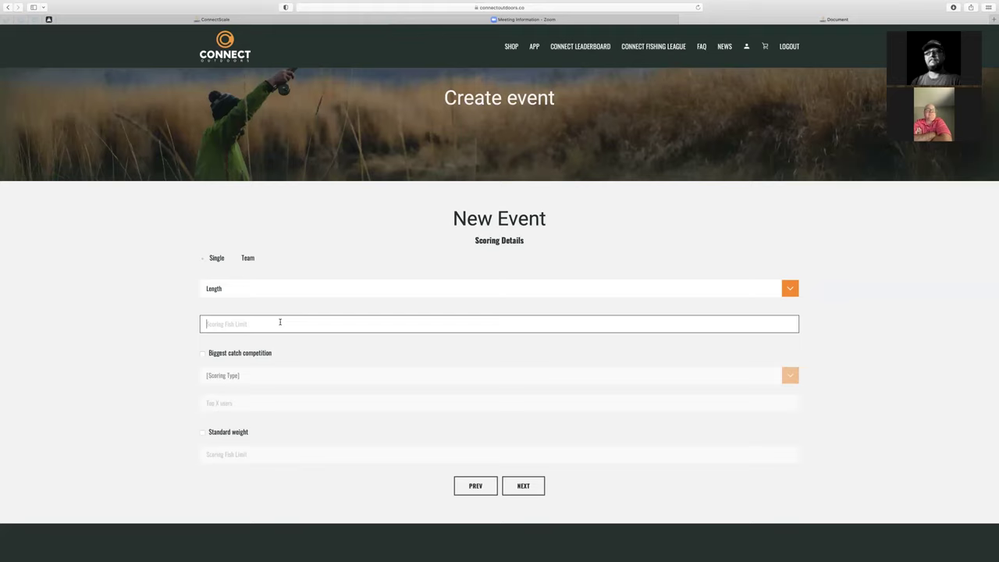
Step: Set the scoring fish limit to 5 and add a Length biggest-catch competition for the top 10
{"action": "type", "text": "5"}
{"action": "left_click", "coordinate": [164, 339]}
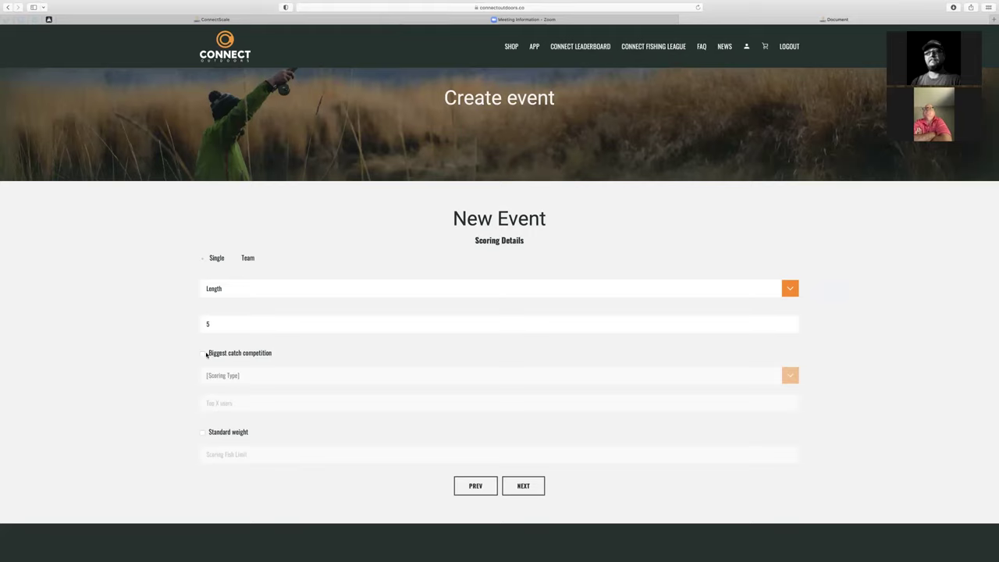
{"action": "left_click", "coordinate": [202, 354]}
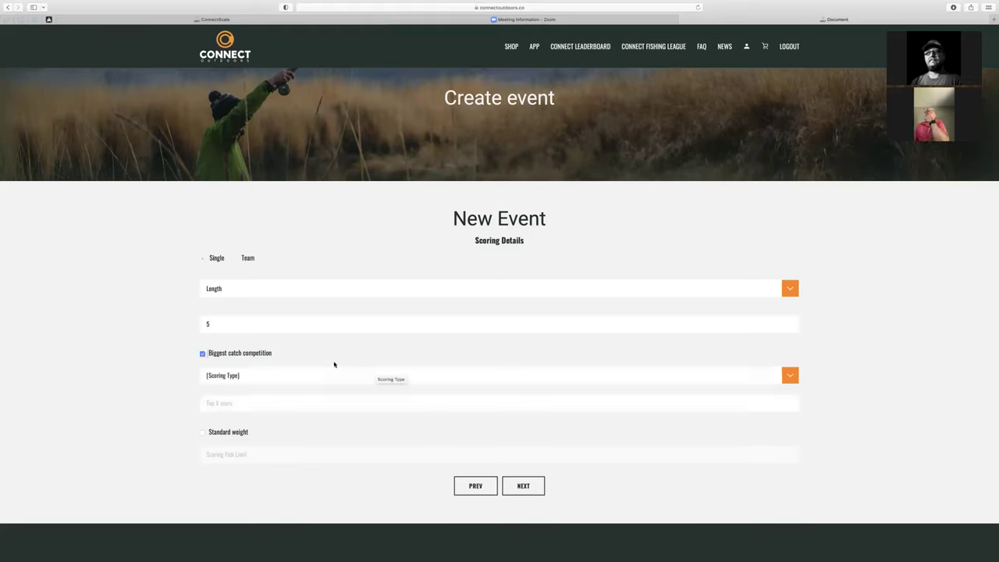
{"action": "left_click", "coordinate": [353, 374]}
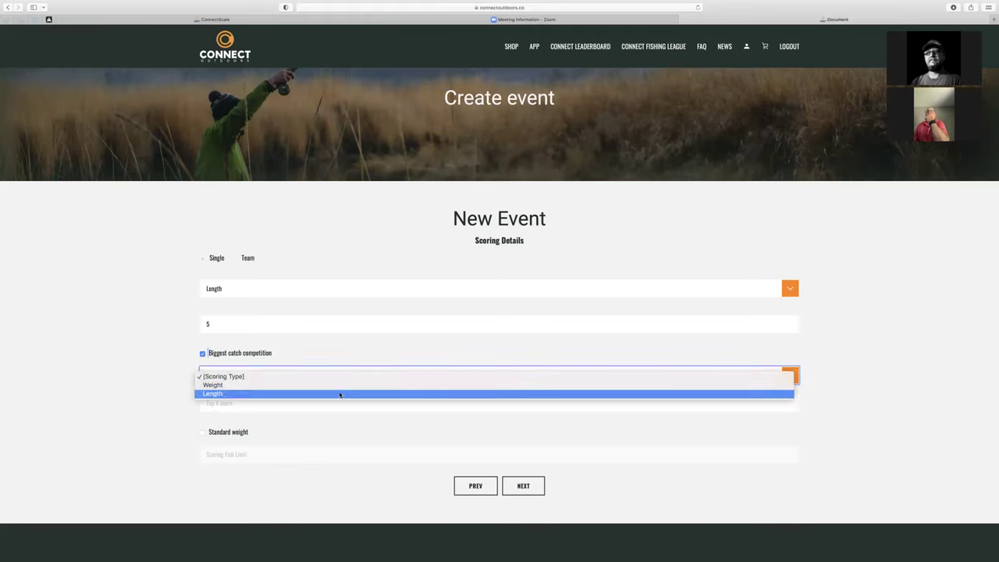
{"action": "left_click", "coordinate": [345, 359]}
{"action": "left_click", "coordinate": [326, 372]}
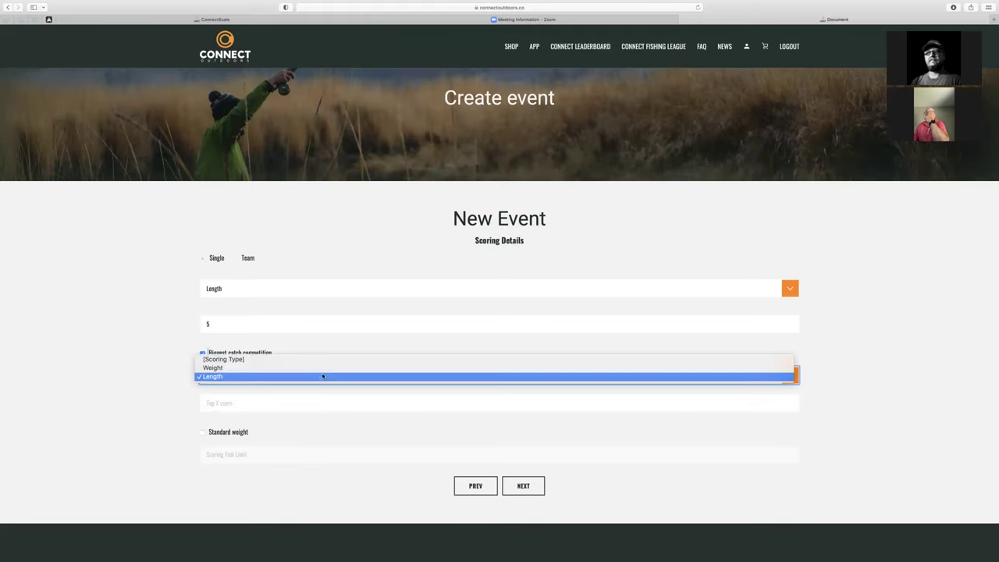
{"action": "left_click", "coordinate": [289, 377]}
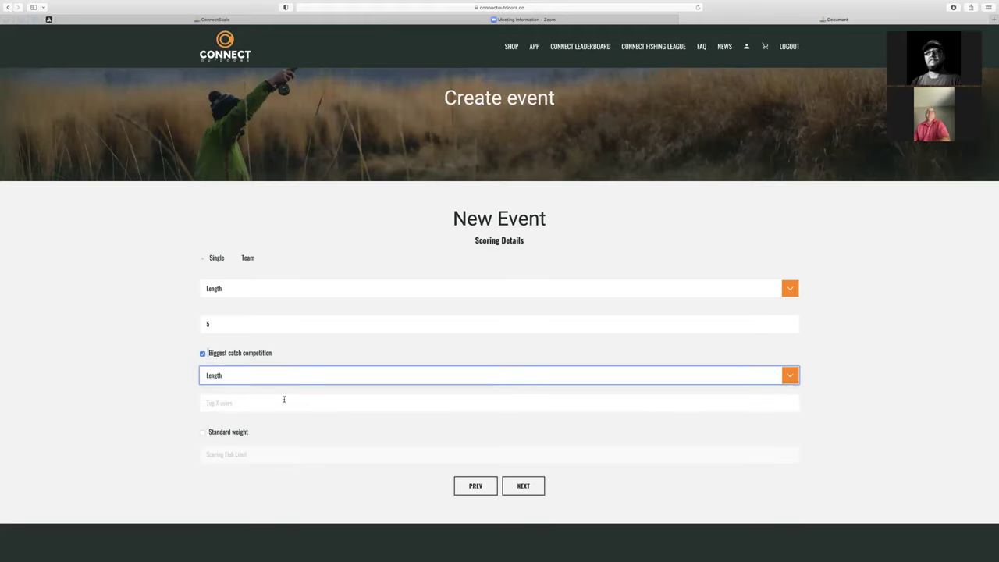
{"action": "left_click", "coordinate": [283, 401]}
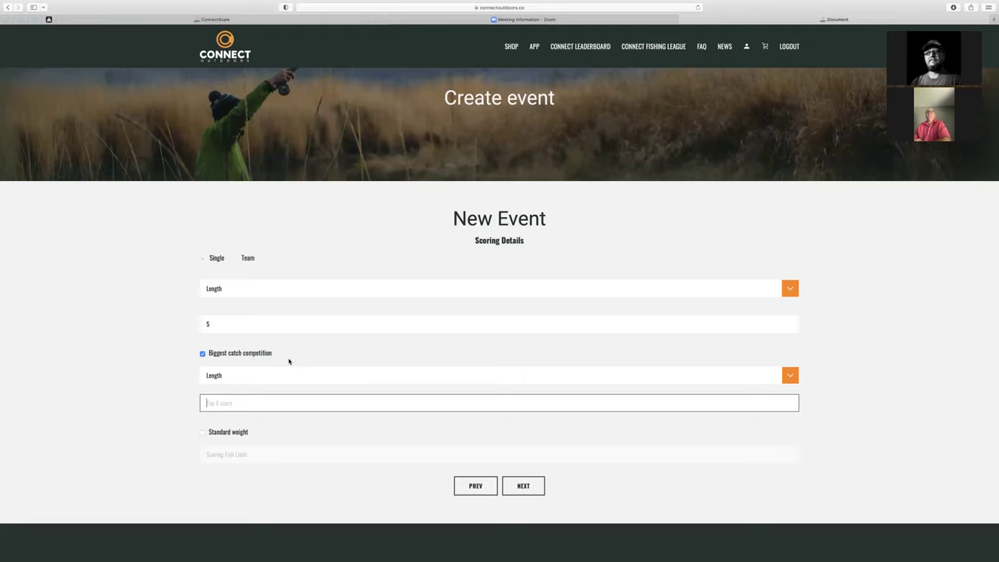
{"action": "type", "text": "10"}
{"action": "left_click", "coordinate": [178, 383]}
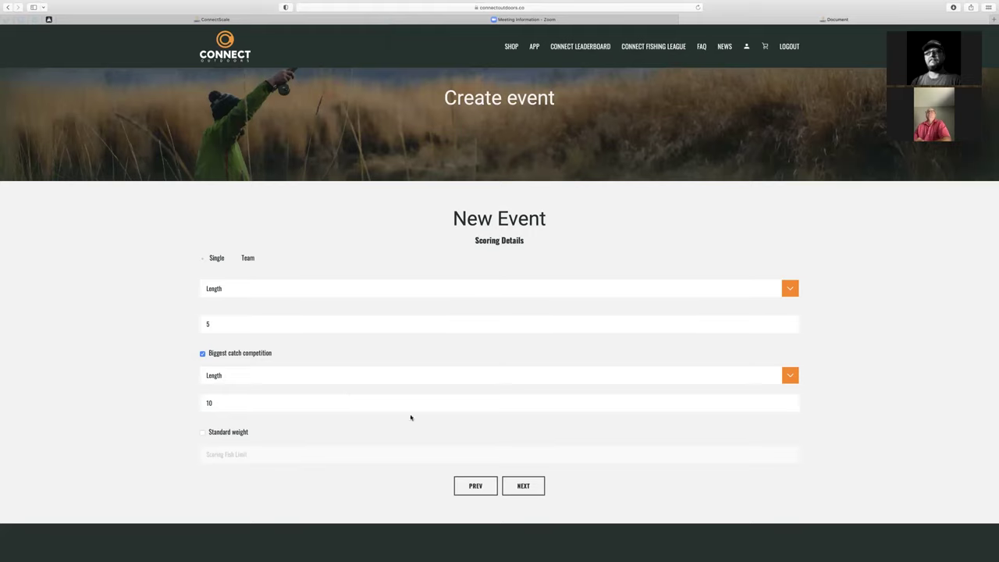
Step: Enable standard weight scoring with a 5-fish limit and continue to registration details
{"action": "left_click", "coordinate": [205, 434]}
{"action": "left_click", "coordinate": [277, 449]}
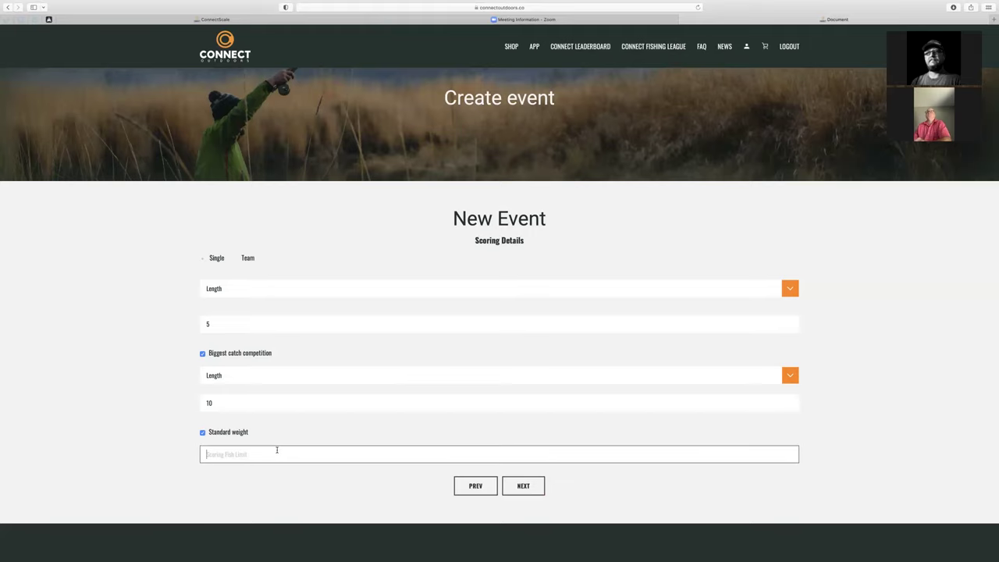
{"action": "type", "text": "5"}
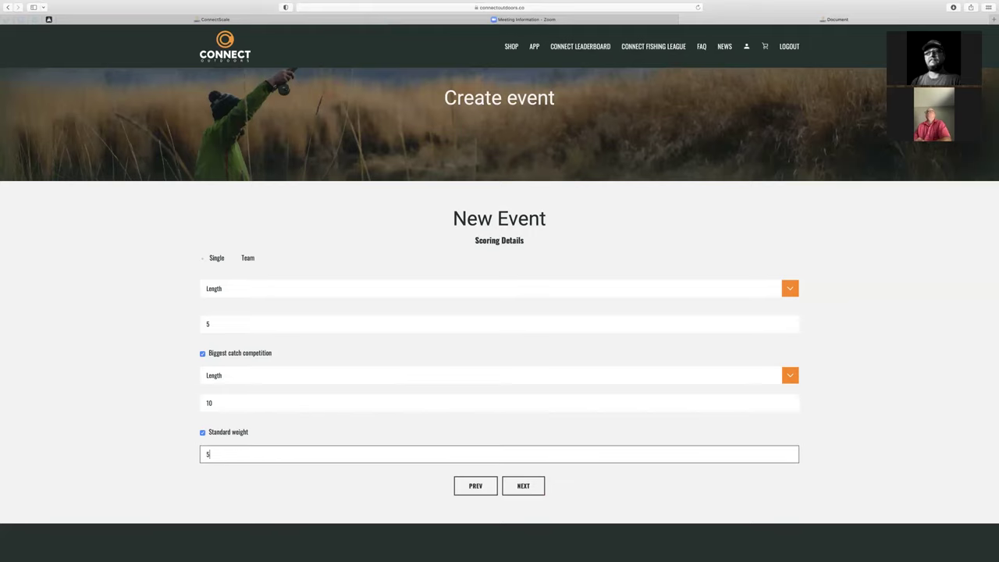
{"action": "left_click", "coordinate": [285, 432]}
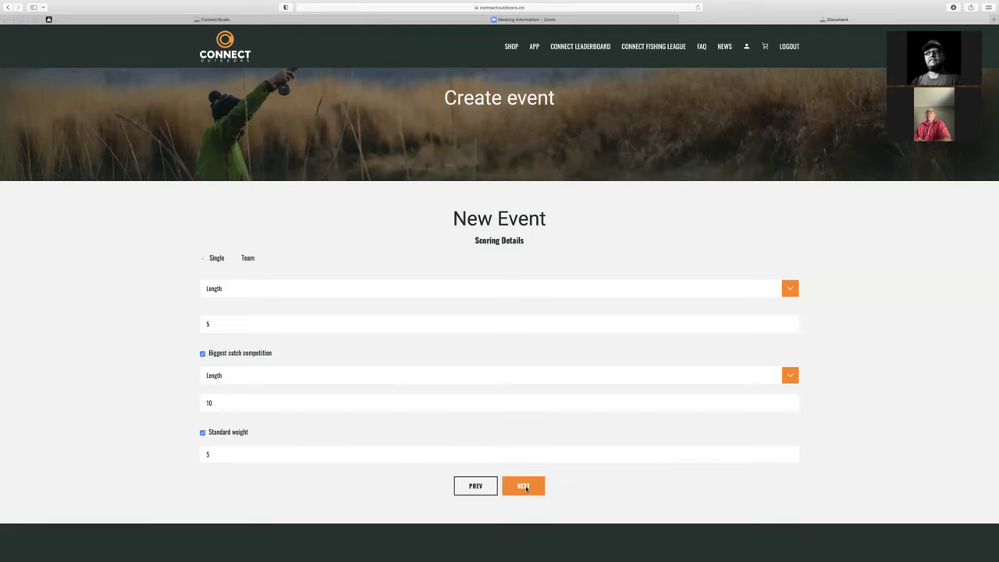
{"action": "left_click", "coordinate": [525, 487]}
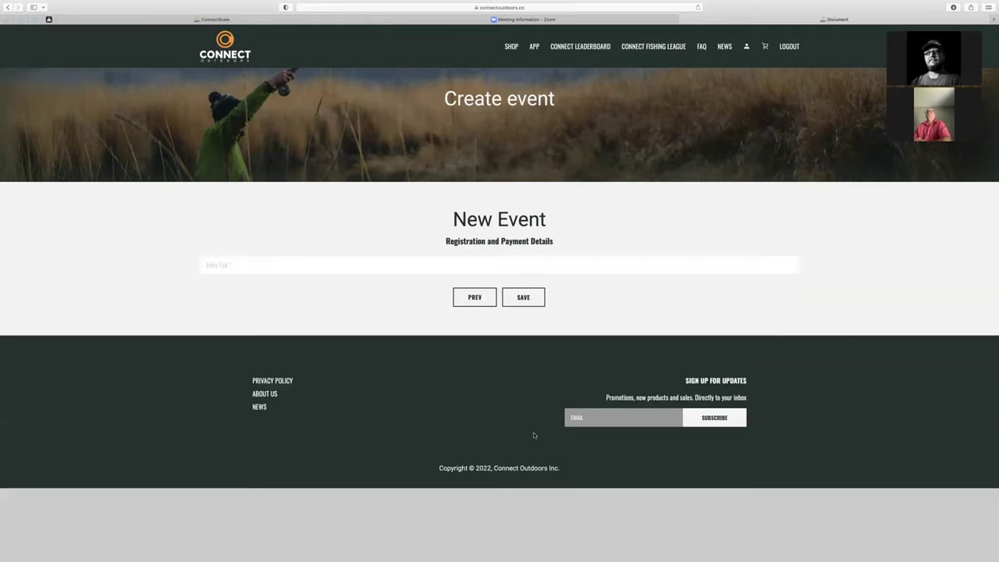
Step: Enter 0 as the event's entry fee
{"action": "left_click", "coordinate": [330, 265]}
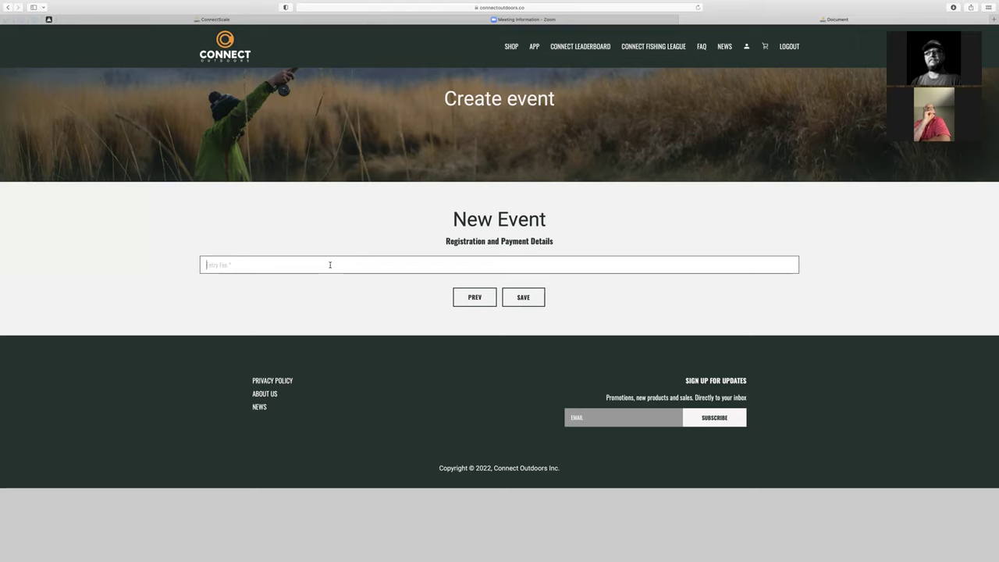
{"action": "type", "text": "0"}
Step: Save the July Bash event, then open a new blank browser tab
{"action": "left_click", "coordinate": [531, 304]}
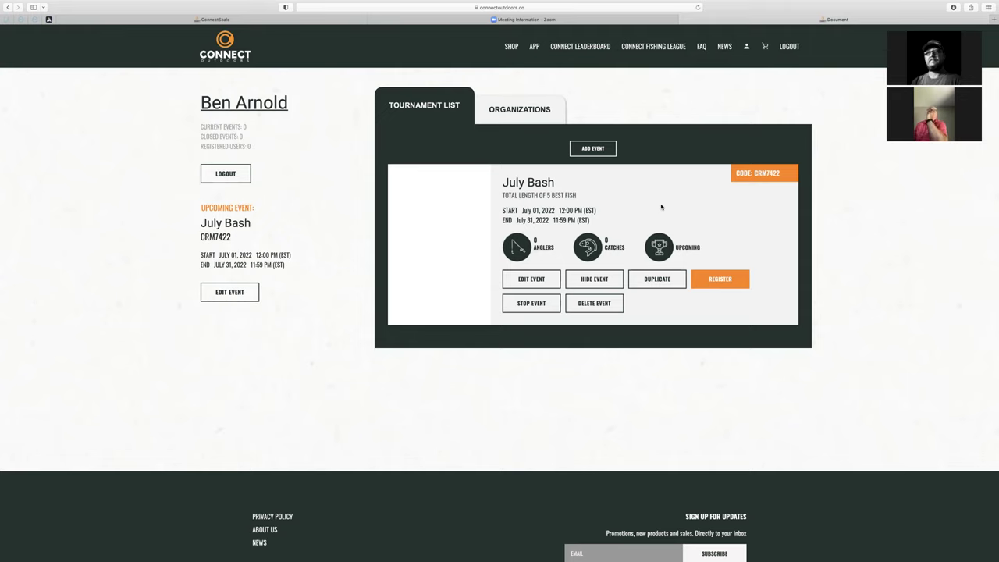
{"action": "left_click", "coordinate": [992, 19]}
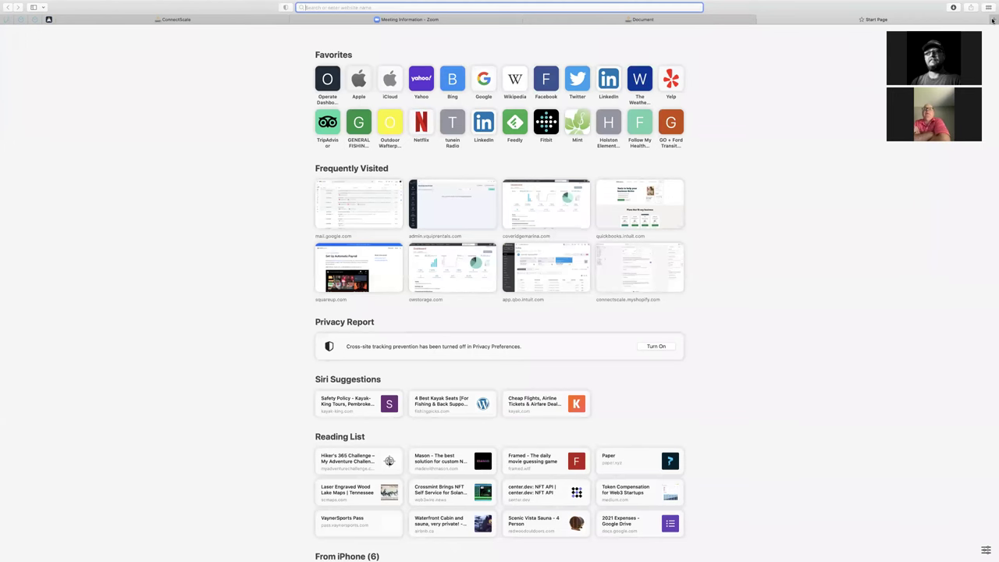
Step: Go to connectoutdoors.co and open the July Bash registration form under Cove Ridge Marina
{"action": "type", "text": "connectoutdoors.co"}
{"action": "key", "text": "Return"}
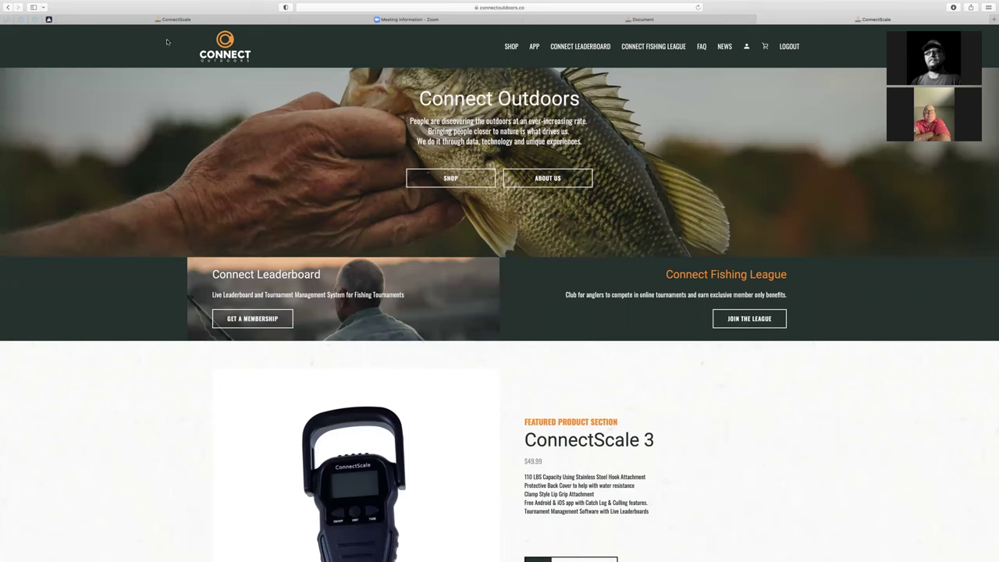
{"action": "left_click", "coordinate": [575, 48]}
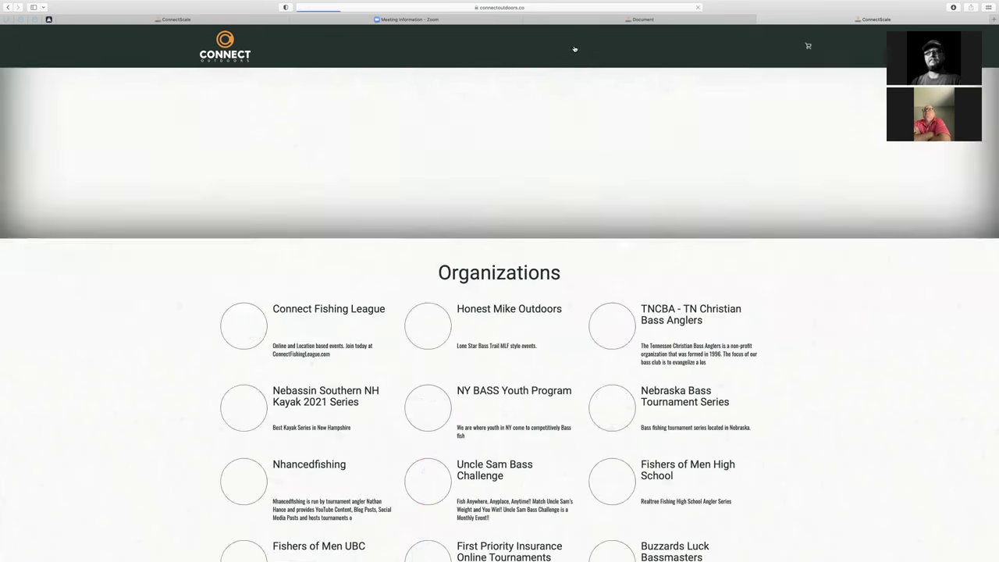
{"action": "scroll", "coordinate": [535, 227], "scroll_direction": "down", "scroll_amount": 5}
{"action": "scroll", "coordinate": [569, 179], "scroll_direction": "up", "scroll_amount": 1}
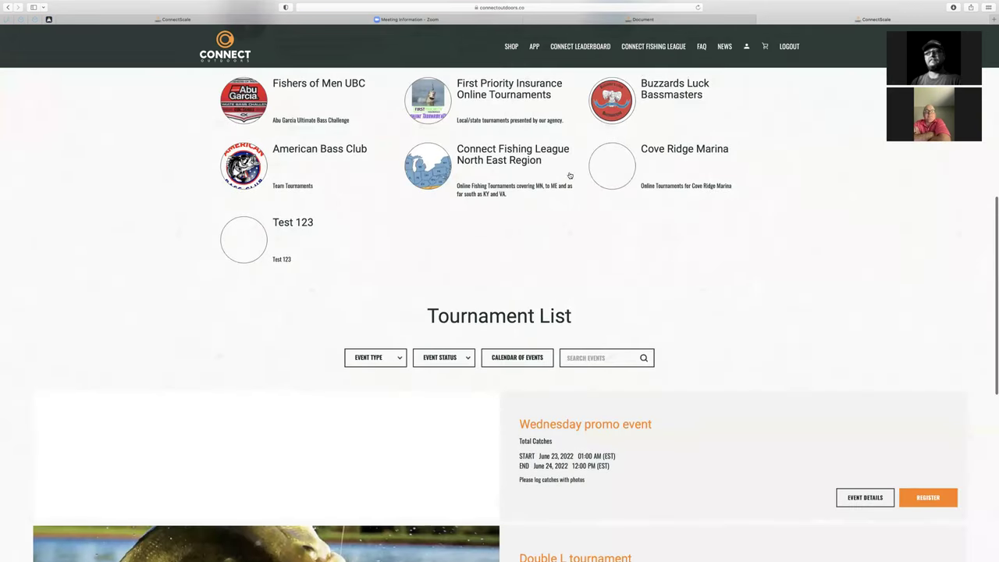
{"action": "scroll", "coordinate": [612, 189], "scroll_direction": "up", "scroll_amount": 2}
{"action": "left_click", "coordinate": [617, 195]}
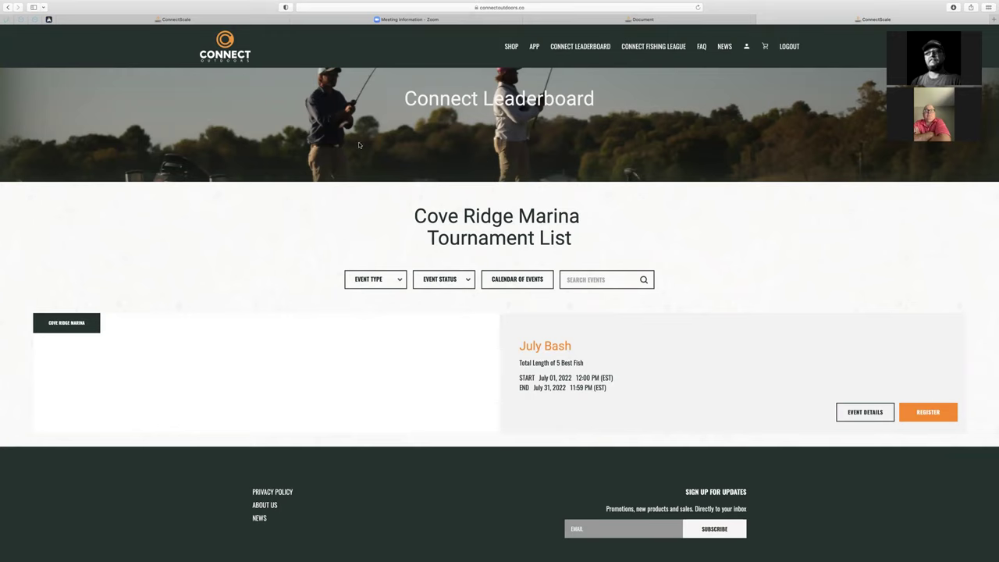
{"action": "left_click", "coordinate": [924, 419]}
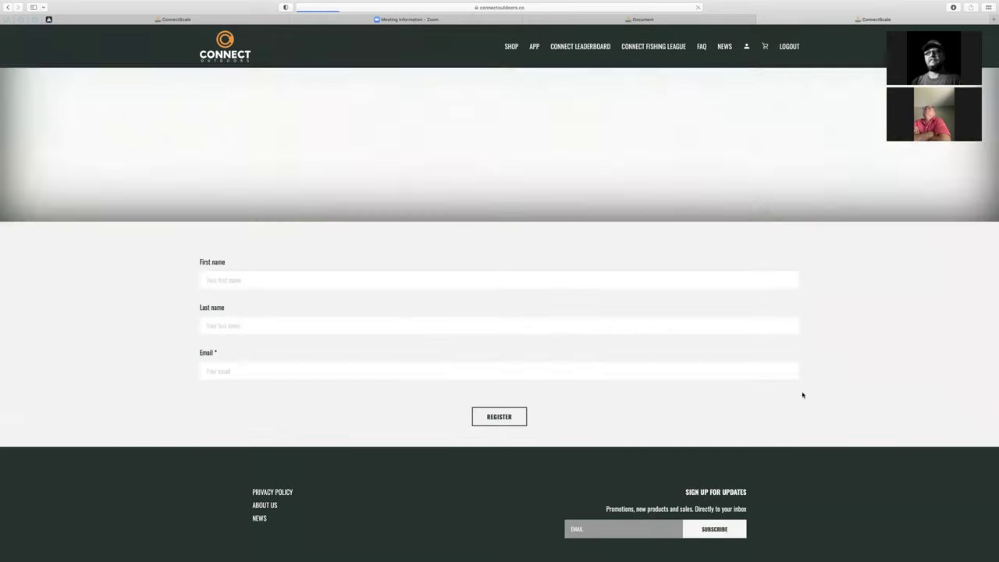
Step: Register with the angler's first name, last name and e-mail, then return to Connect Leaderboard
{"action": "left_click", "coordinate": [347, 278]}
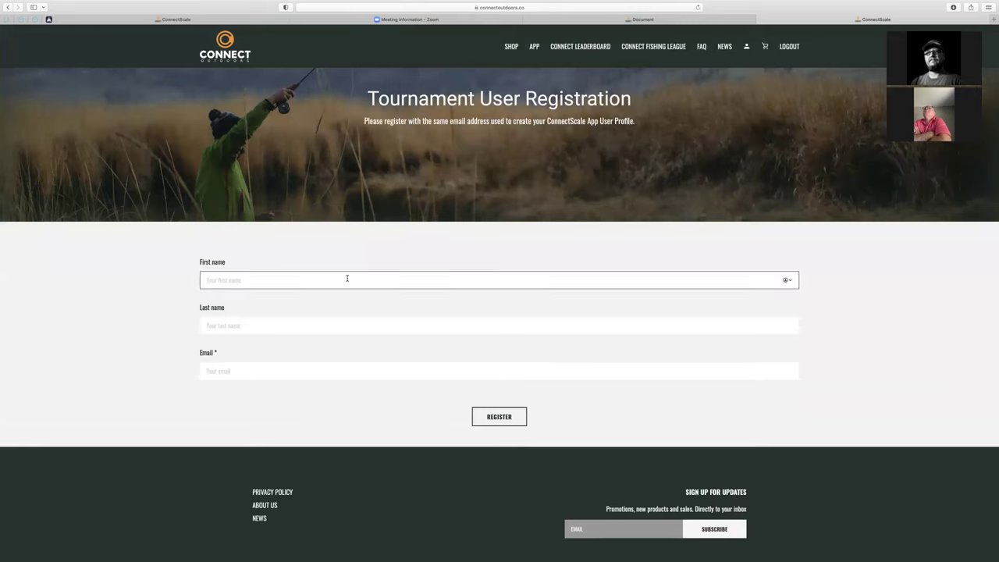
{"action": "left_click", "coordinate": [500, 325]}
{"action": "left_click", "coordinate": [500, 371]}
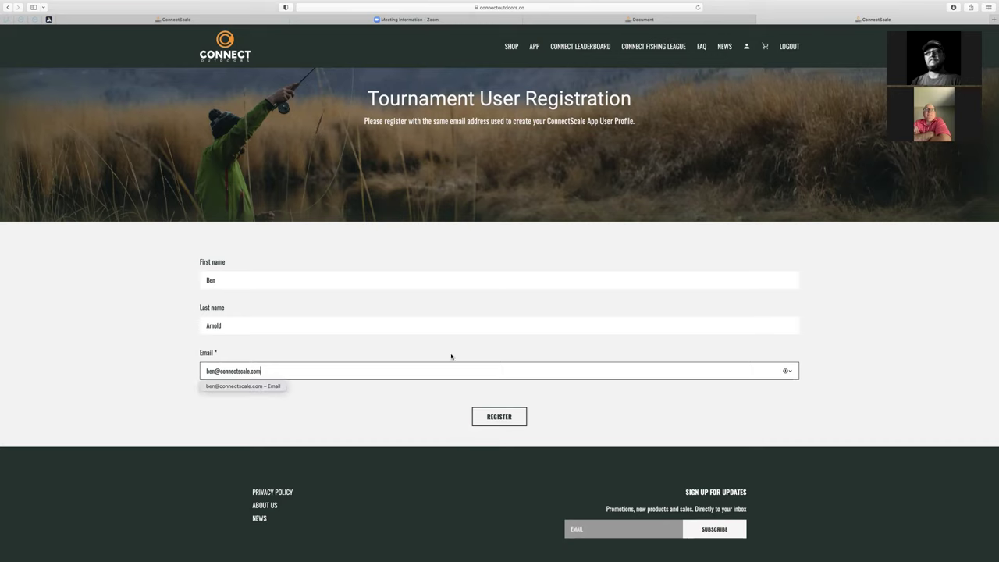
{"action": "left_click", "coordinate": [403, 400]}
{"action": "left_click", "coordinate": [495, 415]}
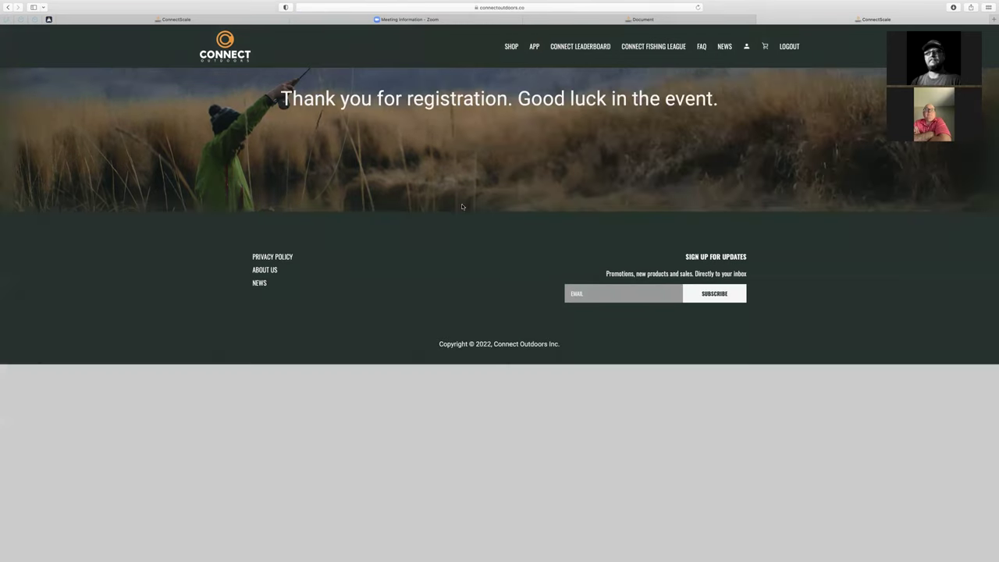
{"action": "left_click", "coordinate": [579, 51]}
Step: Open the July Bash event page from Cove Ridge Marina's tournament list
{"action": "scroll", "coordinate": [617, 332], "scroll_direction": "down", "scroll_amount": 5}
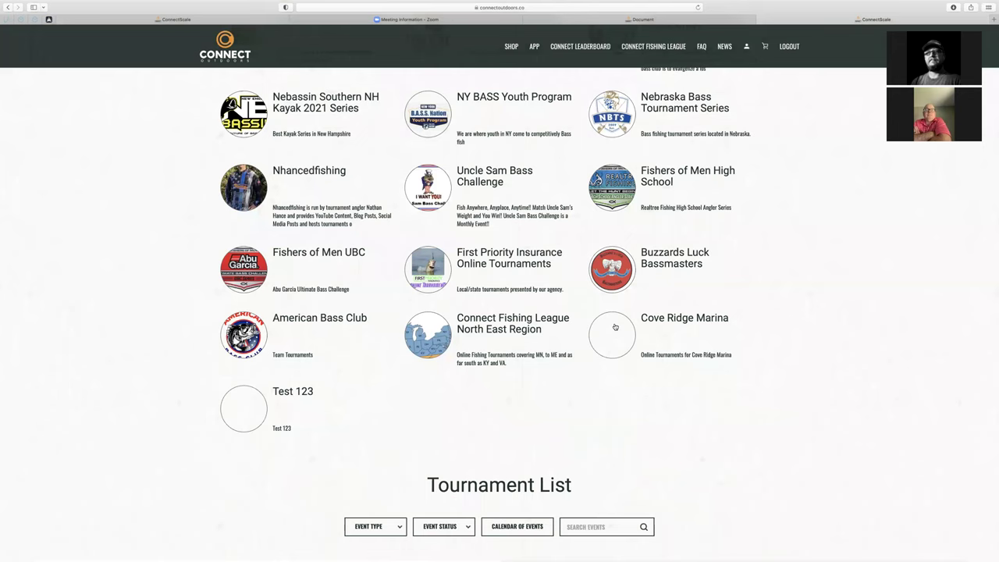
{"action": "left_click", "coordinate": [615, 327]}
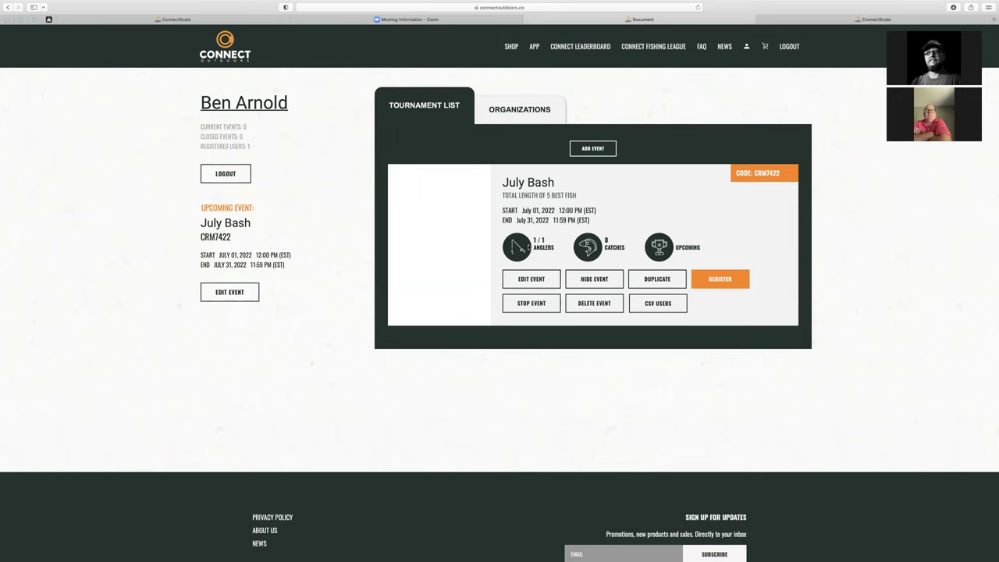
{"action": "left_click", "coordinate": [521, 248]}
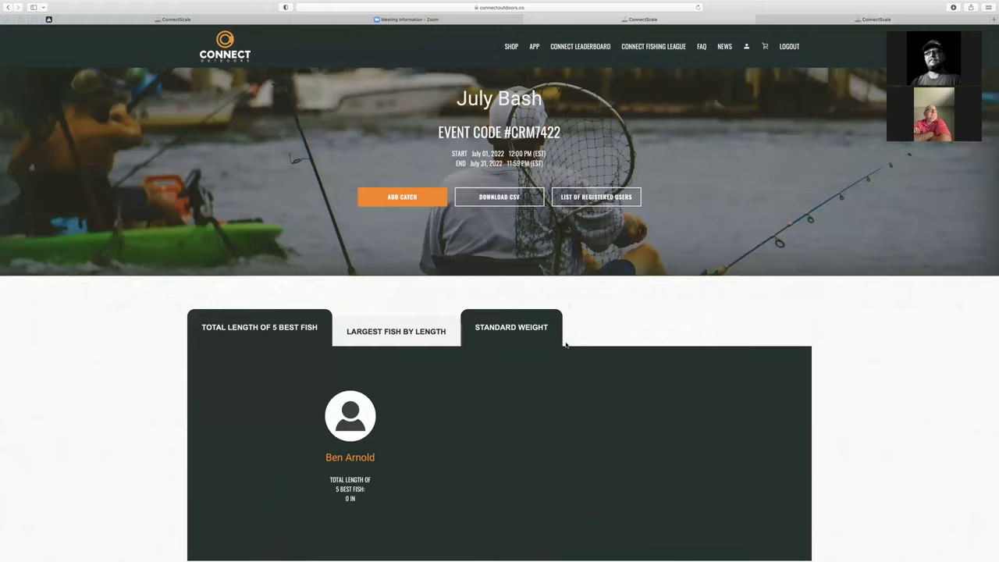
Step: View the Largest Fish by Length and Standard Weight standings, then return to Total Length of 5 Best Fish
{"action": "scroll", "coordinate": [537, 348], "scroll_direction": "down", "scroll_amount": 2}
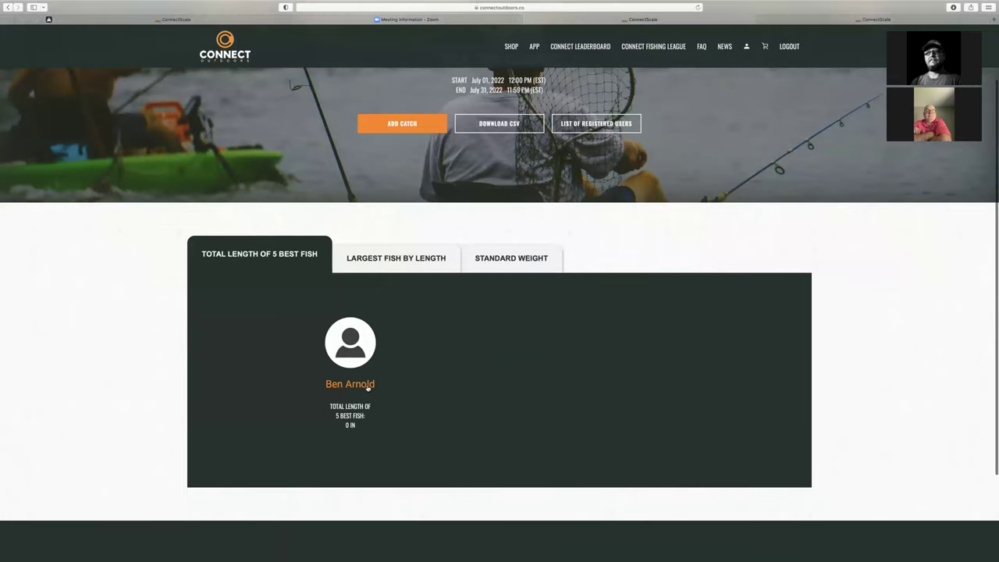
{"action": "left_click", "coordinate": [402, 267]}
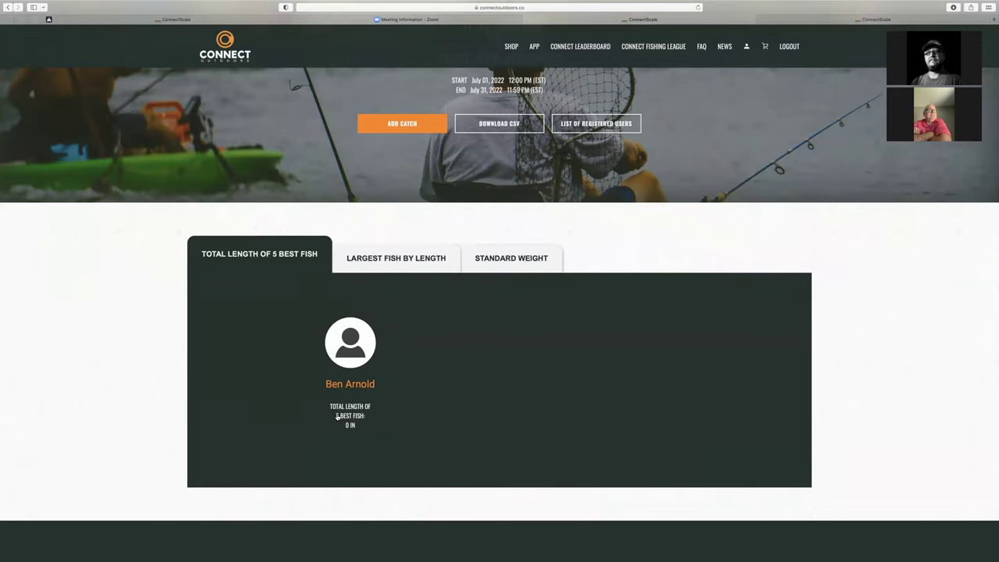
{"action": "left_click", "coordinate": [391, 267]}
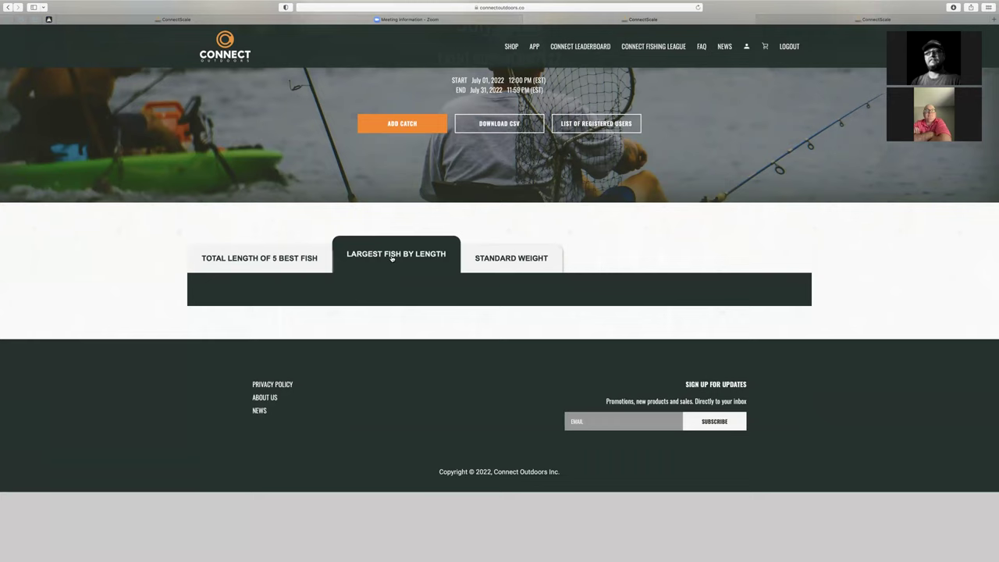
{"action": "left_click", "coordinate": [503, 252]}
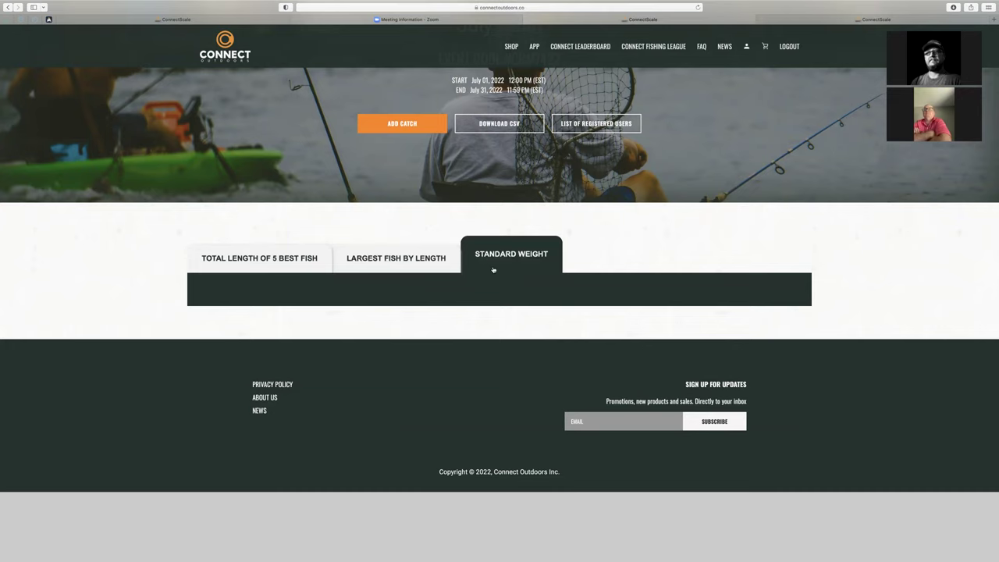
{"action": "left_click", "coordinate": [402, 264]}
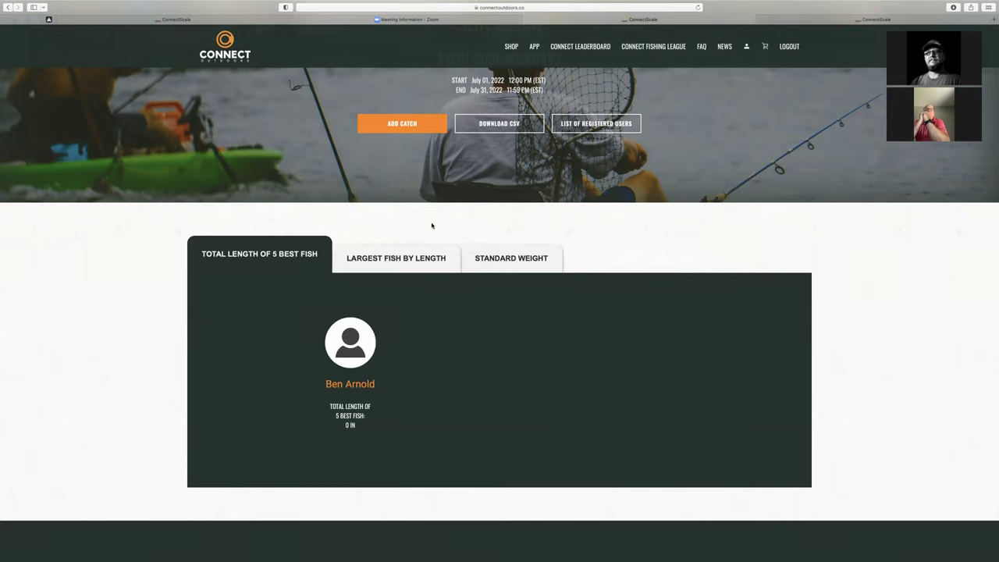
{"action": "left_click", "coordinate": [397, 260]}
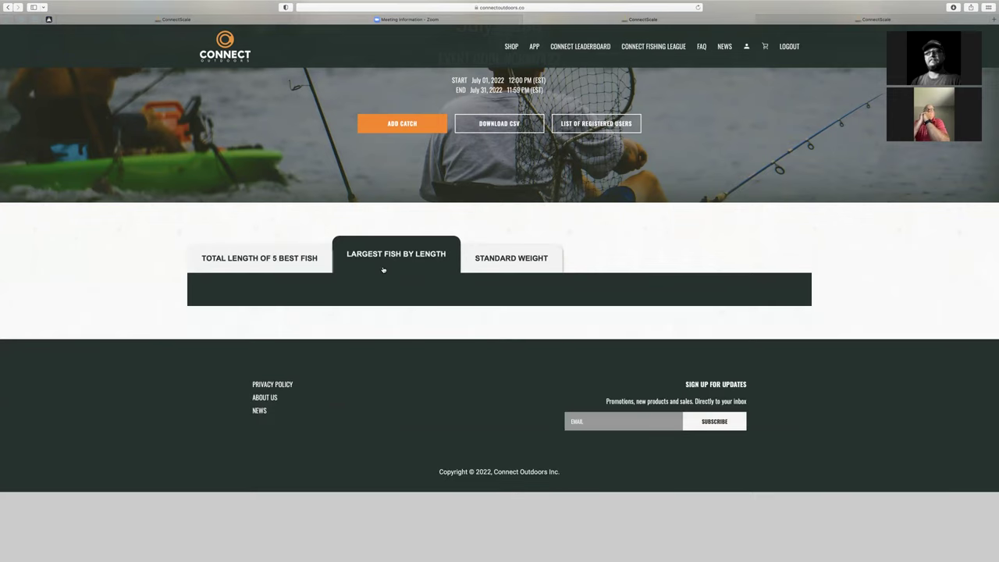
{"action": "left_click", "coordinate": [515, 261]}
{"action": "left_click", "coordinate": [405, 266]}
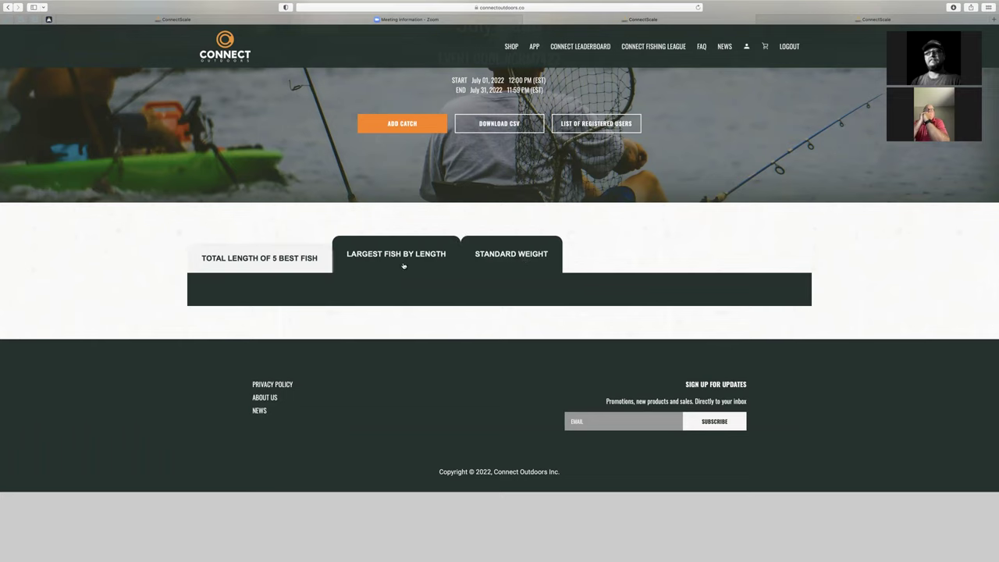
{"action": "left_click", "coordinate": [229, 250]}
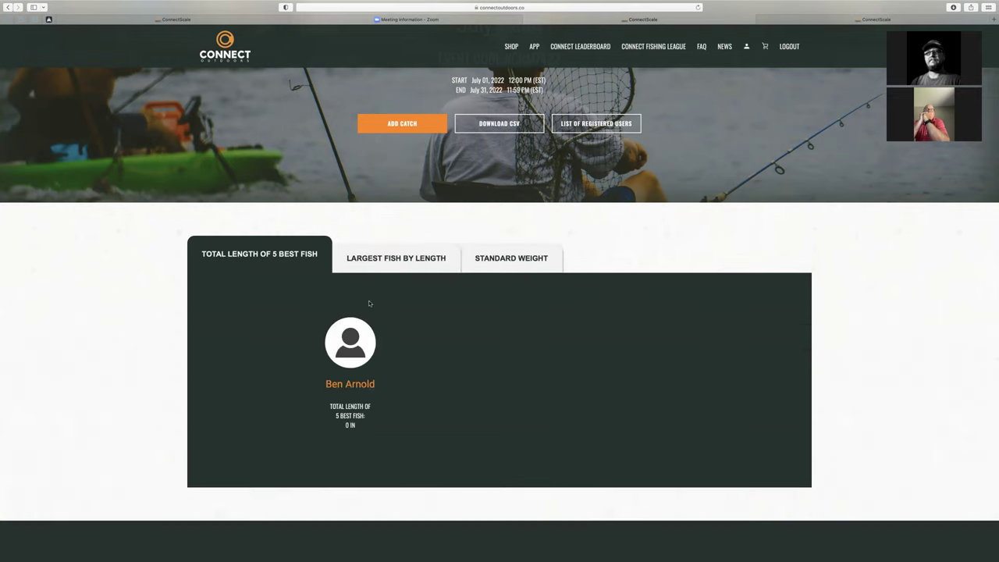
{"action": "scroll", "coordinate": [388, 341], "scroll_direction": "up", "scroll_amount": 2}
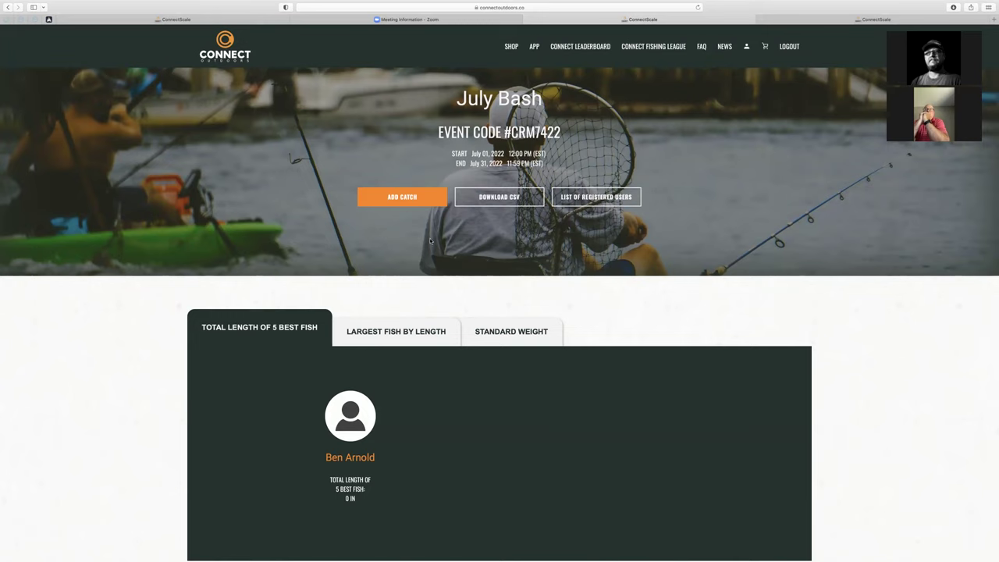
{"action": "left_click", "coordinate": [406, 199]}
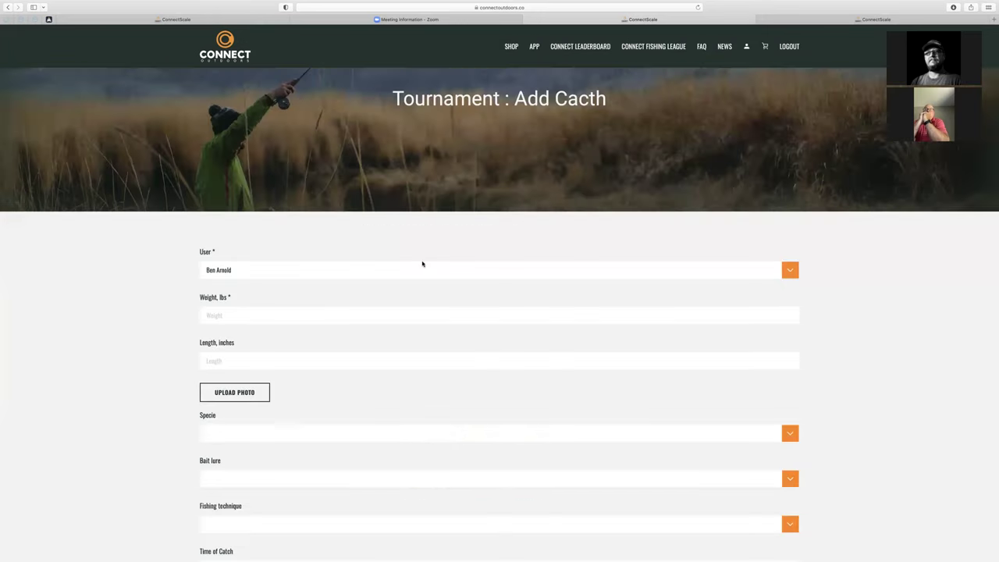
{"action": "left_click", "coordinate": [379, 272]}
{"action": "left_click", "coordinate": [366, 264]}
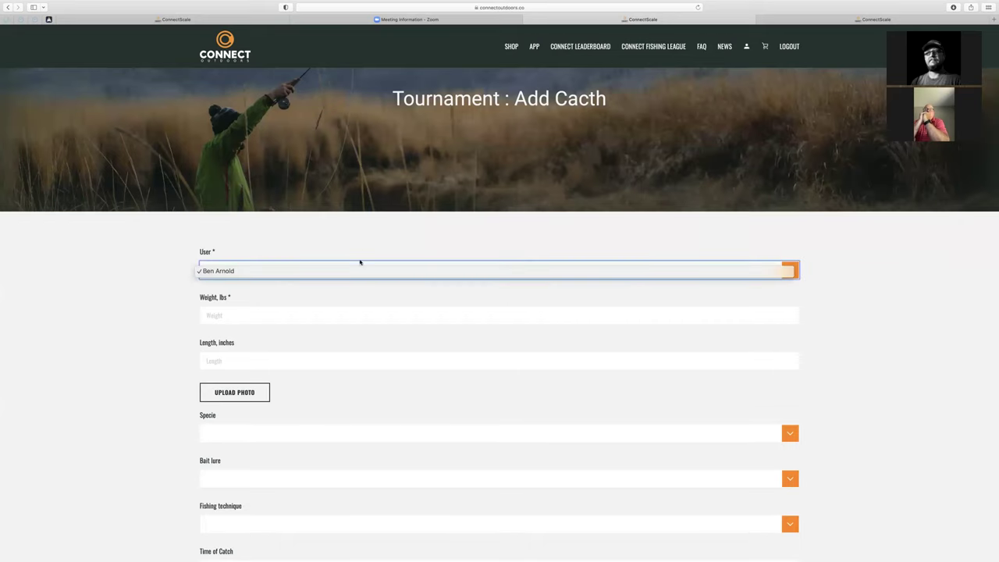
{"action": "left_click", "coordinate": [321, 314]}
{"action": "scroll", "coordinate": [320, 312], "scroll_direction": "down", "scroll_amount": 1}
{"action": "left_click", "coordinate": [311, 336]}
{"action": "scroll", "coordinate": [317, 326], "scroll_direction": "down", "scroll_amount": 3}
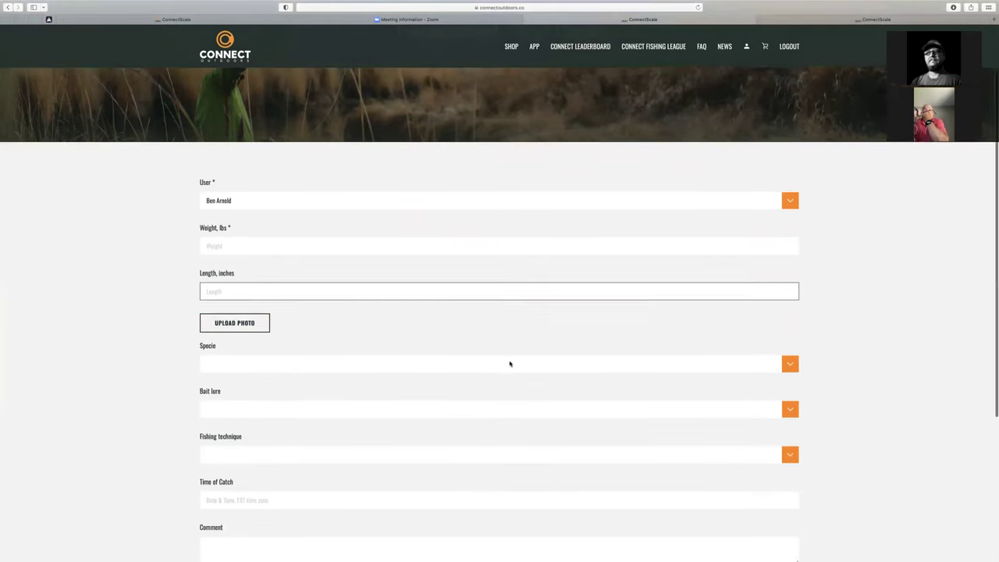
{"action": "scroll", "coordinate": [317, 334], "scroll_direction": "down", "scroll_amount": 3}
{"action": "left_click", "coordinate": [438, 311]}
{"action": "left_click", "coordinate": [448, 290]}
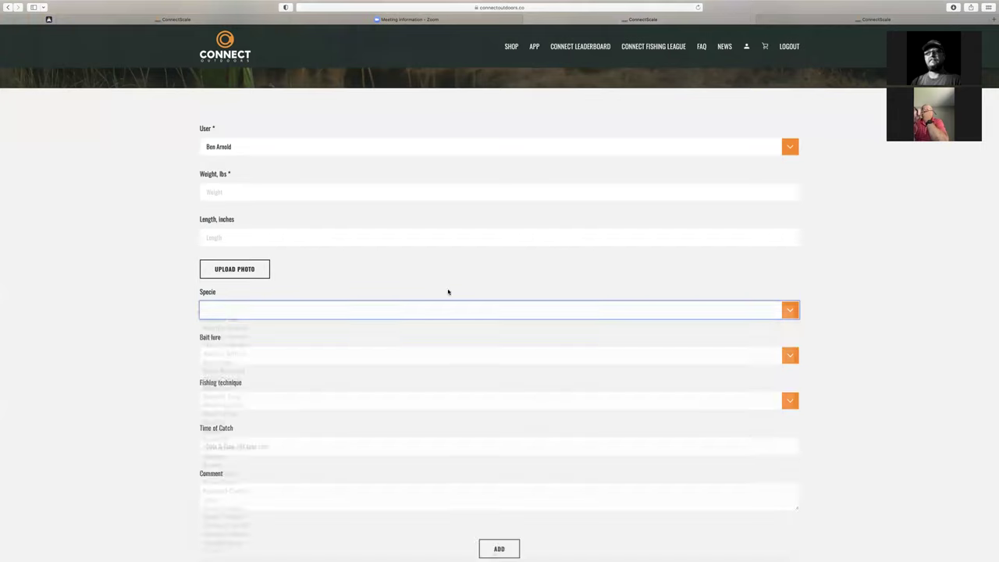
{"action": "scroll", "coordinate": [315, 363], "scroll_direction": "down", "scroll_amount": 10}
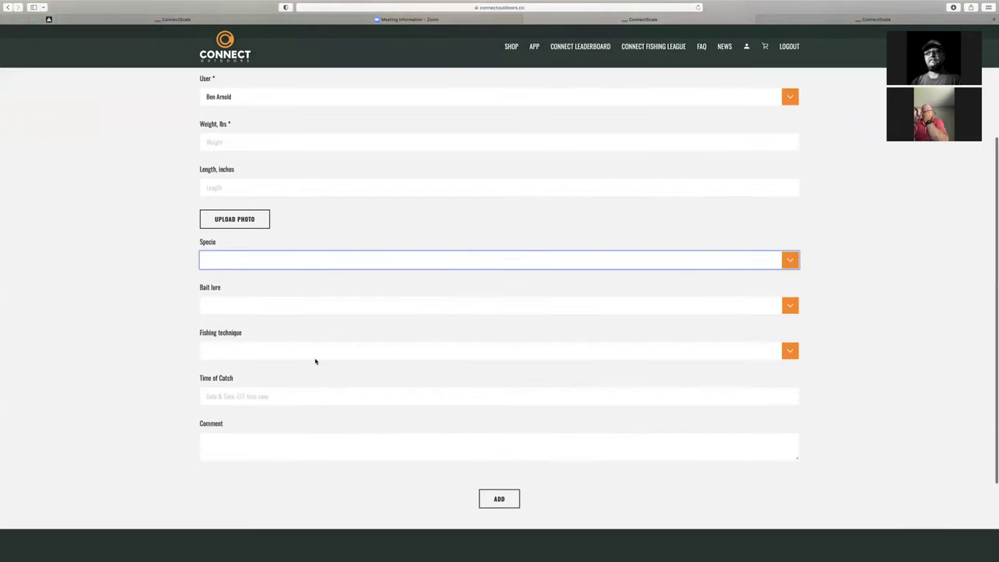
{"action": "scroll", "coordinate": [316, 361], "scroll_direction": "up", "scroll_amount": 8}
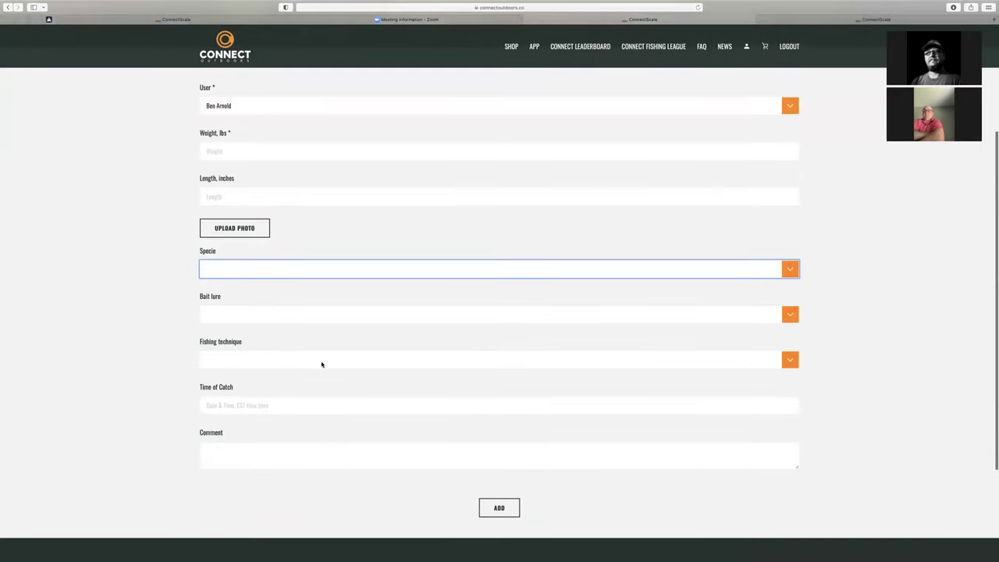
{"action": "scroll", "coordinate": [316, 363], "scroll_direction": "up", "scroll_amount": 10}
{"action": "scroll", "coordinate": [676, 414], "scroll_direction": "down", "scroll_amount": 10}
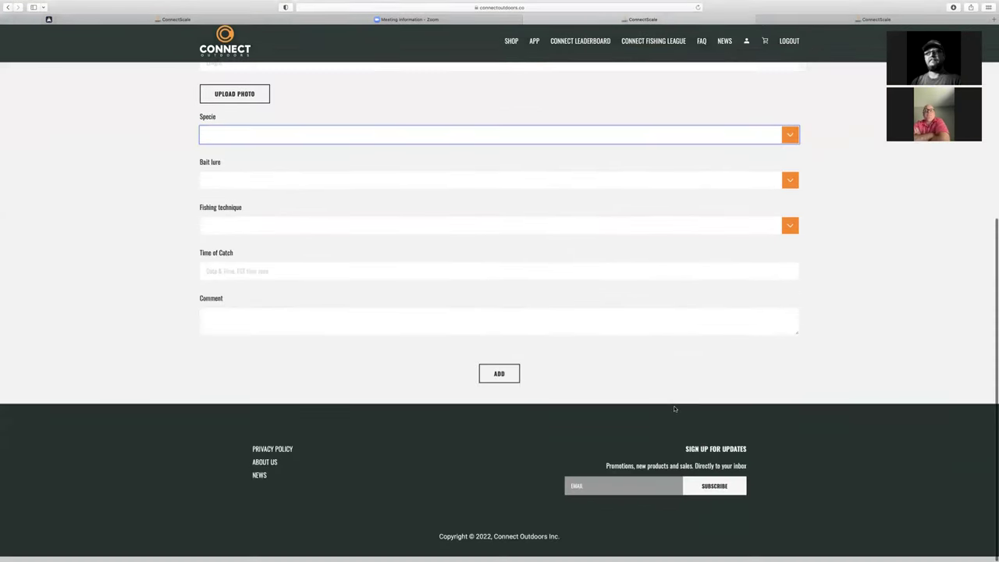
{"action": "scroll", "coordinate": [558, 367], "scroll_direction": "up", "scroll_amount": 10}
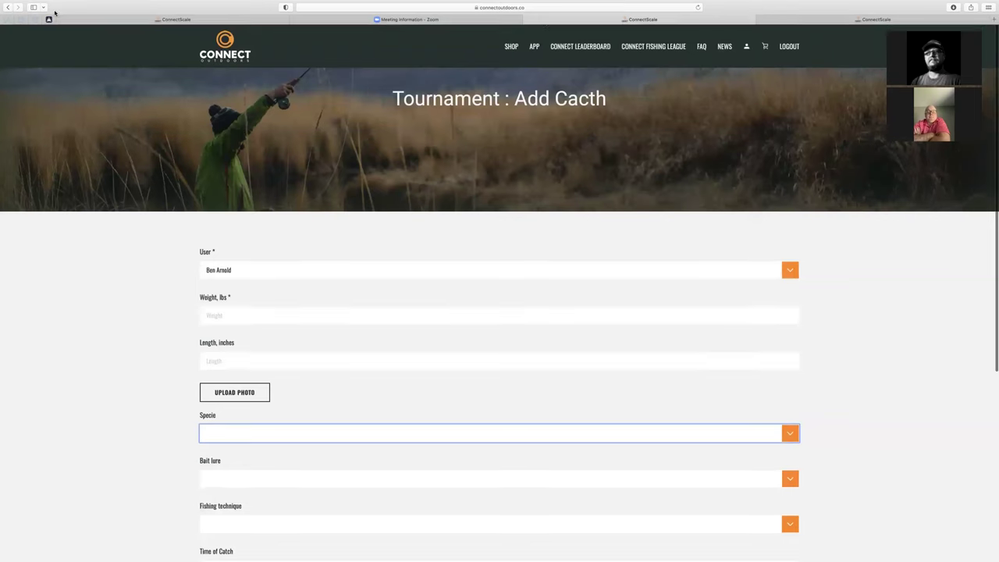
{"action": "key", "text": "super+bracketleft"}
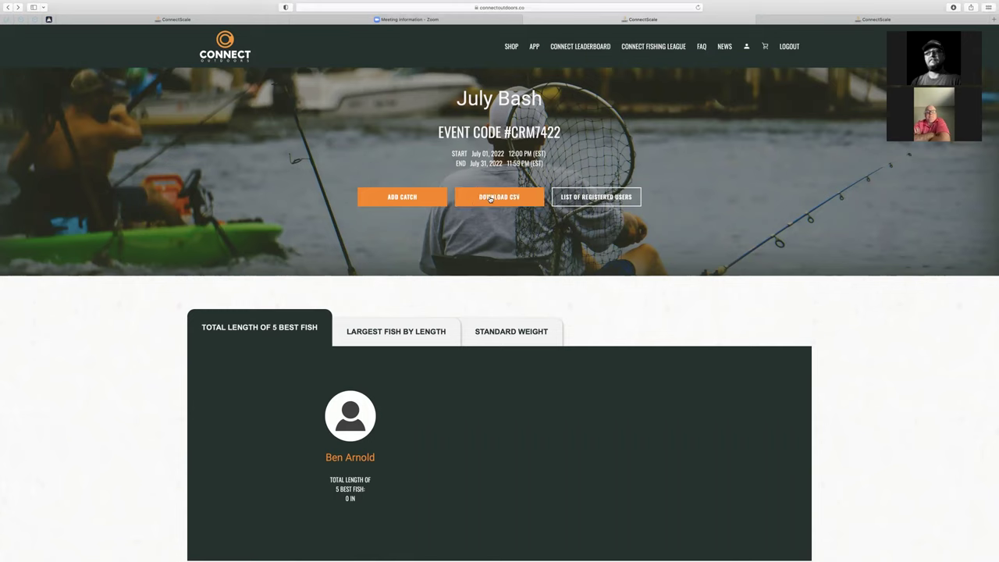
{"action": "left_click", "coordinate": [490, 198]}
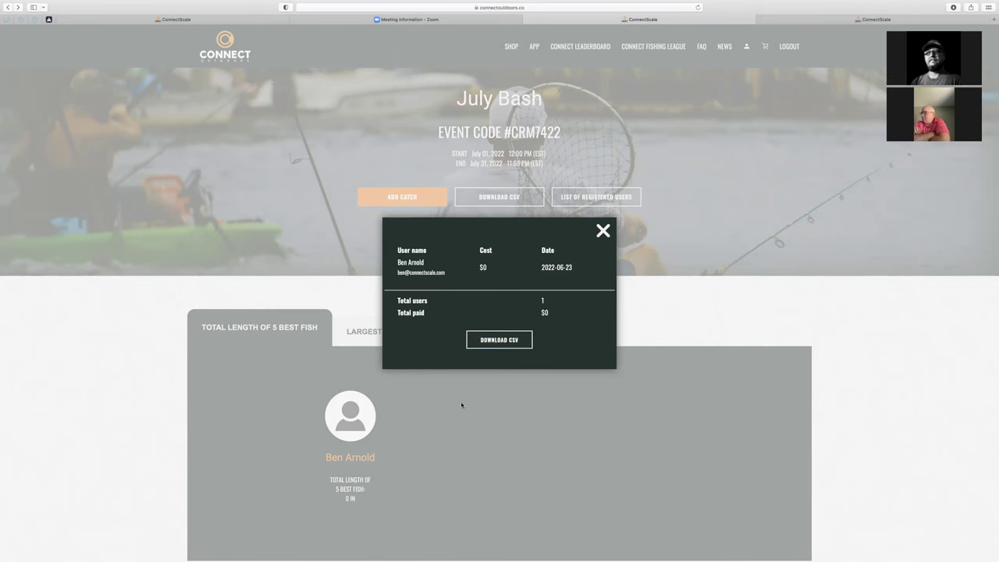
{"action": "left_click", "coordinate": [603, 231]}
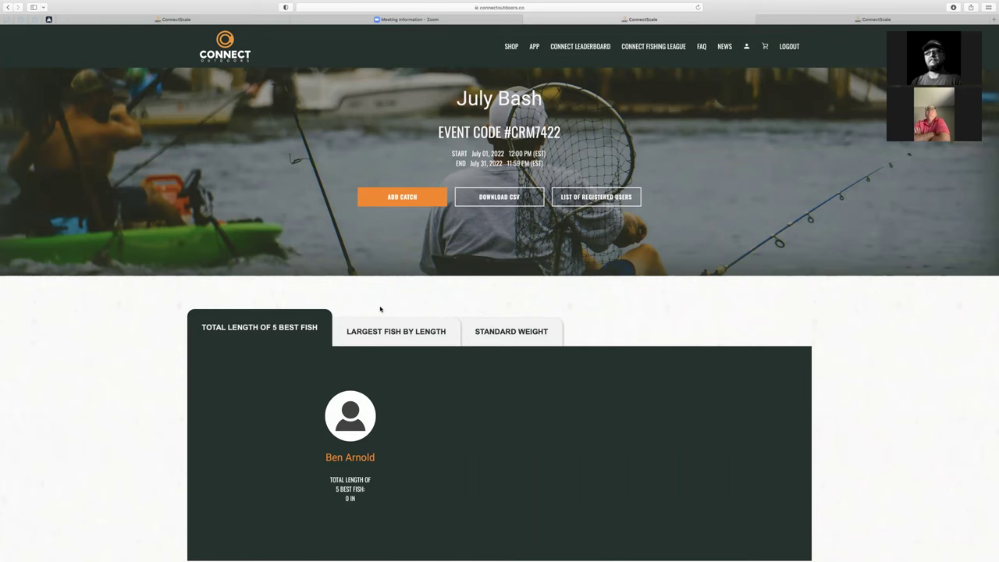
{"action": "scroll", "coordinate": [442, 408], "scroll_direction": "down", "scroll_amount": 3}
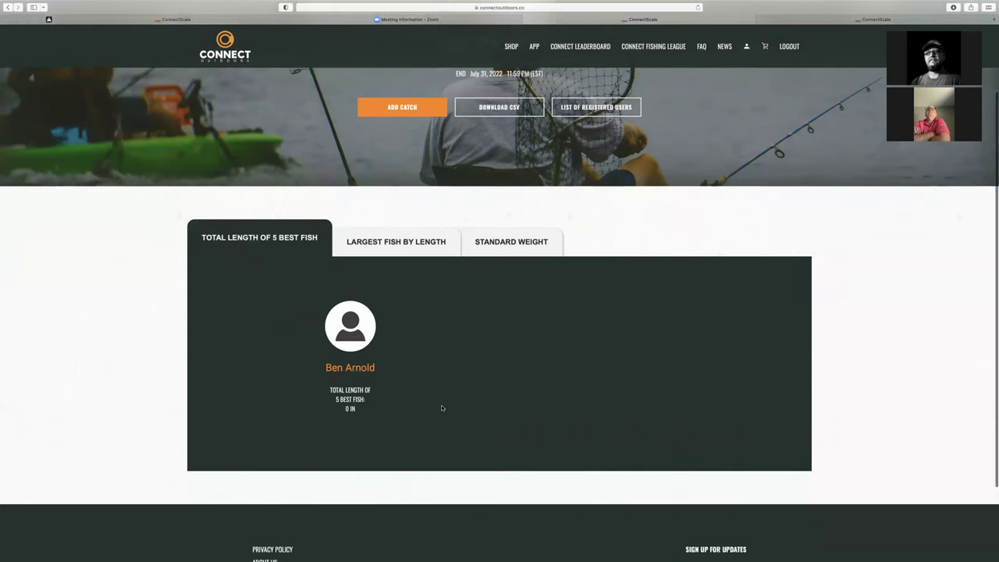
{"action": "scroll", "coordinate": [442, 409], "scroll_direction": "up", "scroll_amount": 3}
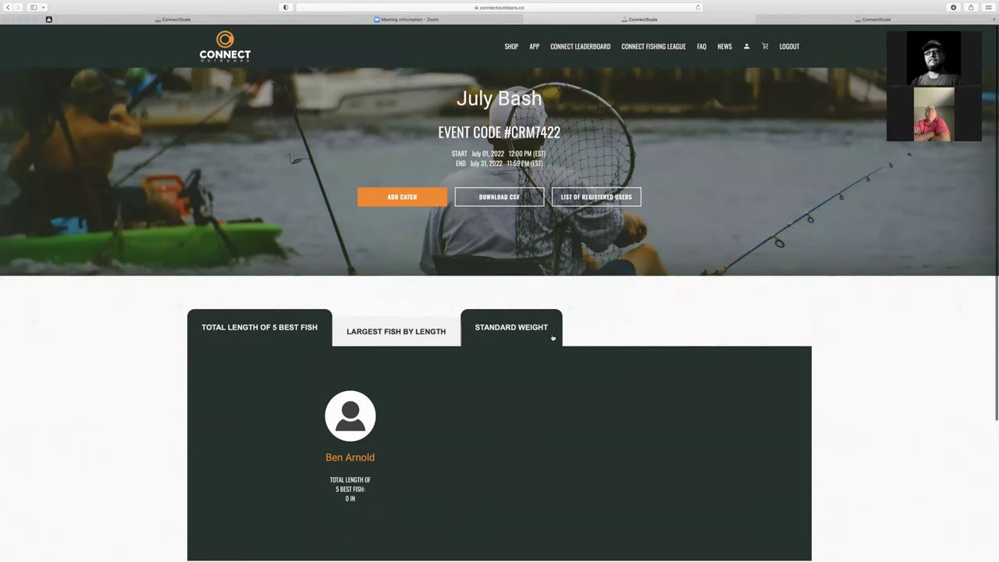
{"action": "left_click", "coordinate": [396, 323]}
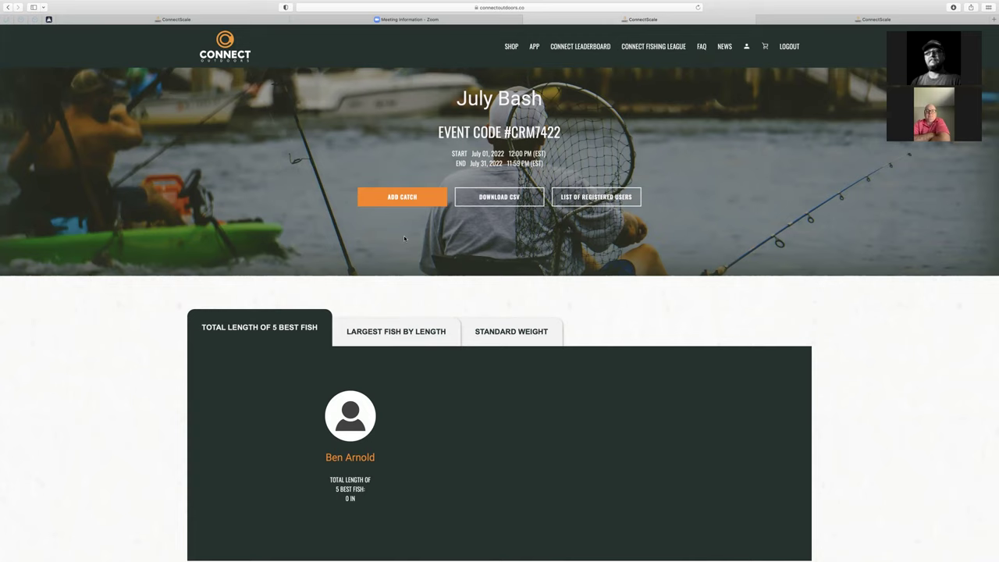
{"action": "left_click", "coordinate": [441, 335]}
{"action": "scroll", "coordinate": [548, 277], "scroll_direction": "down", "scroll_amount": 1}
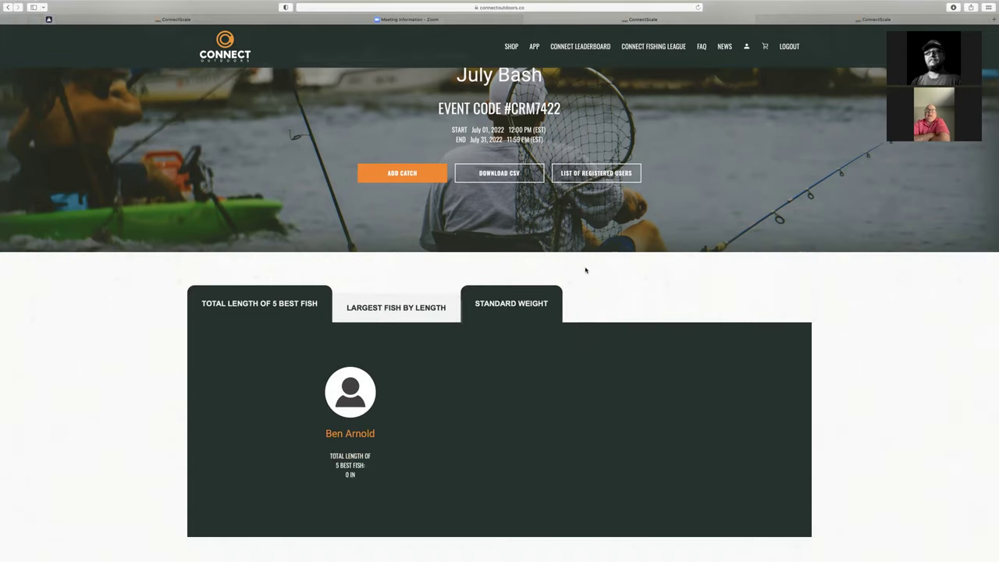
{"action": "scroll", "coordinate": [590, 253], "scroll_direction": "up", "scroll_amount": 1}
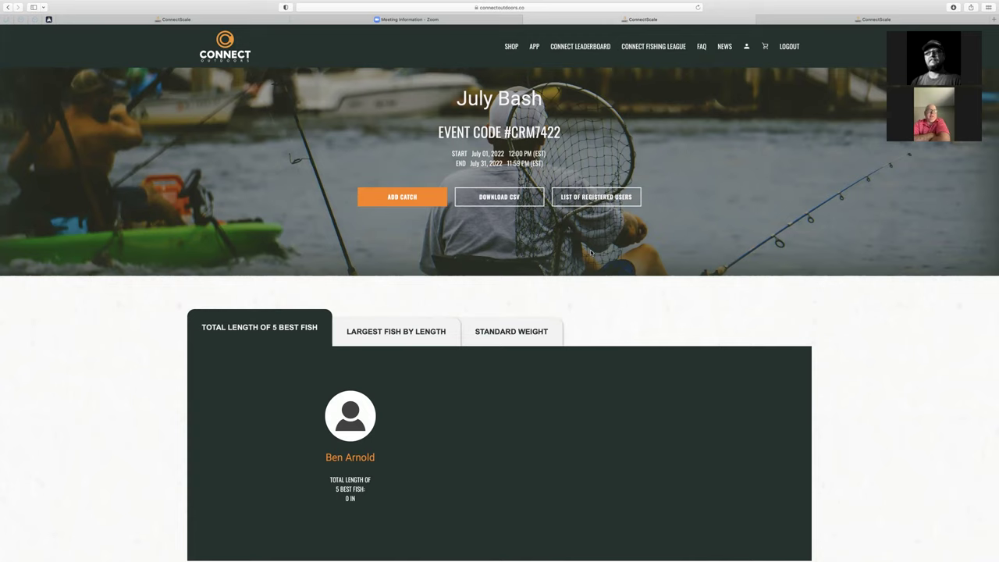
Step: Check Cove Ridge Marina's tournaments, then open the dashboard showing July Bash with 1/1 anglers
{"action": "left_click", "coordinate": [586, 50]}
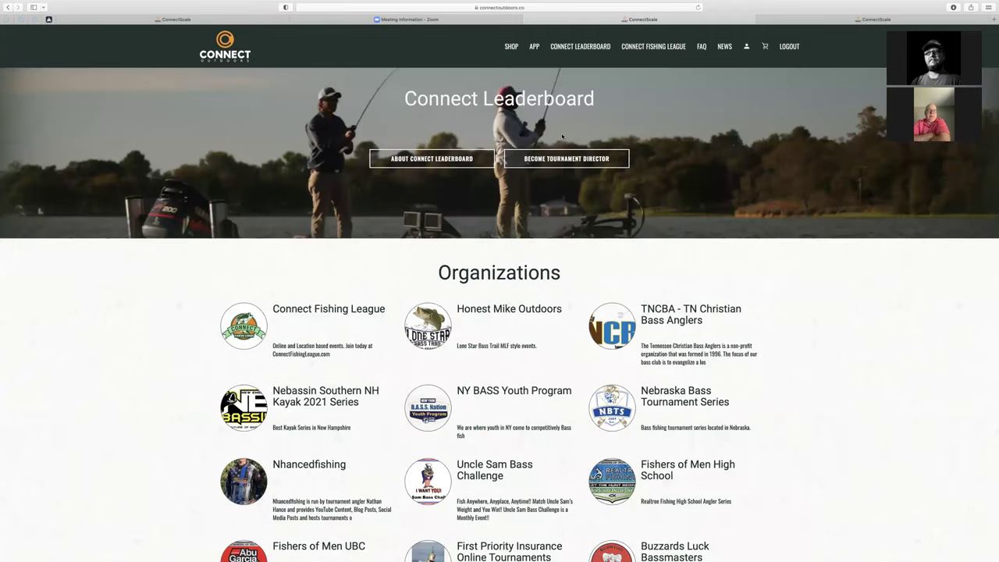
{"action": "scroll", "coordinate": [572, 228], "scroll_direction": "down", "scroll_amount": 2}
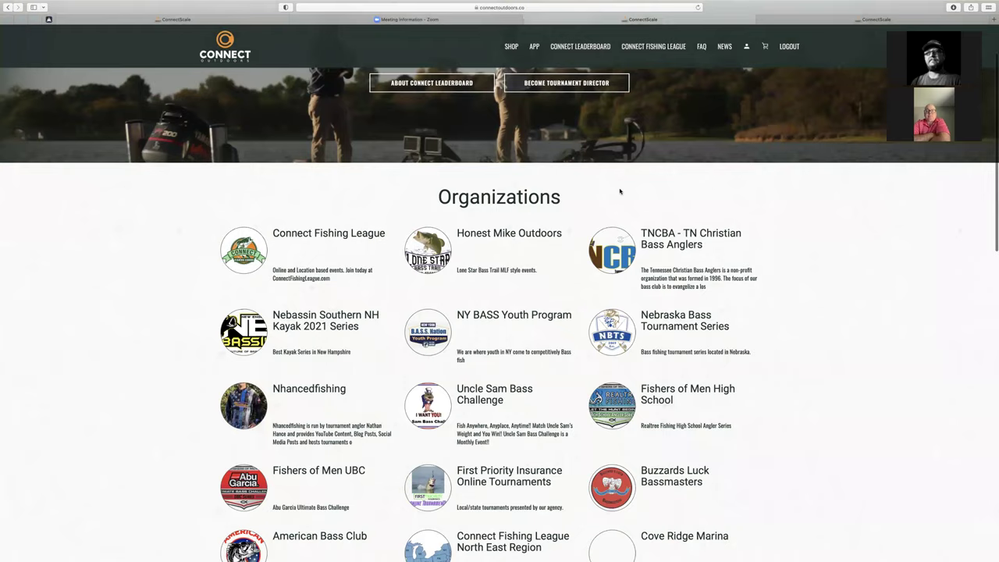
{"action": "scroll", "coordinate": [623, 188], "scroll_direction": "down", "scroll_amount": 1}
{"action": "scroll", "coordinate": [623, 188], "scroll_direction": "down", "scroll_amount": 5}
{"action": "left_click", "coordinate": [611, 195]}
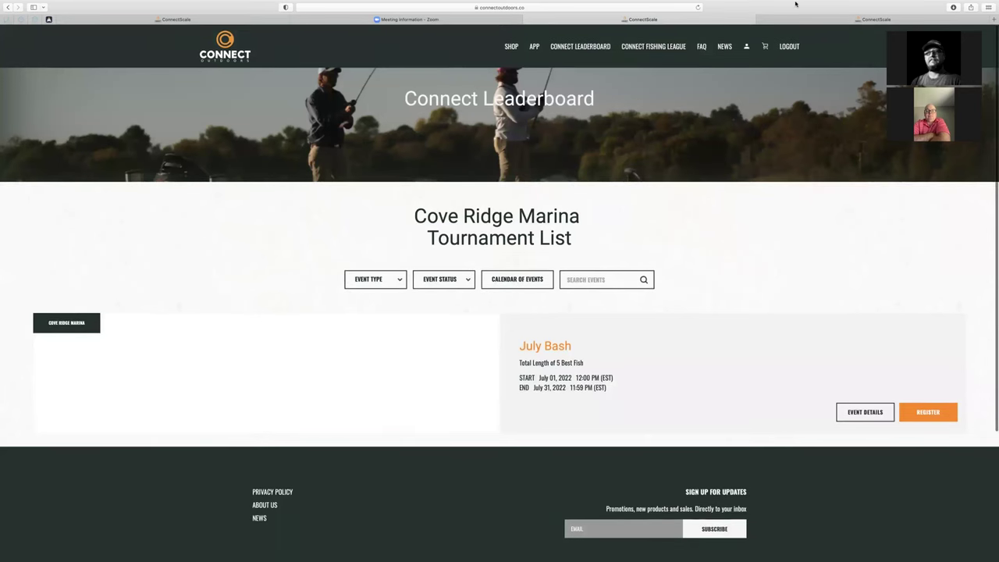
{"action": "left_click", "coordinate": [590, 47]}
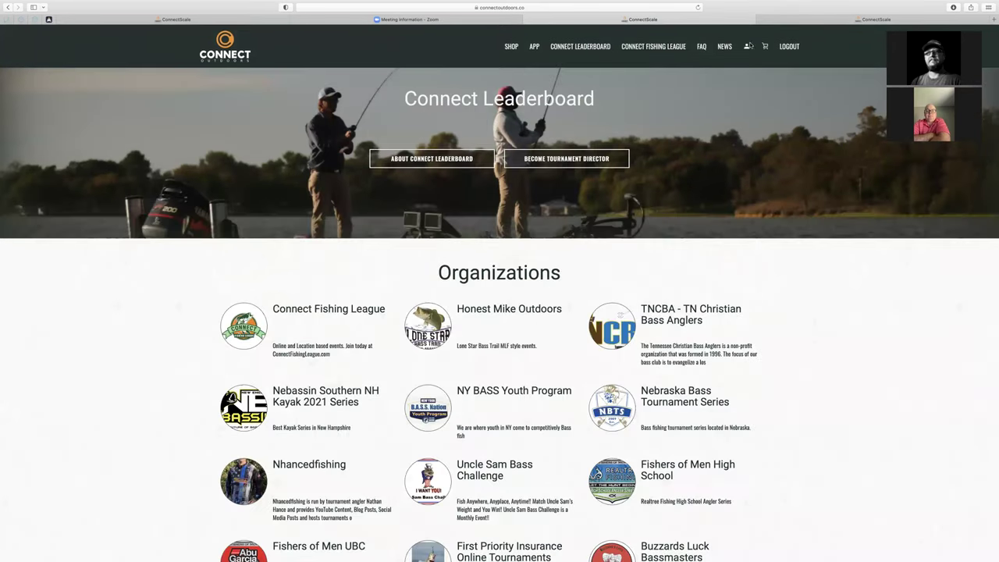
{"action": "left_click", "coordinate": [747, 48]}
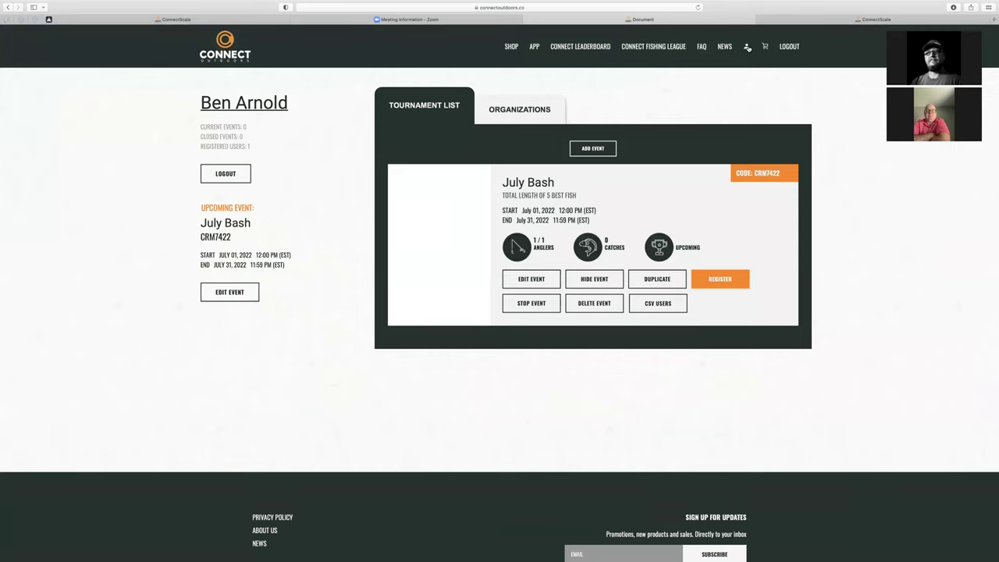
Step: Start a new event named 'Test', leaving the Organization unchanged
{"action": "left_click", "coordinate": [597, 153]}
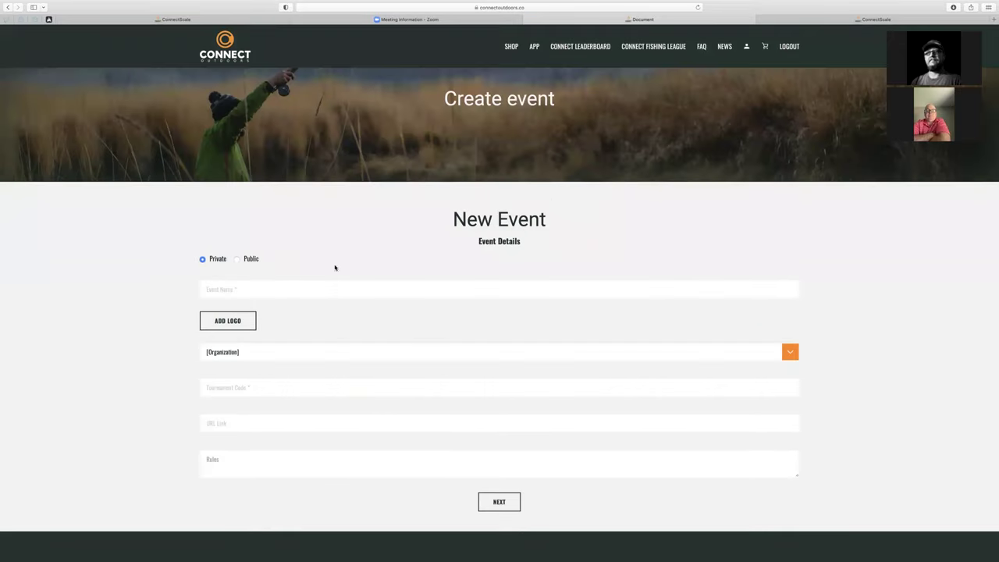
{"action": "left_click", "coordinate": [247, 290]}
{"action": "type", "text": "Test"}
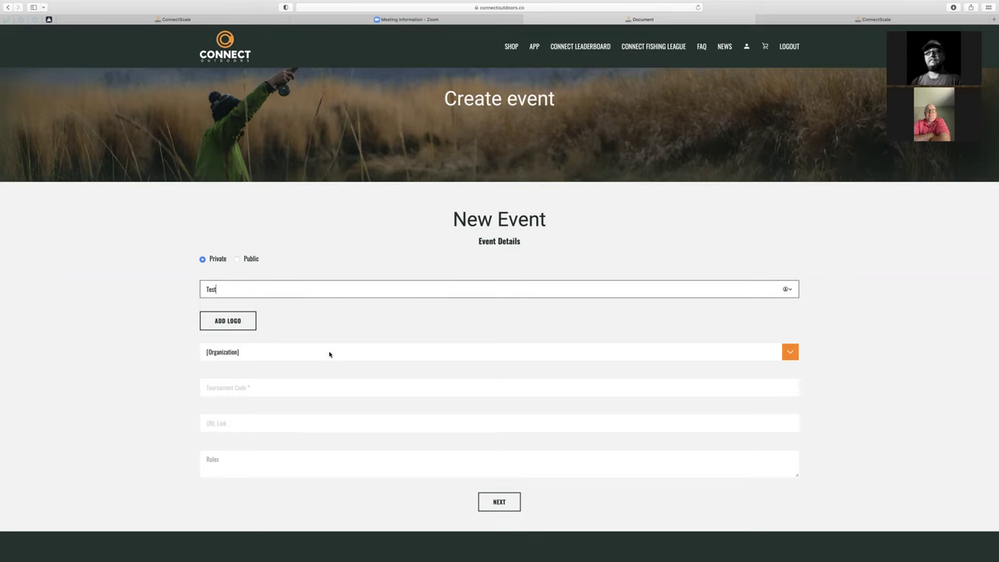
{"action": "left_click", "coordinate": [329, 354]}
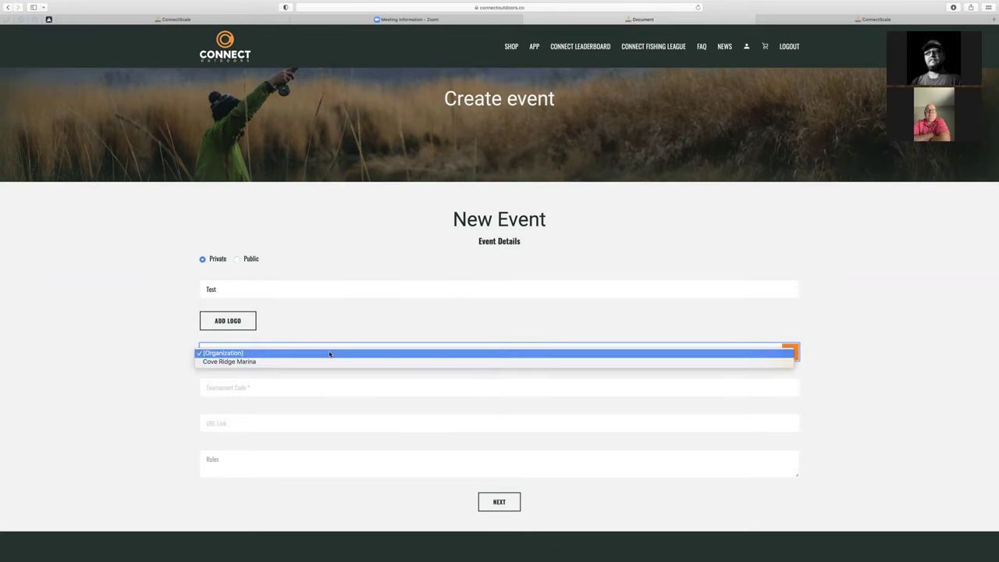
{"action": "left_click", "coordinate": [245, 352]}
{"action": "scroll", "coordinate": [349, 297], "scroll_direction": "down", "scroll_amount": 2}
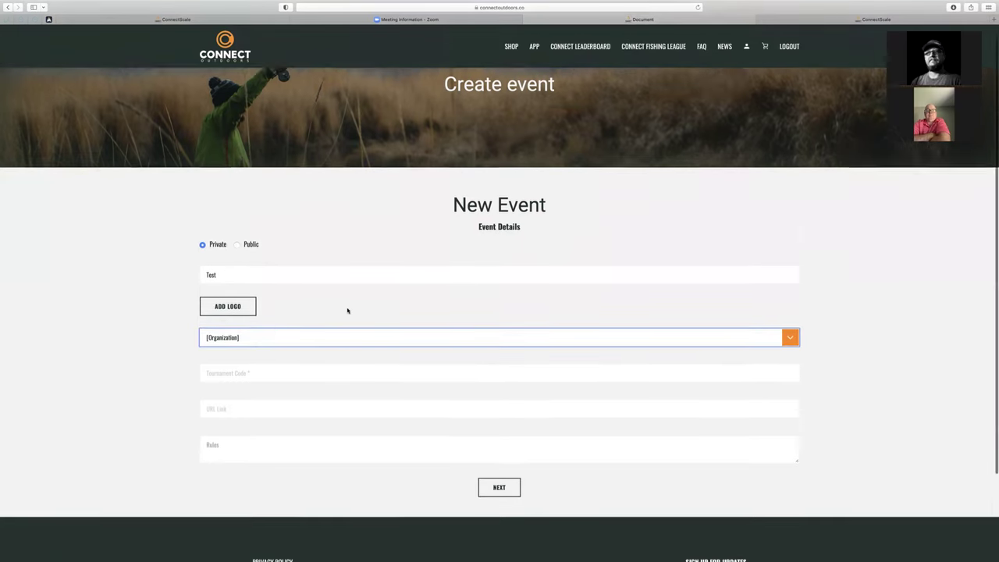
Step: Enter tournament code 62222 and advance to the Timing Details step
{"action": "left_click", "coordinate": [278, 321]}
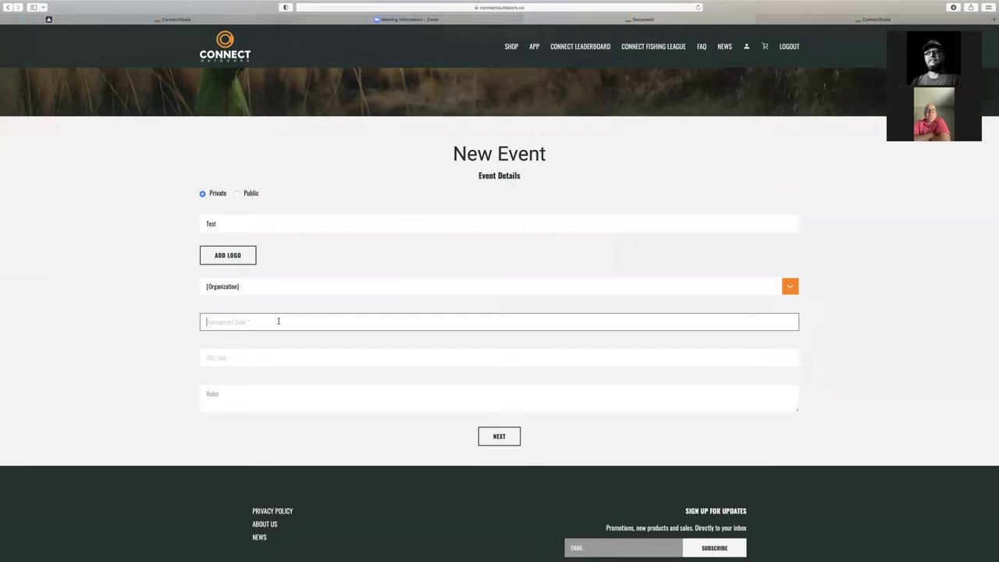
{"action": "type", "text": "1"}
{"action": "type", "text": "22"}
{"action": "key", "text": "BackSpace"}
{"action": "key", "text": "BackSpace"}
{"action": "key", "text": "BackSpace"}
{"action": "type", "text": "62222"}
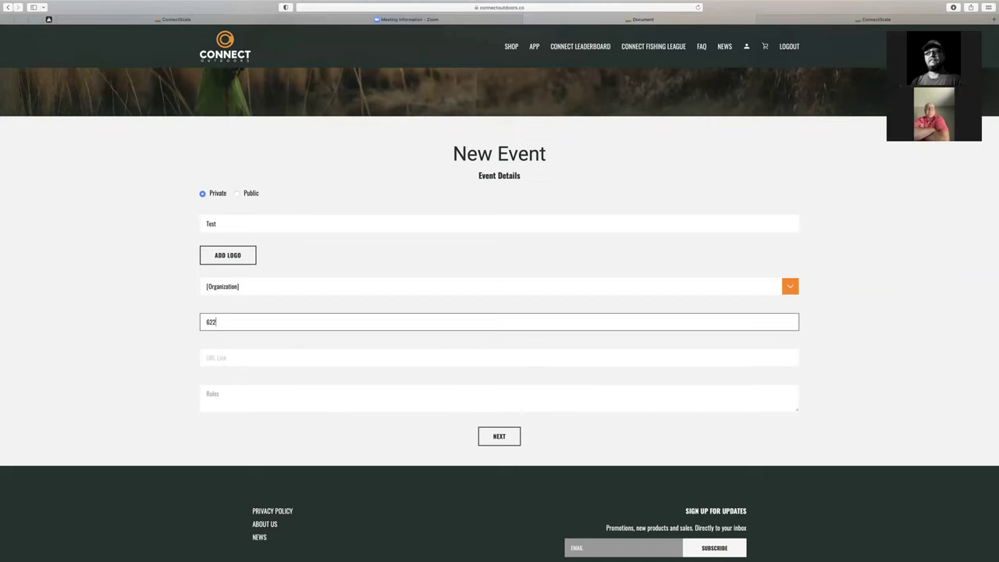
{"action": "left_click", "coordinate": [500, 438]}
{"action": "left_click", "coordinate": [354, 269]}
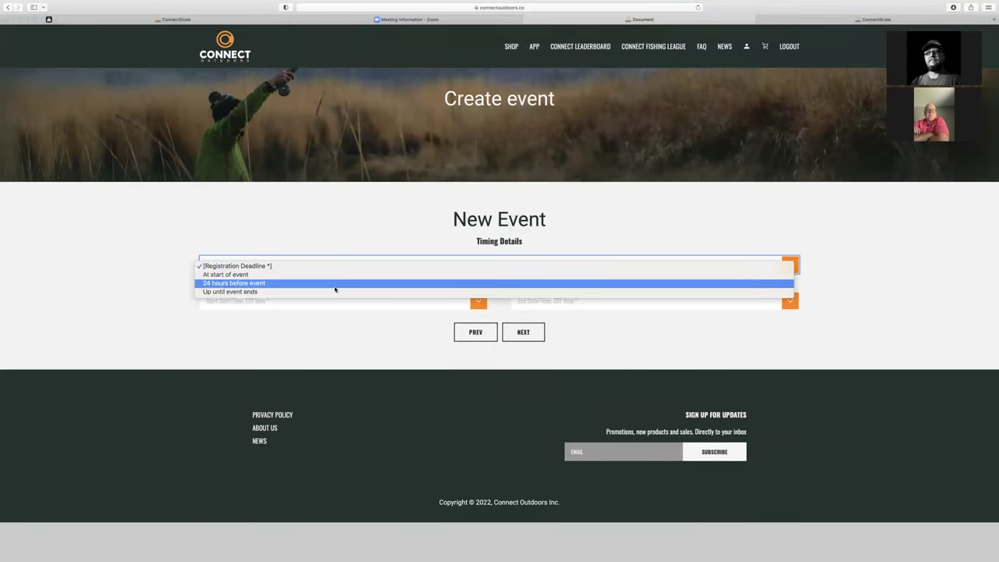
Step: Keep registration open until the event ends and set the start to June 23, 10:25 AM
{"action": "left_click", "coordinate": [334, 292]}
{"action": "left_click", "coordinate": [320, 302]}
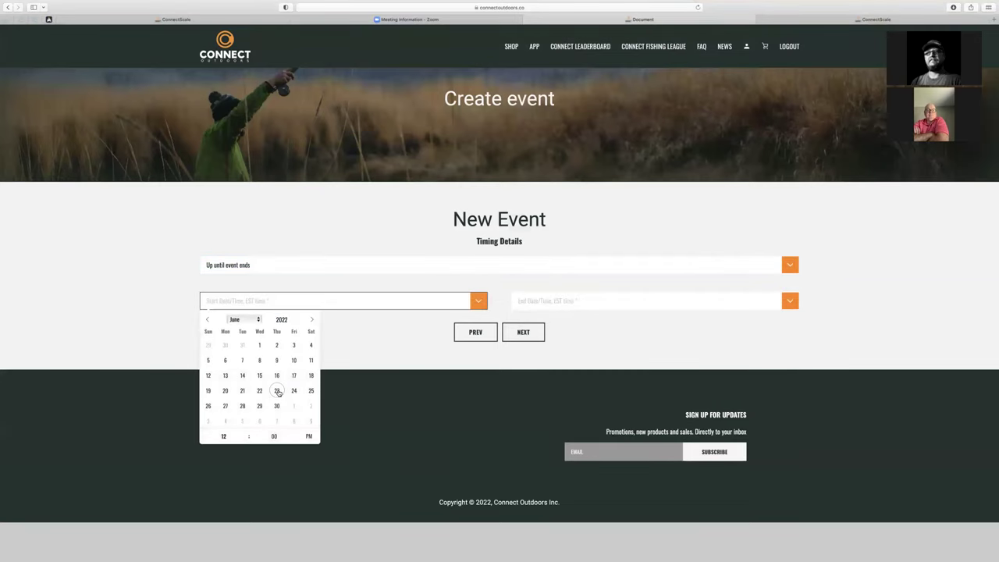
{"action": "left_click", "coordinate": [277, 391]}
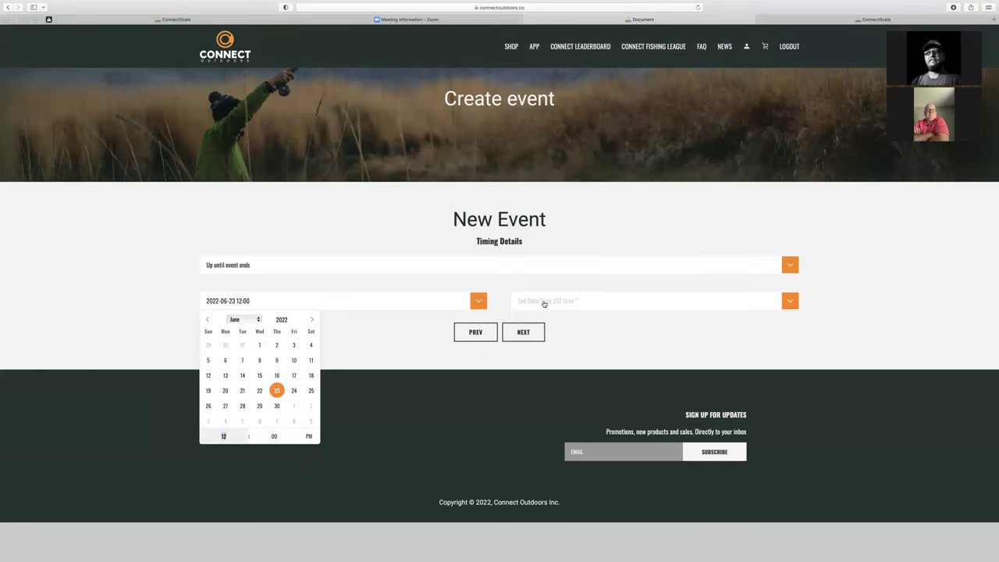
{"action": "left_click", "coordinate": [544, 303]}
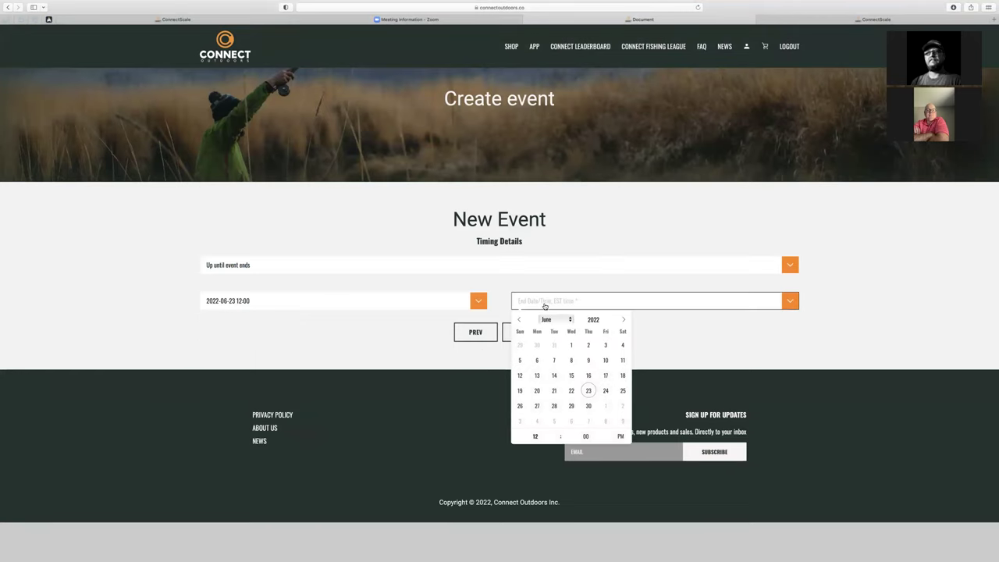
{"action": "left_click", "coordinate": [291, 302]}
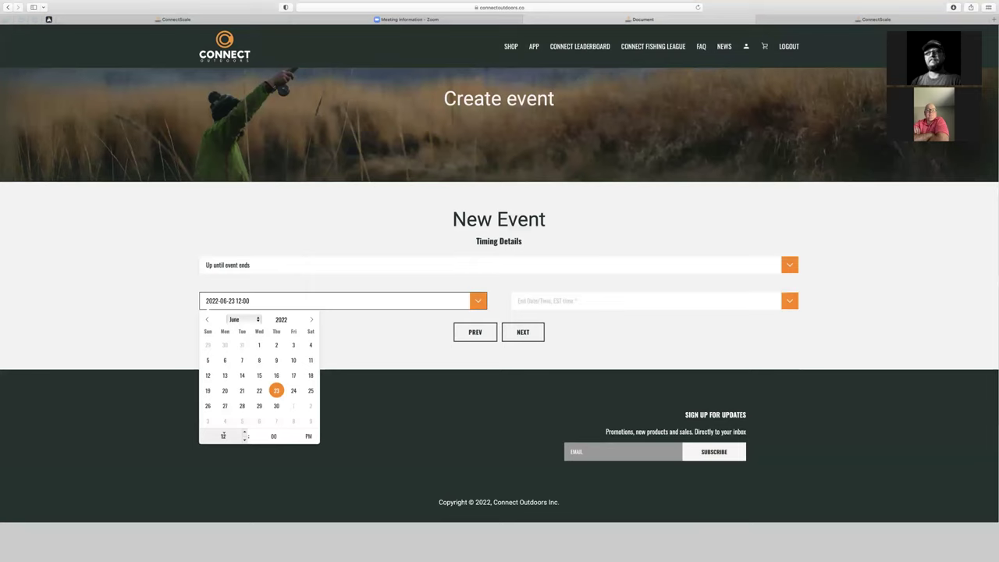
{"action": "left_click", "coordinate": [224, 435]}
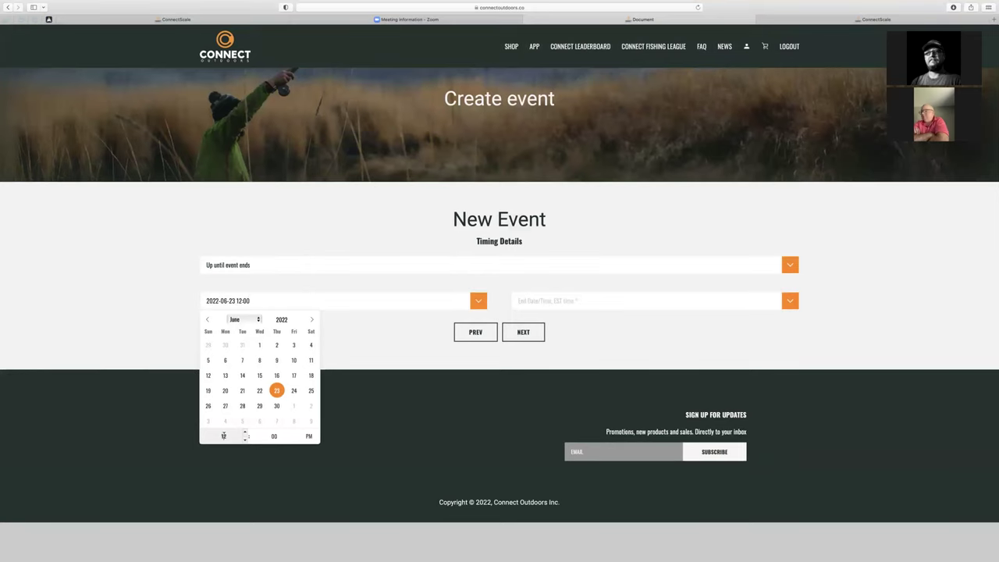
{"action": "type", "text": "10"}
{"action": "key", "text": "BackSpace"}
{"action": "key", "text": "BackSpace"}
{"action": "type", "text": "10"}
{"action": "key", "text": "Tab"}
{"action": "type", "text": "2"}
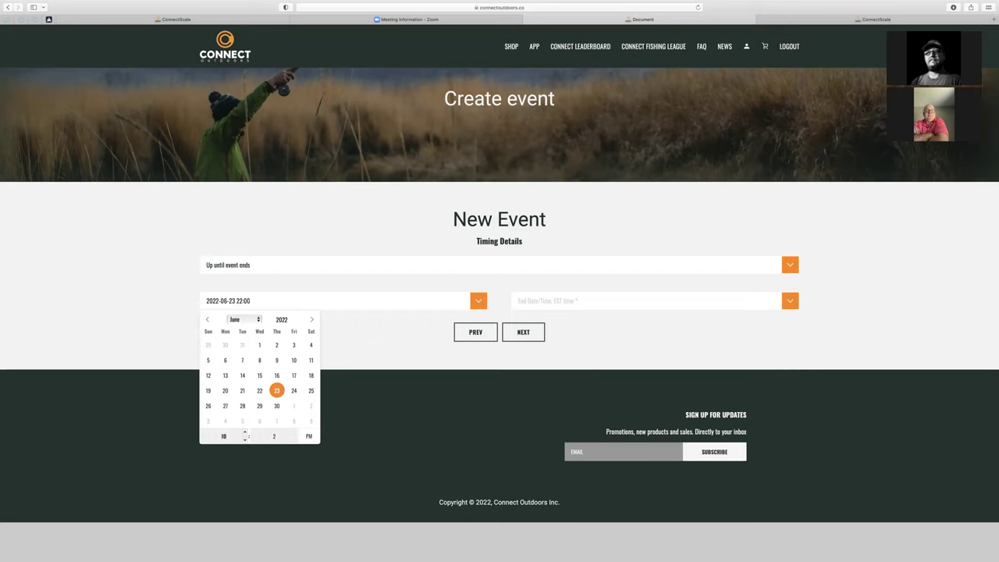
{"action": "type", "text": "5"}
{"action": "left_click", "coordinate": [309, 436]}
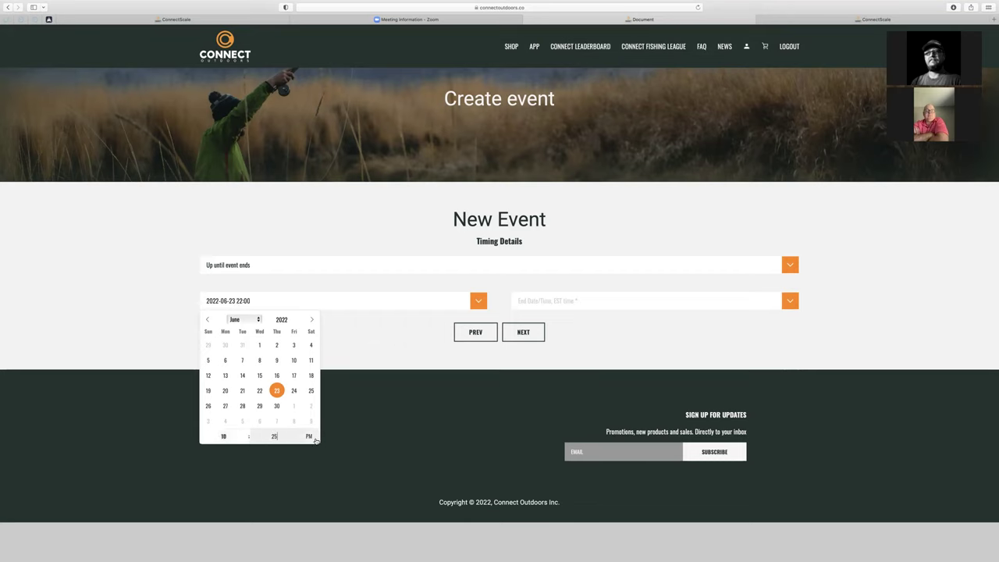
{"action": "left_click", "coordinate": [380, 344]}
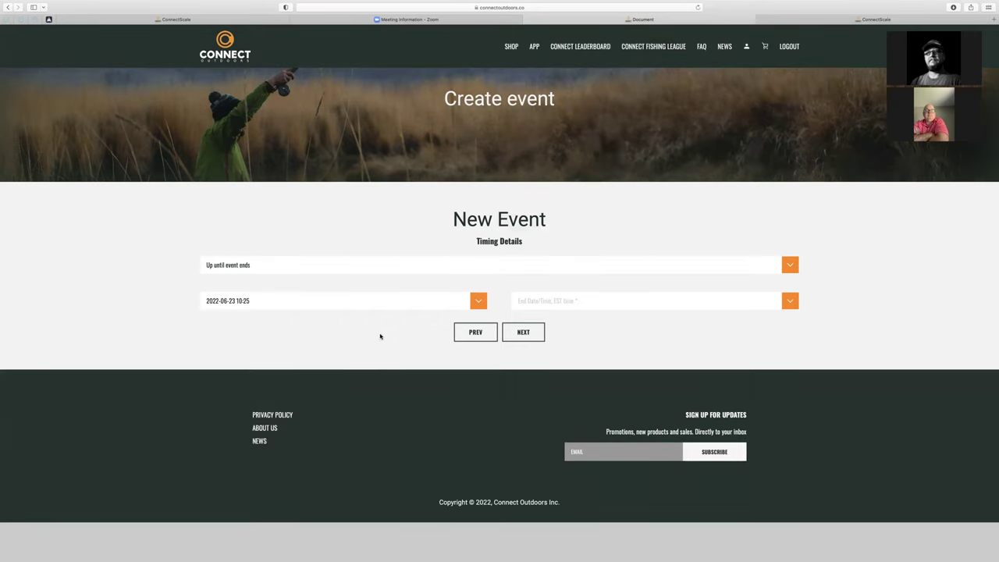
Step: Set the end date to June 25 and advance to Scoring Details
{"action": "left_click", "coordinate": [542, 300]}
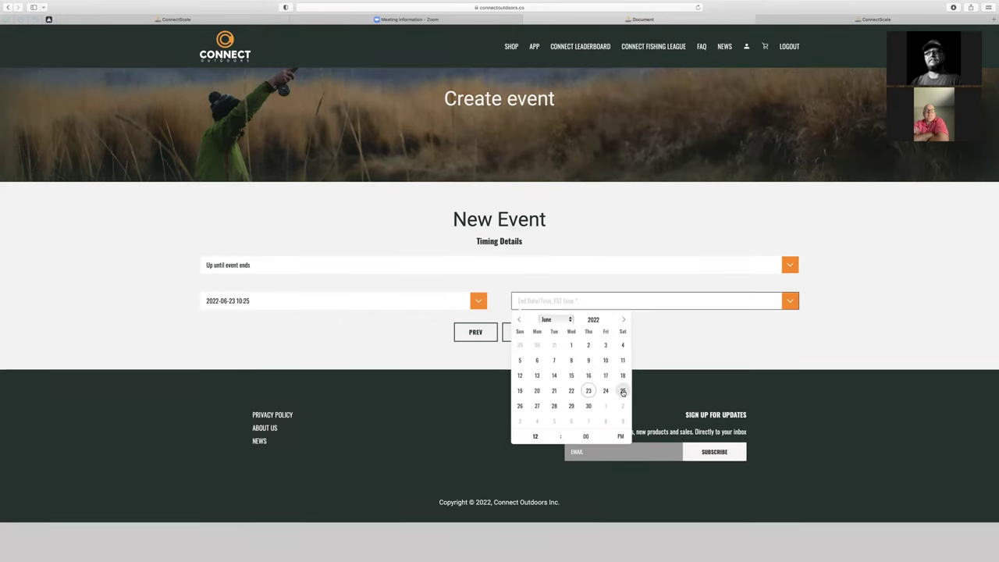
{"action": "left_click", "coordinate": [622, 391]}
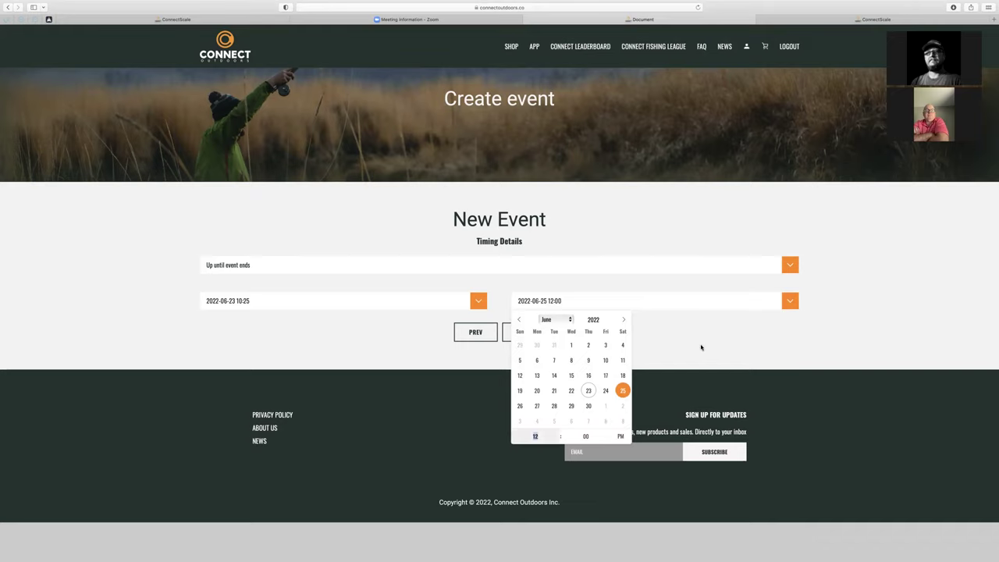
{"action": "left_click", "coordinate": [564, 336]}
{"action": "left_click", "coordinate": [538, 329]}
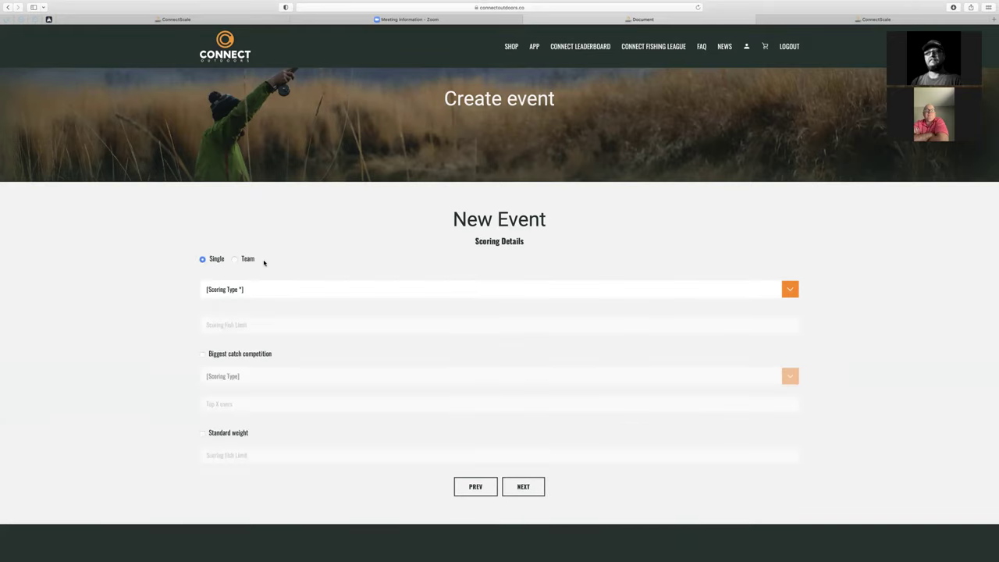
Step: Toggle between Team and Single entry, settle on Single, and first pick Count scoring
{"action": "left_click", "coordinate": [235, 259]}
{"action": "left_click", "coordinate": [209, 260]}
{"action": "left_click", "coordinate": [233, 260]}
{"action": "left_click", "coordinate": [204, 260]}
{"action": "left_click", "coordinate": [337, 292]}
{"action": "left_click", "coordinate": [283, 297]}
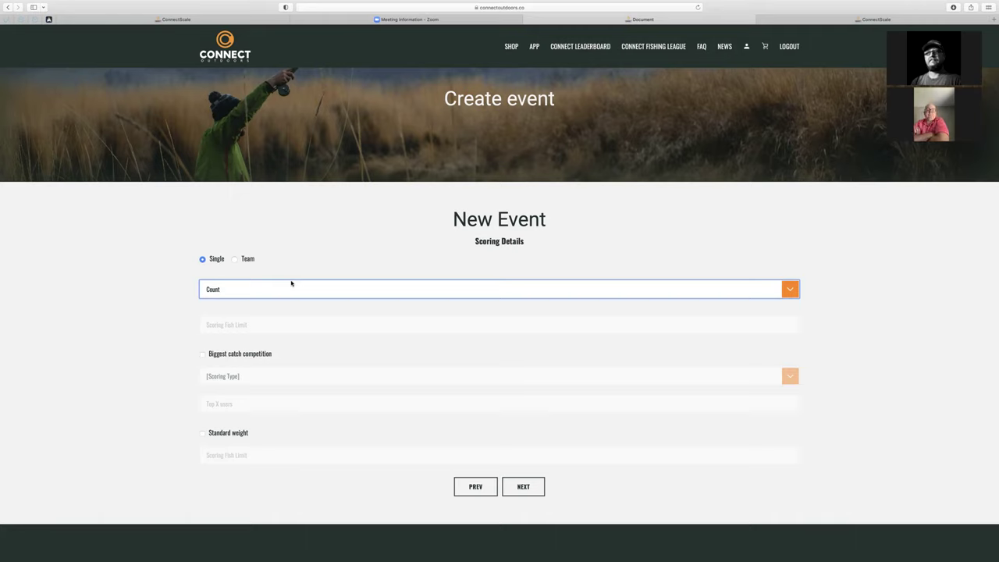
Step: Switch the scoring type between Weight and Length, ending on Weight
{"action": "left_click", "coordinate": [291, 283]}
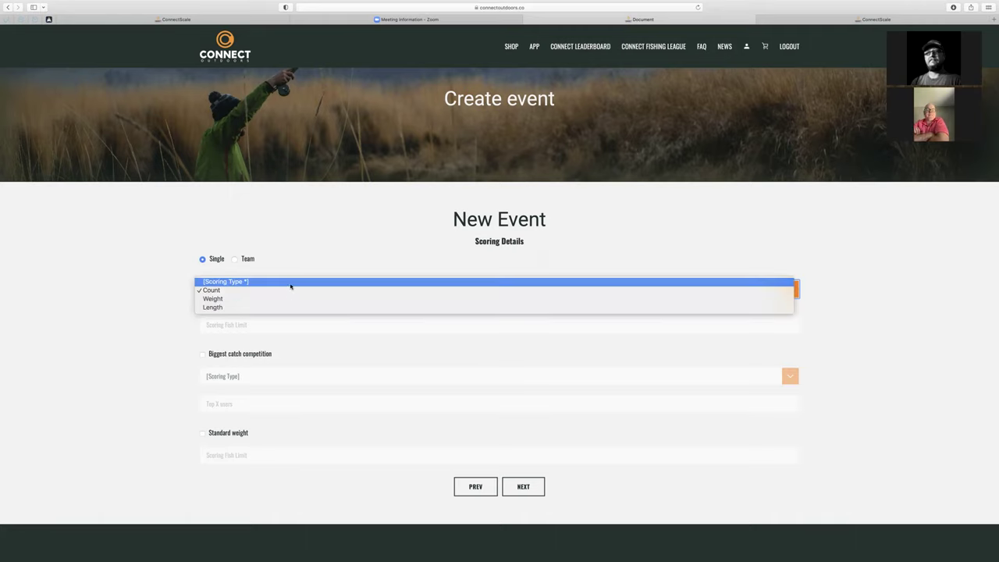
{"action": "left_click", "coordinate": [284, 298]}
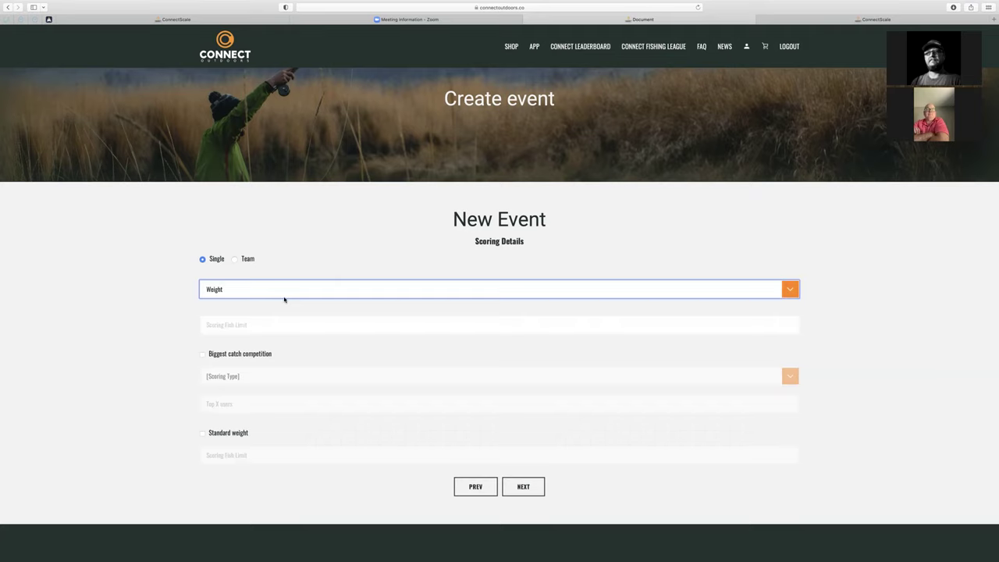
{"action": "left_click", "coordinate": [285, 290]}
{"action": "left_click", "coordinate": [281, 300]}
{"action": "left_click", "coordinate": [281, 306]}
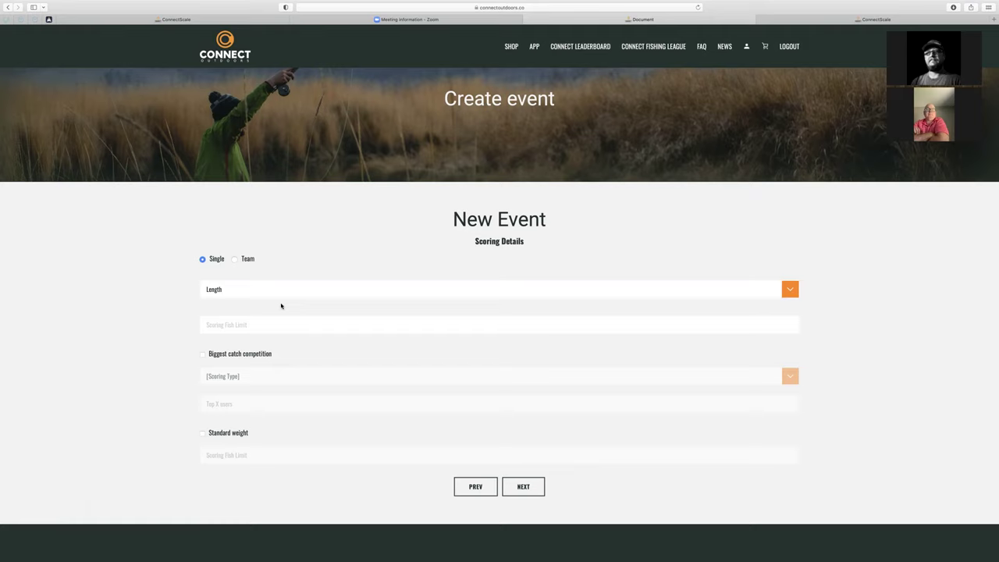
{"action": "left_click", "coordinate": [267, 320]}
{"action": "left_click", "coordinate": [265, 290]}
{"action": "left_click", "coordinate": [253, 282]}
{"action": "left_click", "coordinate": [247, 289]}
{"action": "left_click", "coordinate": [236, 299]}
{"action": "left_click", "coordinate": [239, 293]}
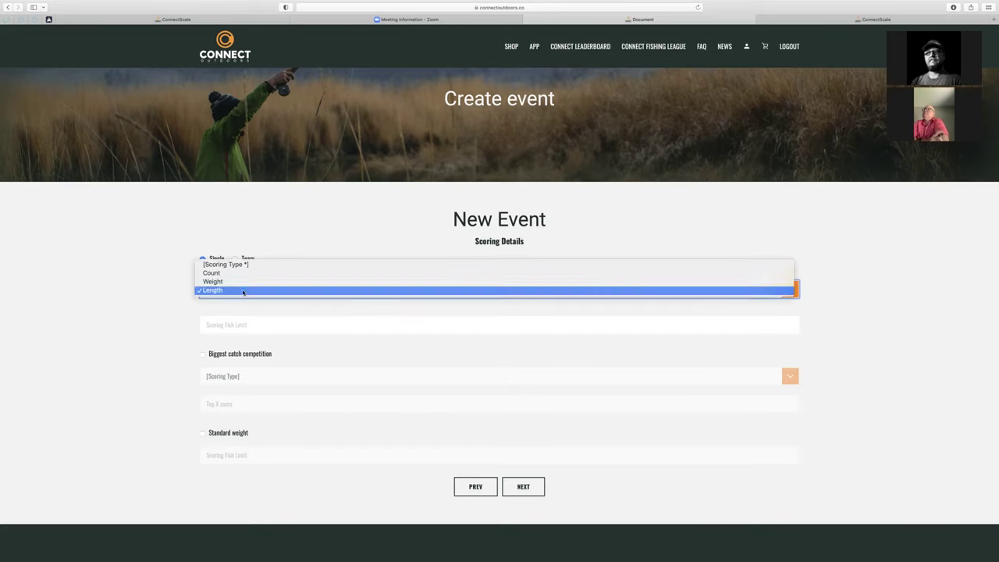
{"action": "left_click", "coordinate": [245, 282]}
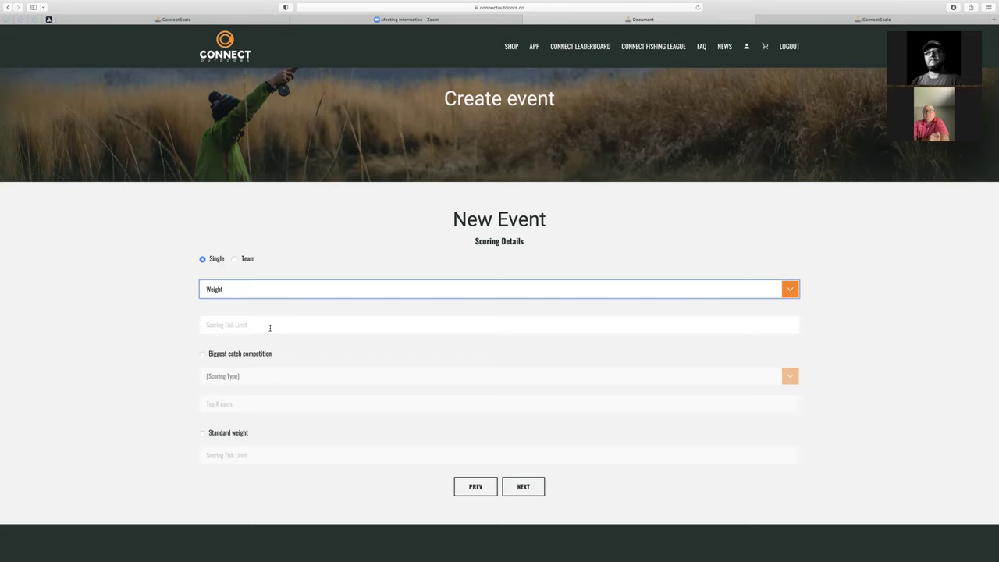
Step: Keep Weight as the scoring type and leave the scoring fish limit blank
{"action": "left_click", "coordinate": [270, 328]}
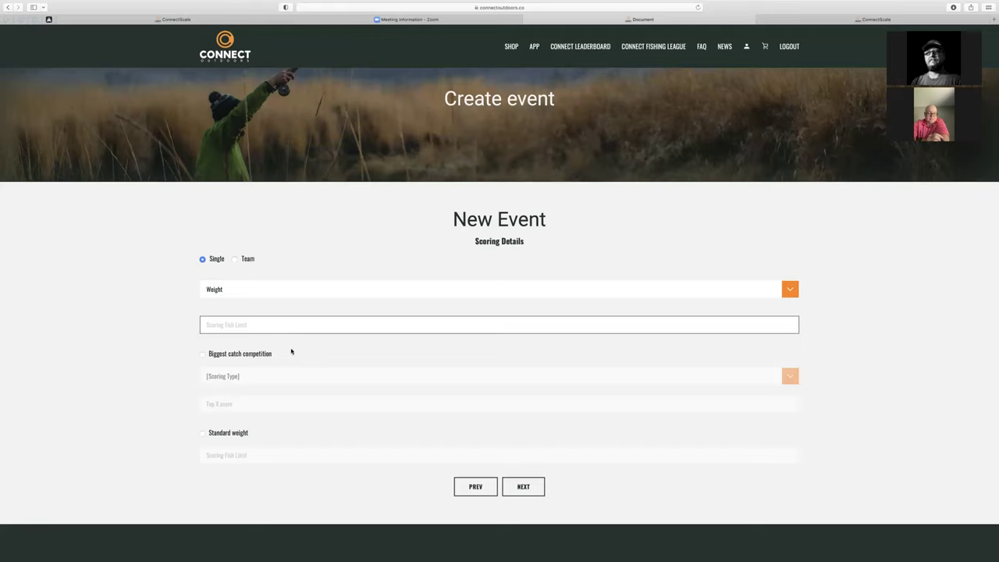
{"action": "left_click", "coordinate": [279, 290]}
{"action": "left_click", "coordinate": [274, 289]}
{"action": "left_click", "coordinate": [260, 326]}
{"action": "left_click", "coordinate": [283, 344]}
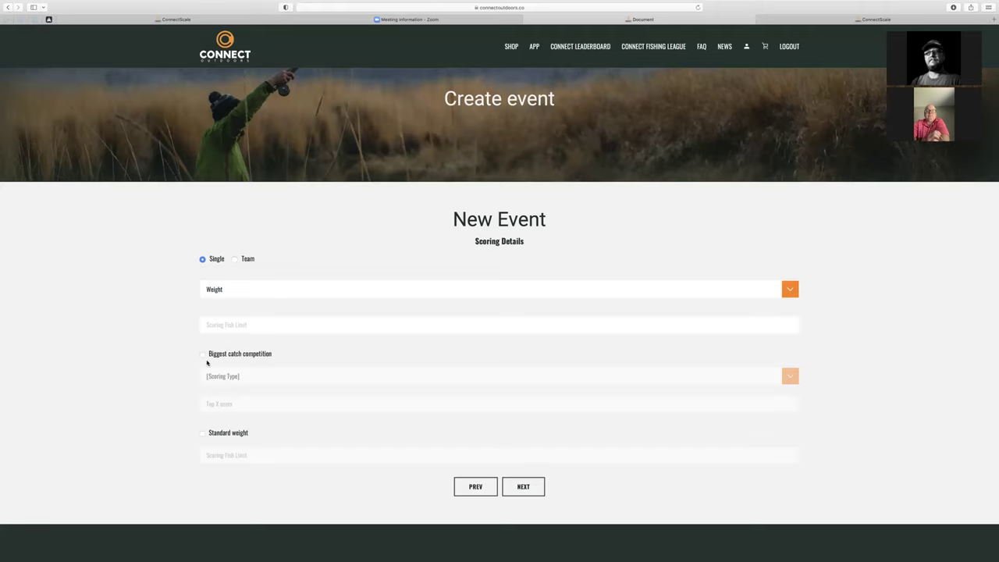
Step: Enable a Weight-scored biggest-catch competition for the top 5 anglers, then go to registration and payment
{"action": "left_click", "coordinate": [201, 355]}
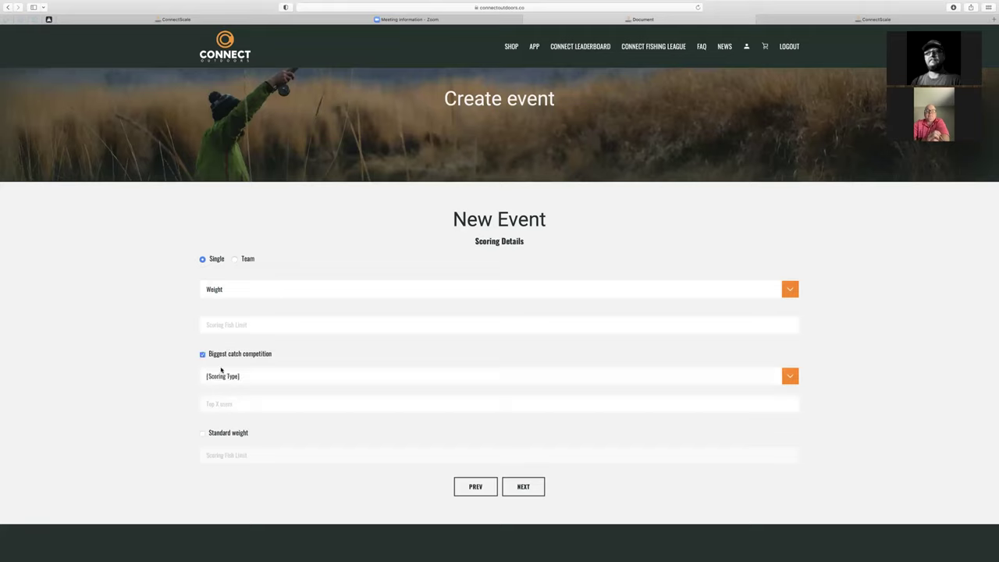
{"action": "left_click", "coordinate": [300, 383]}
{"action": "left_click", "coordinate": [277, 388]}
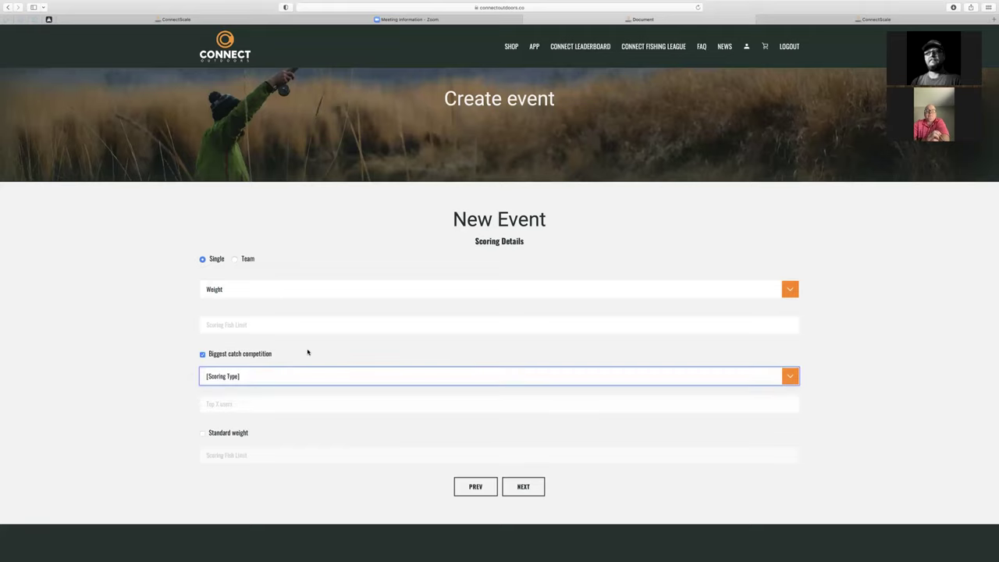
{"action": "left_click", "coordinate": [270, 401]}
{"action": "type", "text": "5"}
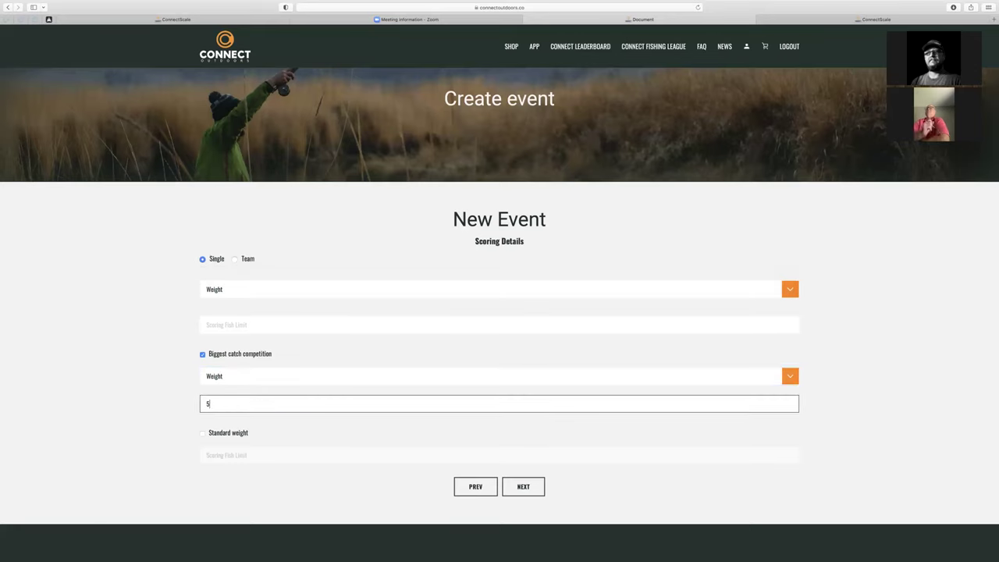
{"action": "left_click", "coordinate": [187, 390]}
{"action": "scroll", "coordinate": [227, 426], "scroll_direction": "down", "scroll_amount": 1}
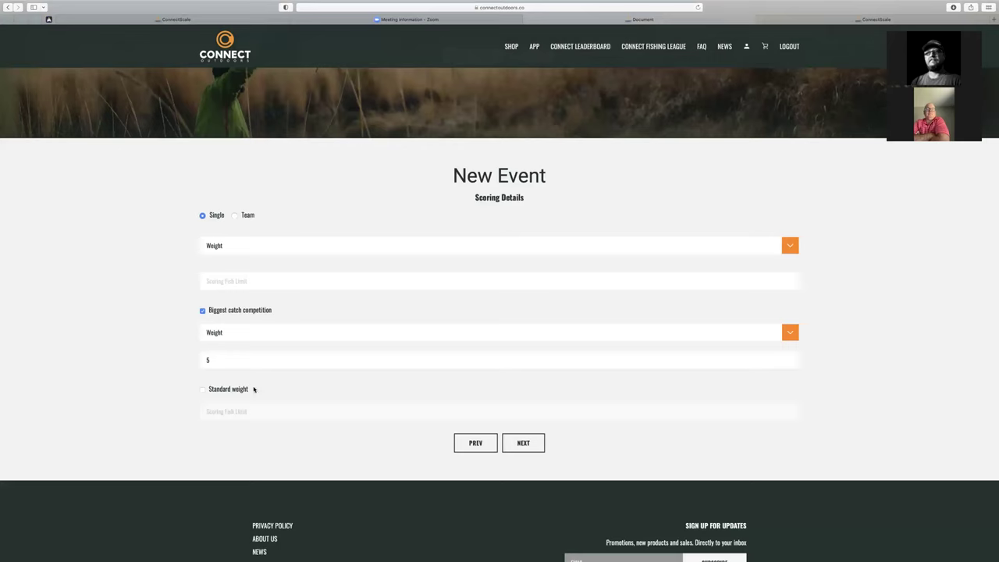
{"action": "left_click", "coordinate": [529, 441]}
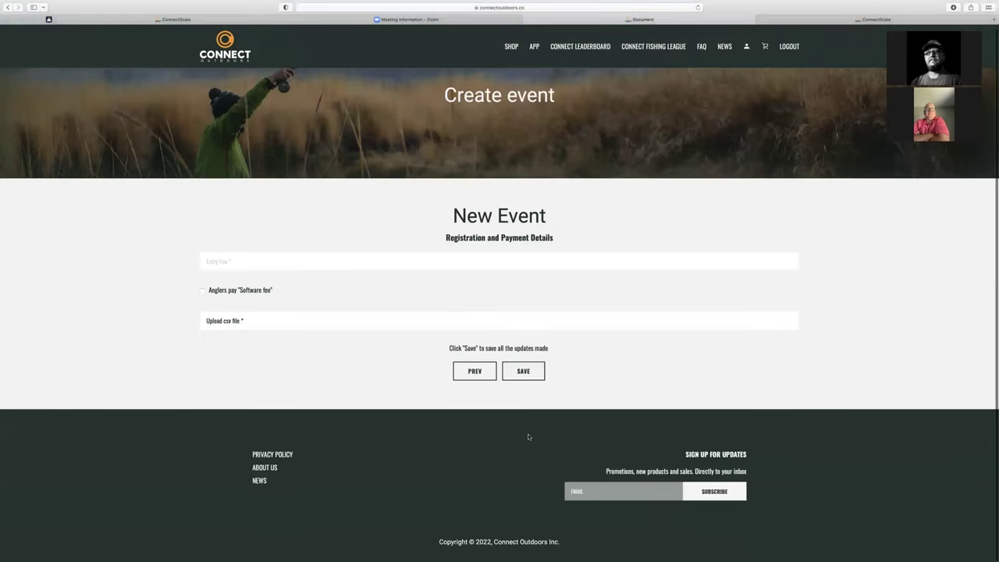
Step: Enter 0 as the event's entry fee
{"action": "left_click", "coordinate": [296, 262]}
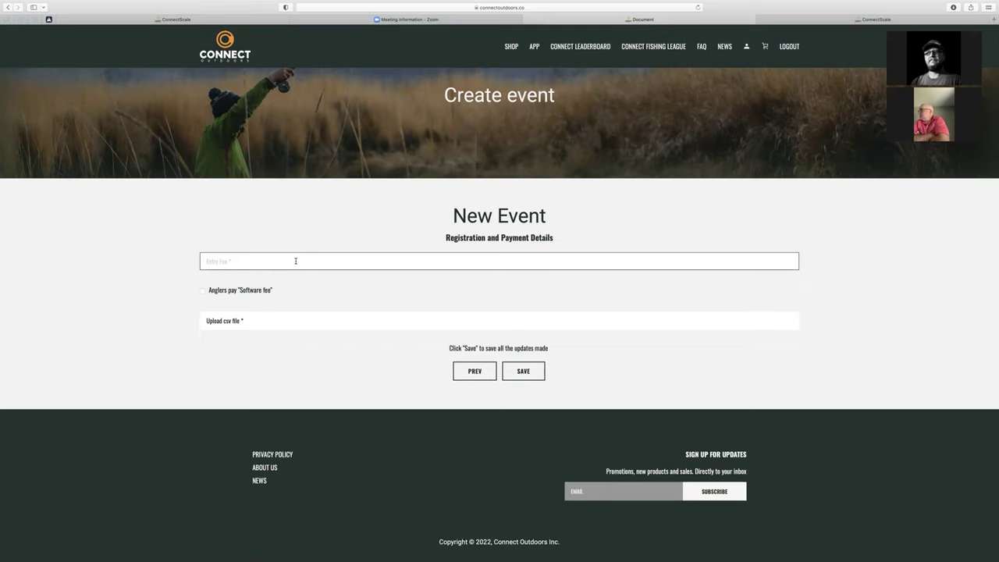
{"action": "type", "text": "0"}
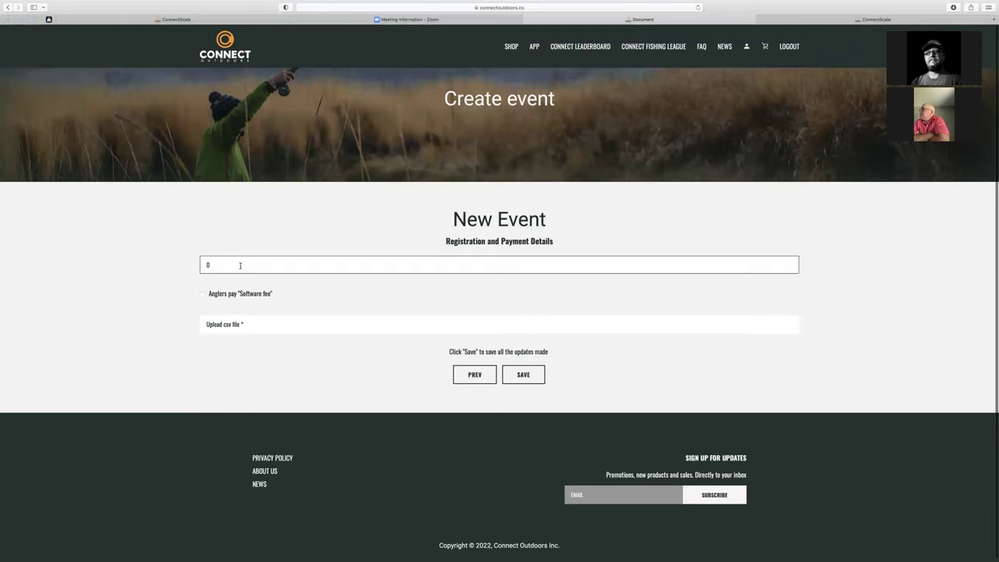
{"action": "key", "text": "BackSpace"}
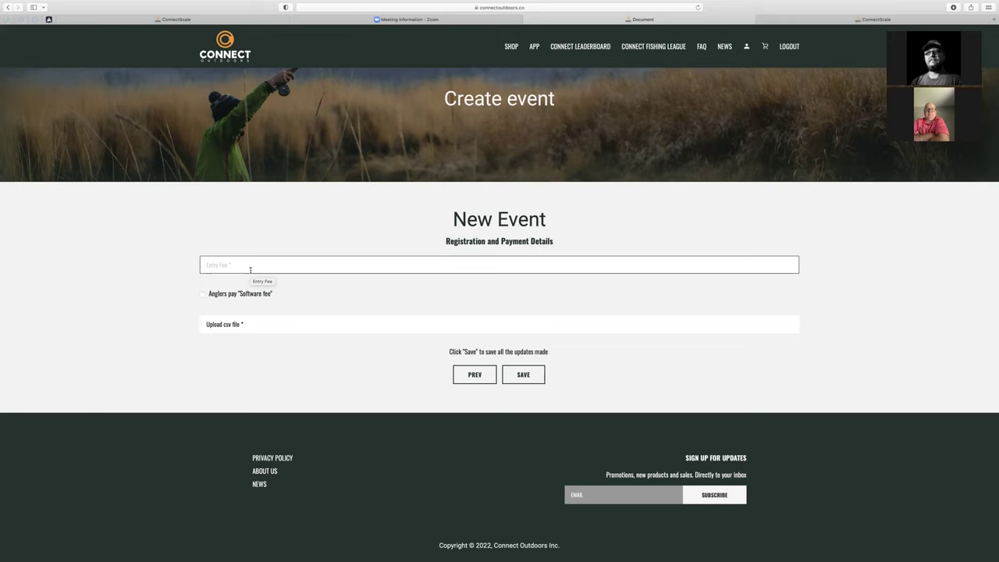
{"action": "type", "text": "0"}
{"action": "left_click", "coordinate": [285, 283]}
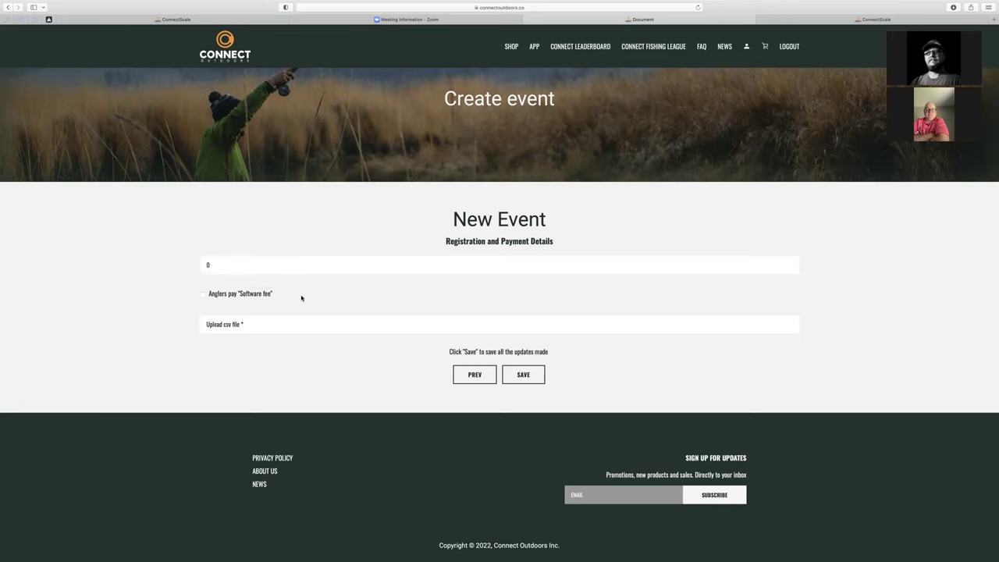
Step: Attempt to save, dismiss the missing-CSV warning, cancel the file picker, and go back a step
{"action": "left_click", "coordinate": [524, 376]}
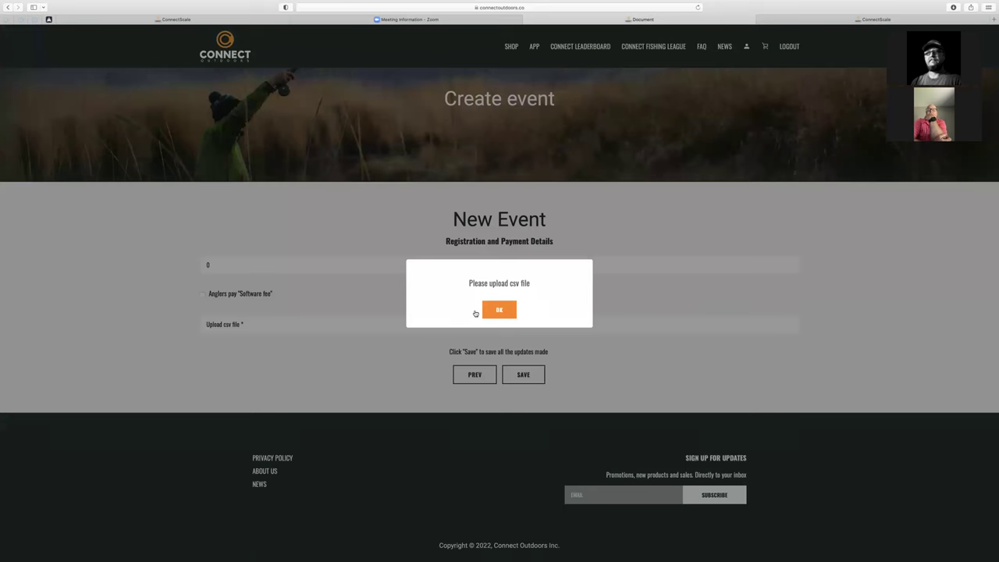
{"action": "left_click", "coordinate": [347, 329]}
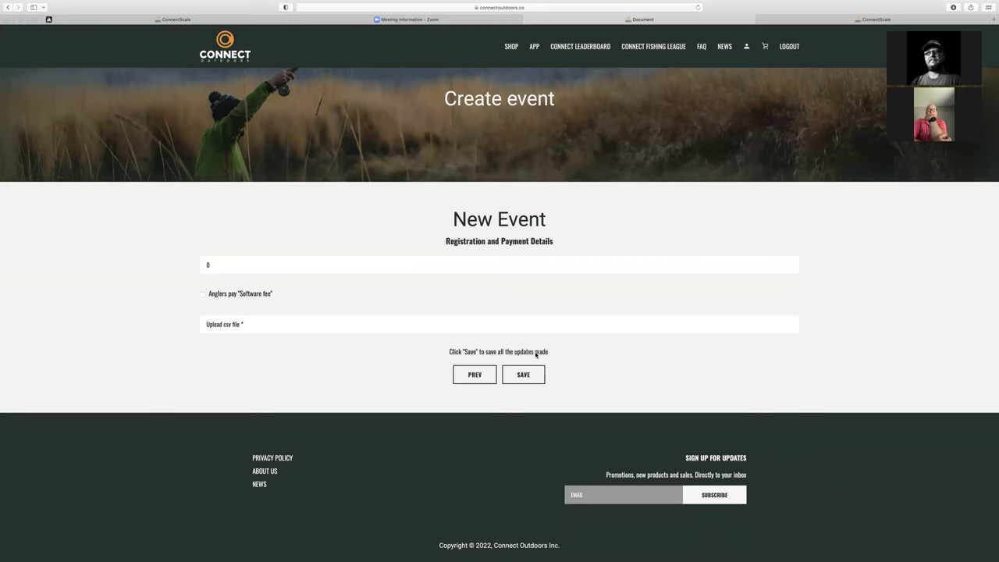
{"action": "left_click", "coordinate": [519, 333]}
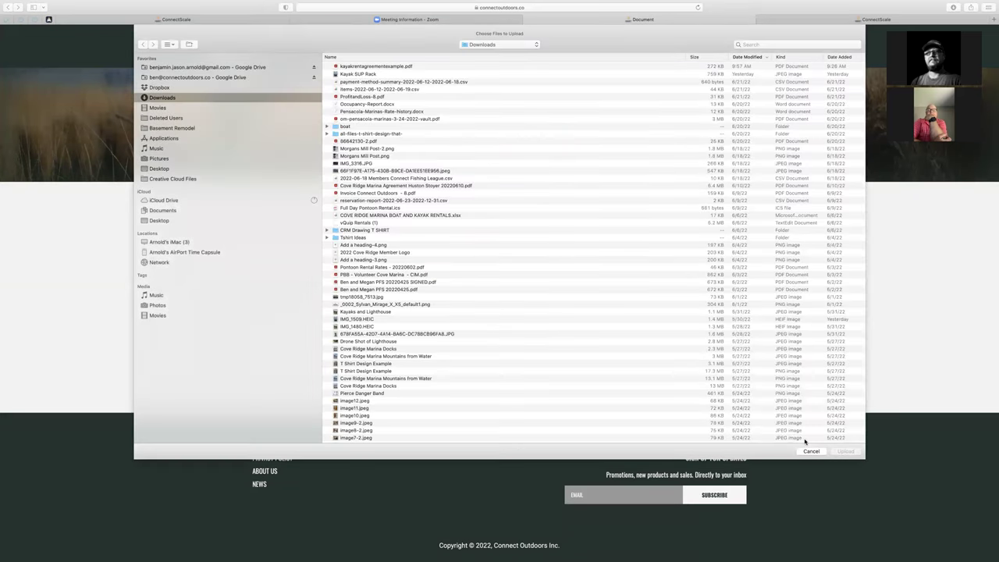
{"action": "left_click", "coordinate": [810, 451]}
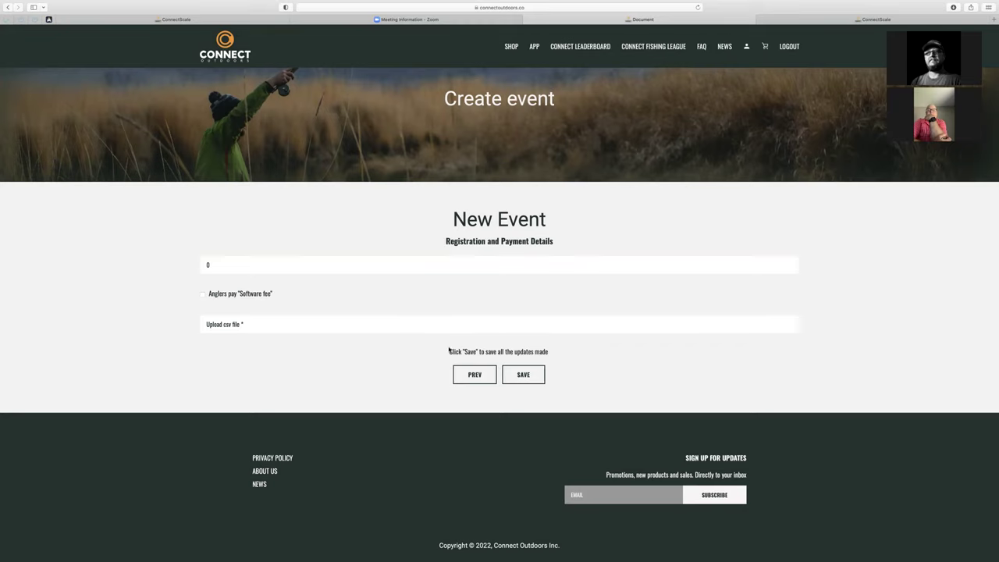
{"action": "left_click", "coordinate": [476, 375]}
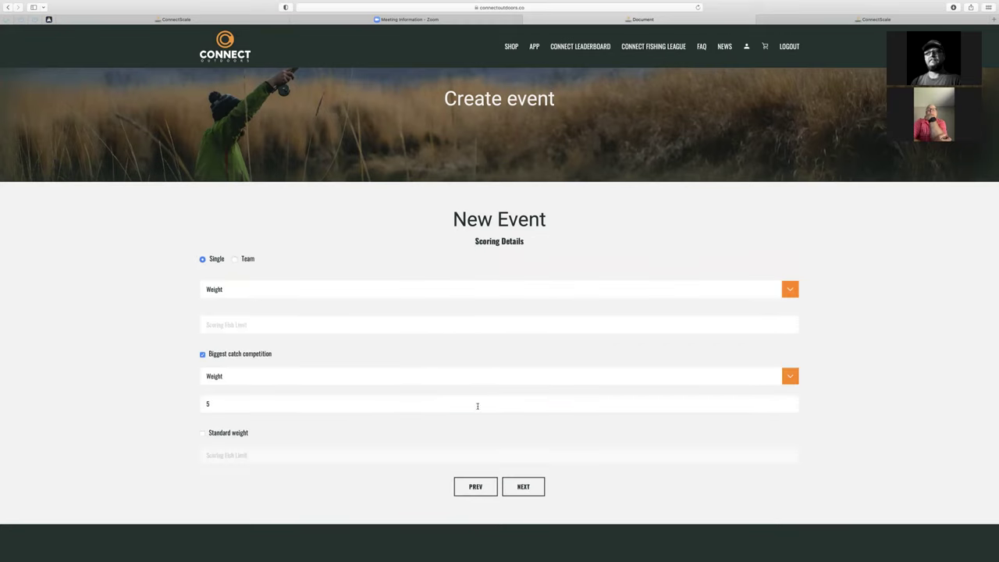
Step: Return to event details, switch the event to Public, then step forward and save the Test event
{"action": "left_click", "coordinate": [486, 488]}
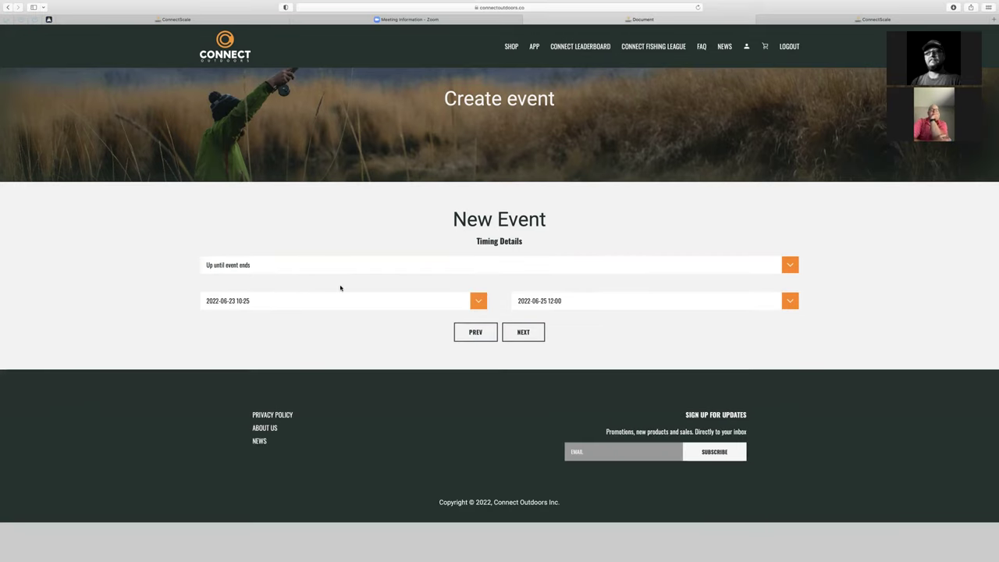
{"action": "left_click", "coordinate": [476, 334]}
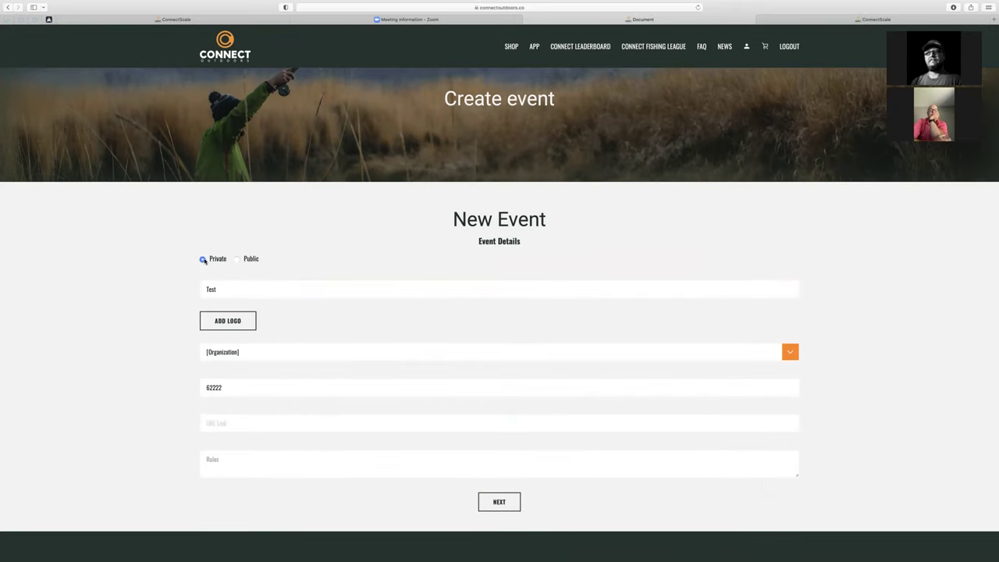
{"action": "left_click", "coordinate": [237, 261]}
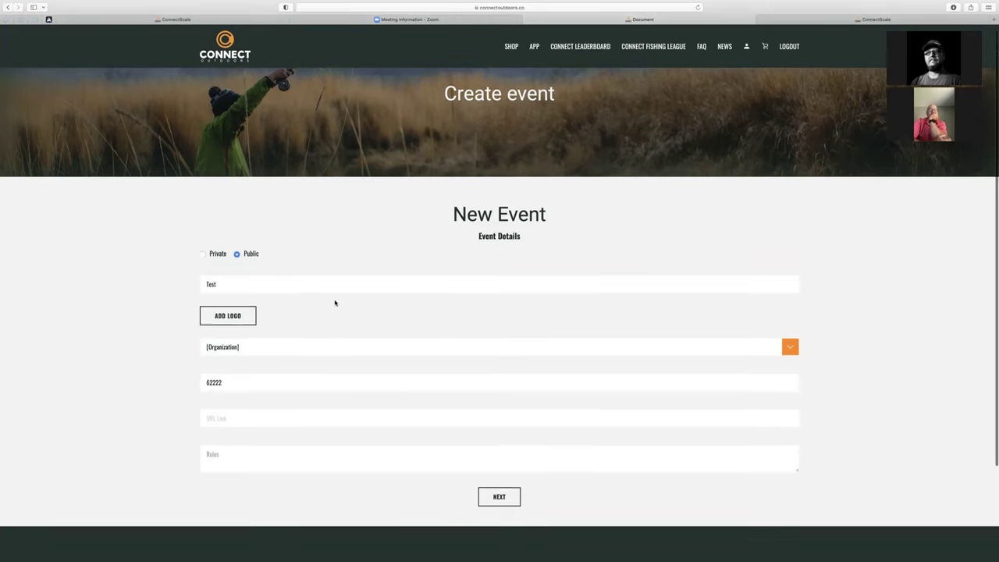
{"action": "scroll", "coordinate": [335, 302], "scroll_direction": "down", "scroll_amount": 2}
{"action": "left_click", "coordinate": [491, 457]}
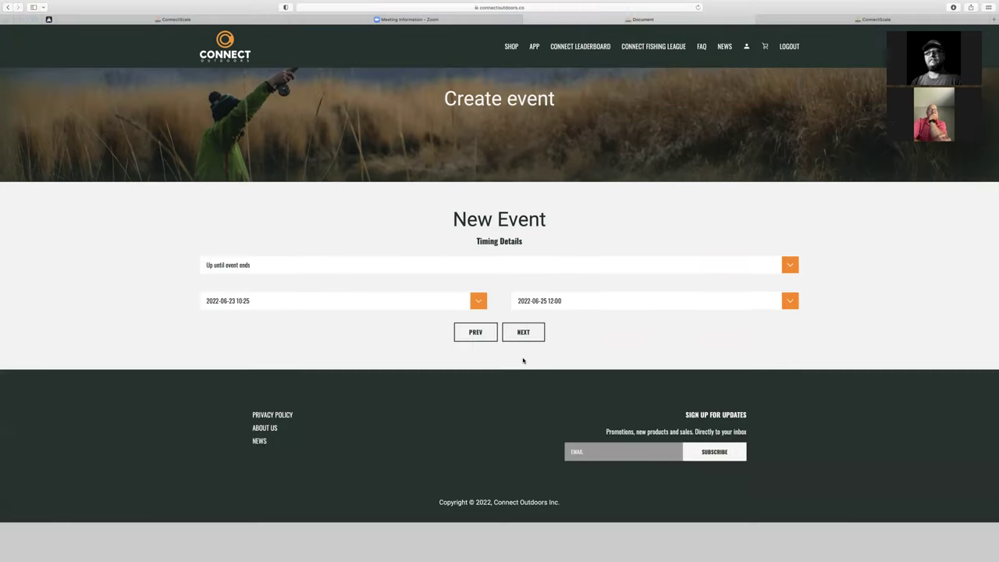
{"action": "left_click", "coordinate": [530, 334]}
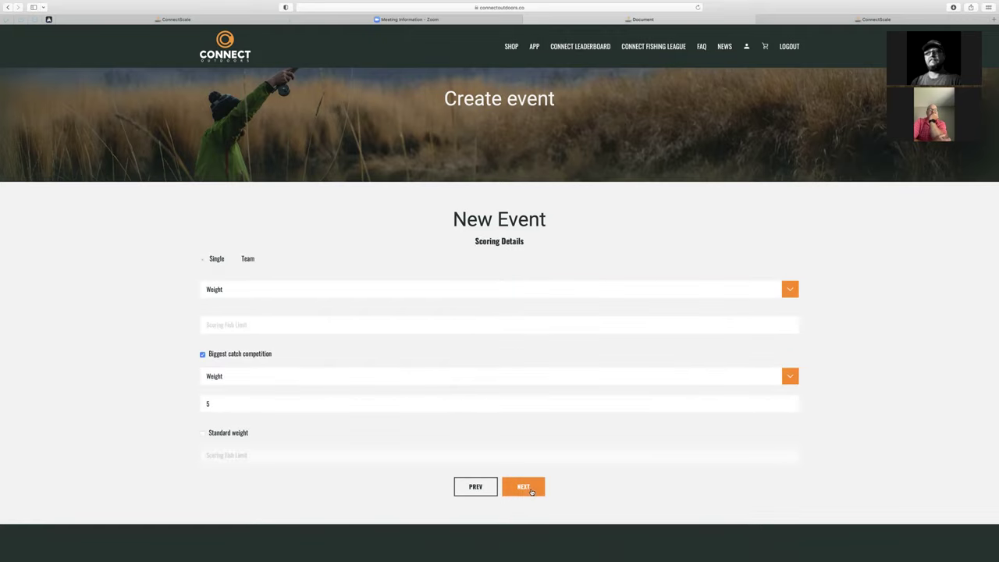
{"action": "left_click", "coordinate": [531, 490]}
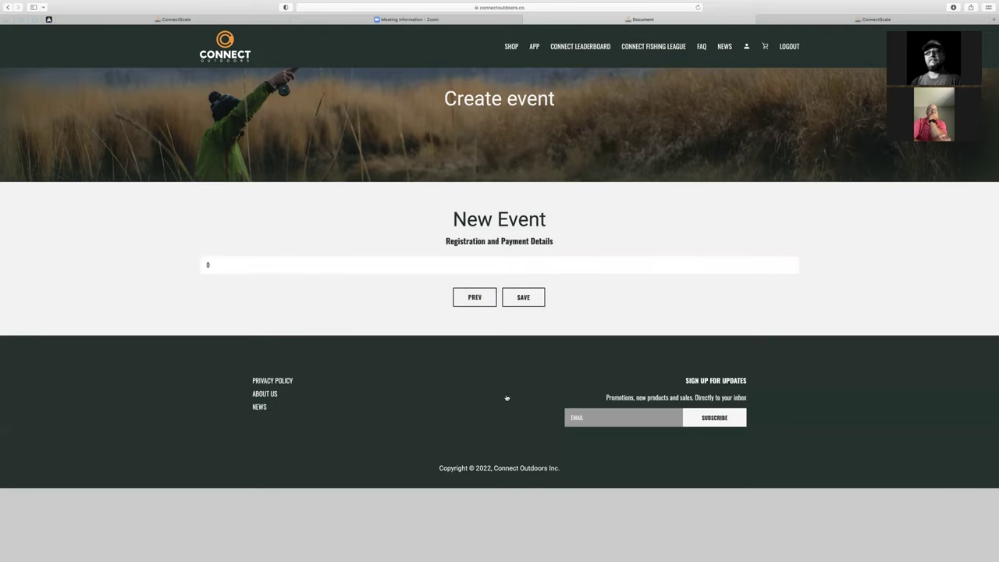
{"action": "left_click", "coordinate": [533, 301]}
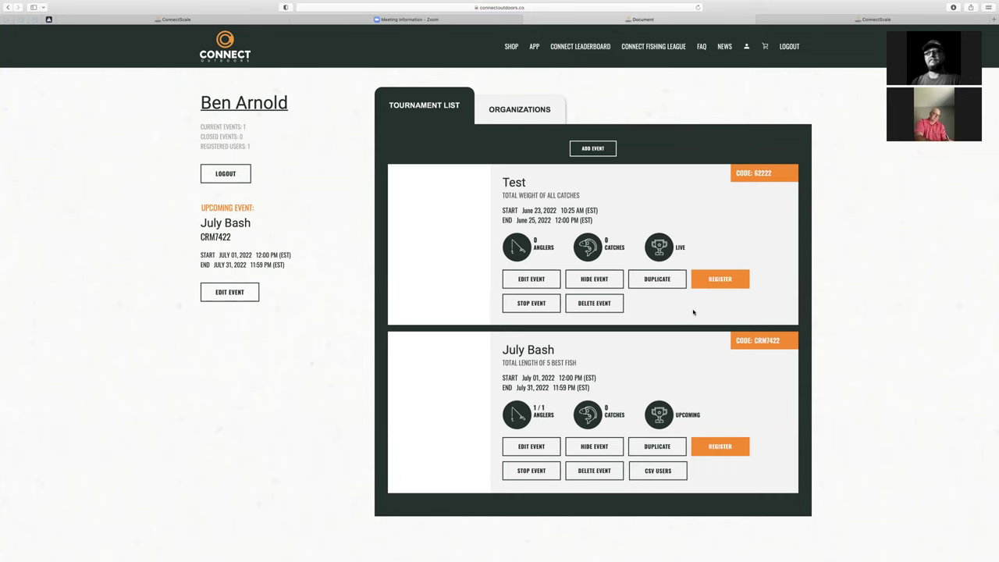
Step: Start a registration for the Test event and enter the angler's first and last name
{"action": "left_click", "coordinate": [719, 280]}
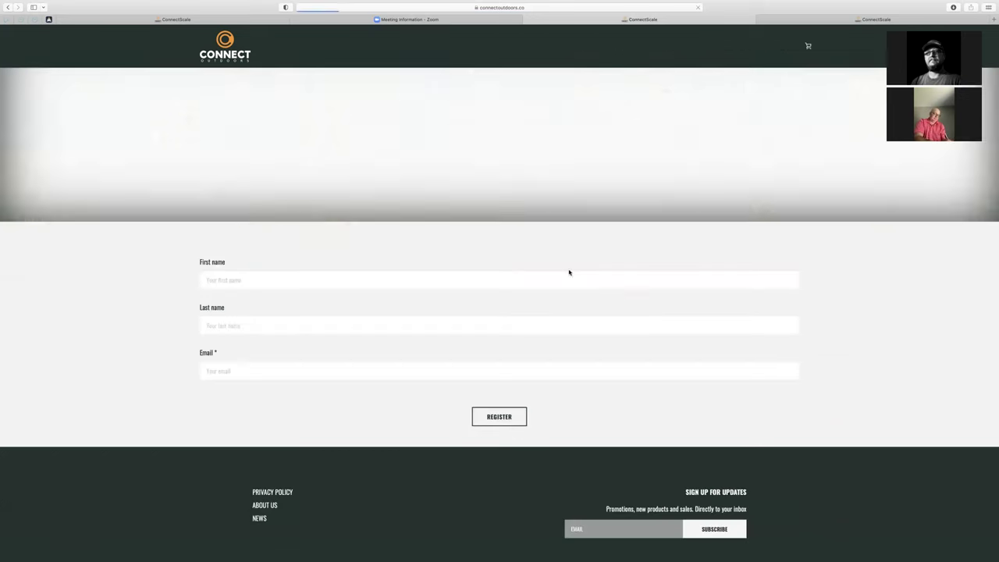
{"action": "left_click", "coordinate": [488, 275]}
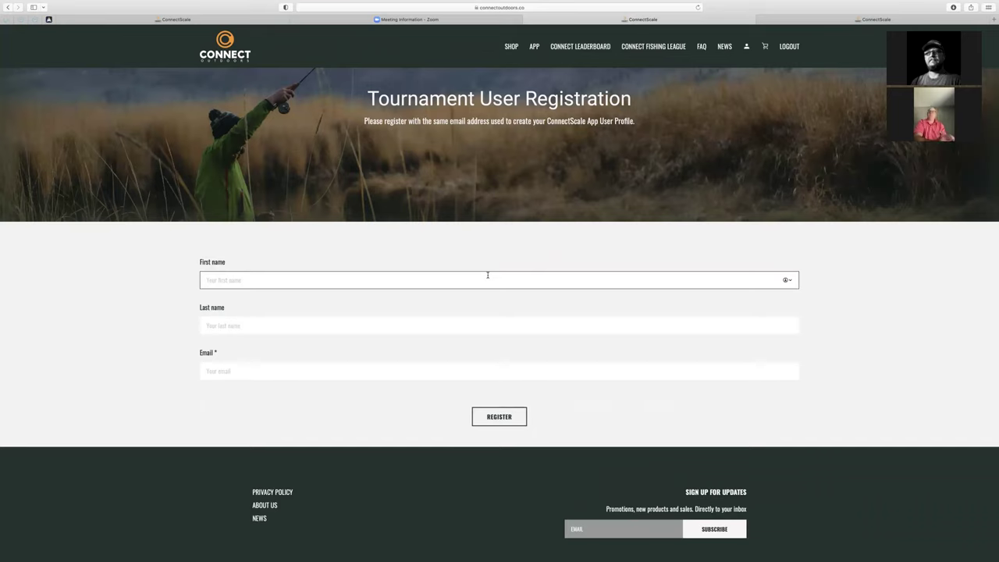
{"action": "key", "text": "Tab"}
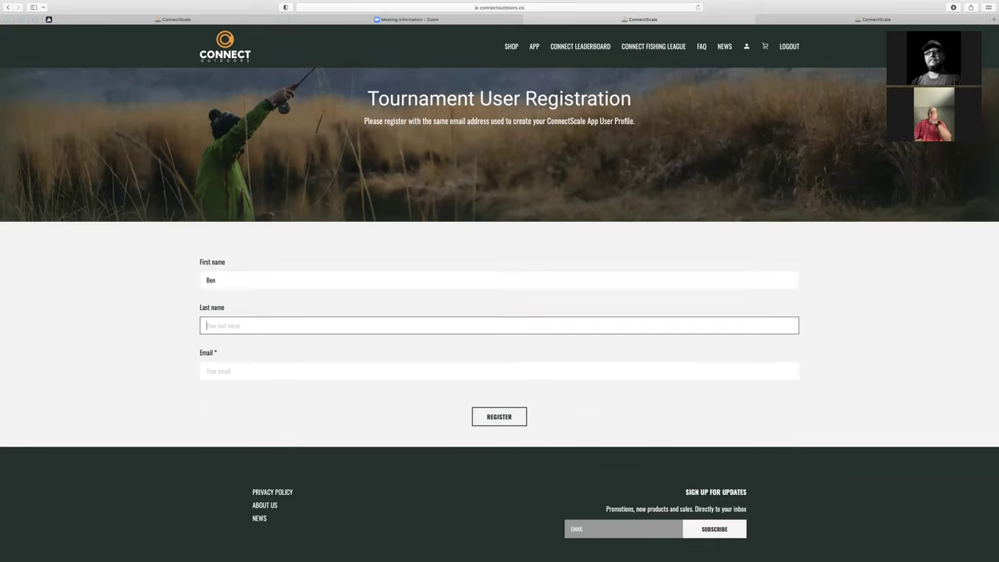
Step: Fill in the angler's e-mail address, correcting typos, and submit the registration
{"action": "key", "text": "Tab"}
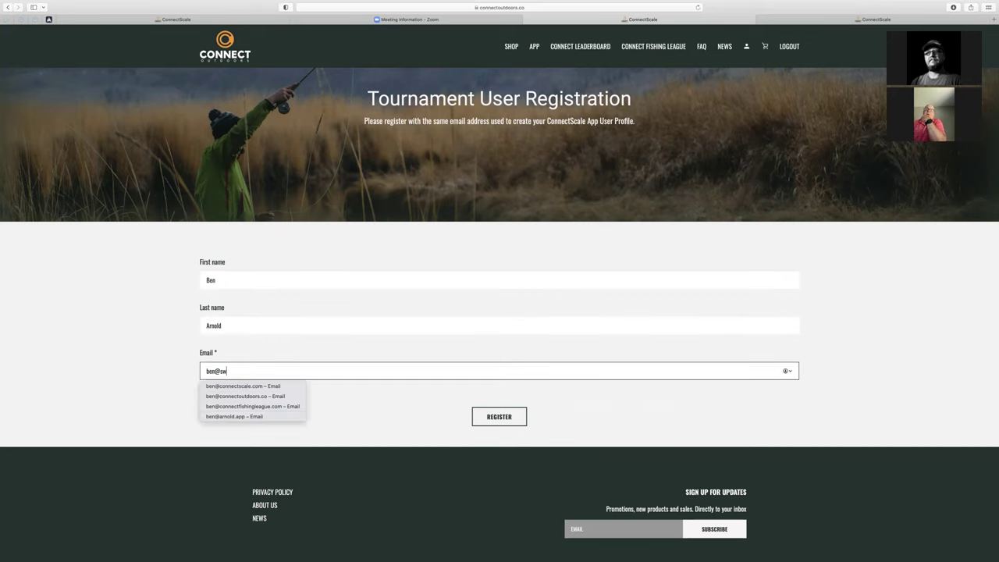
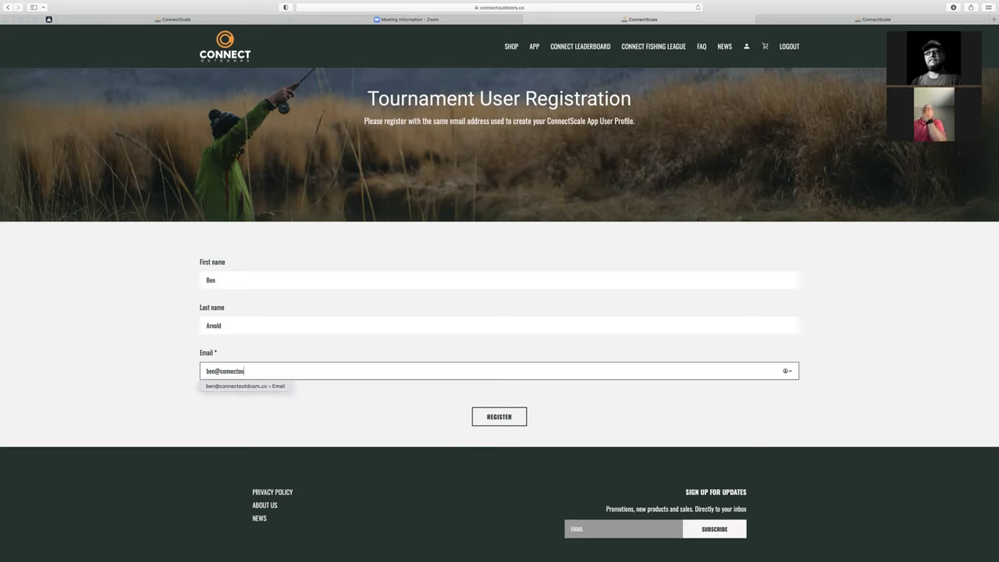
{"action": "left_click", "coordinate": [397, 395]}
{"action": "left_click", "coordinate": [498, 417]}
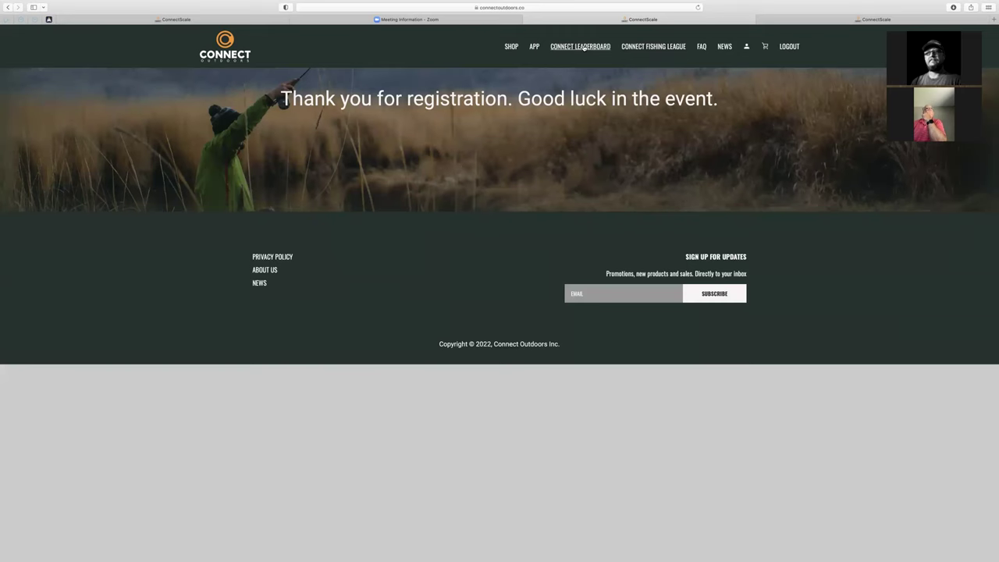
Step: From the Connect Leaderboard's Tournament List, open the Test event's registration form
{"action": "left_click", "coordinate": [583, 46]}
{"action": "scroll", "coordinate": [572, 242], "scroll_direction": "down", "scroll_amount": 10}
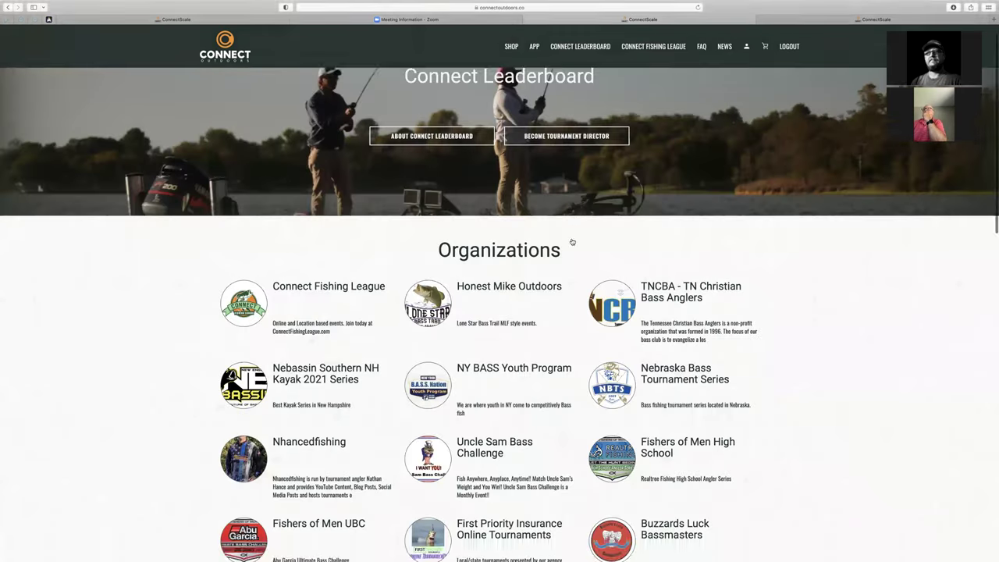
{"action": "scroll", "coordinate": [538, 195], "scroll_direction": "down", "scroll_amount": 5}
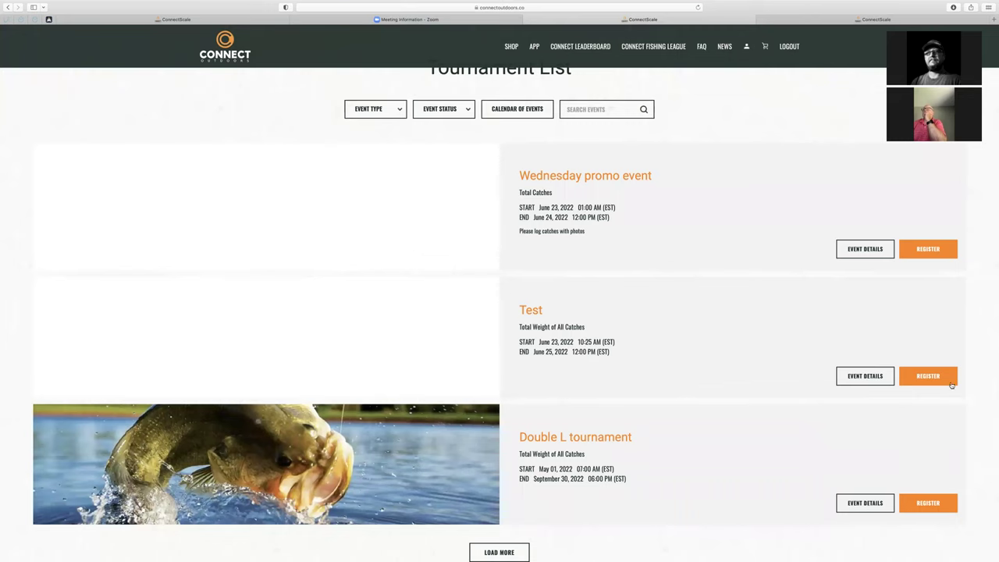
{"action": "left_click", "coordinate": [929, 377]}
{"action": "left_click", "coordinate": [257, 277]}
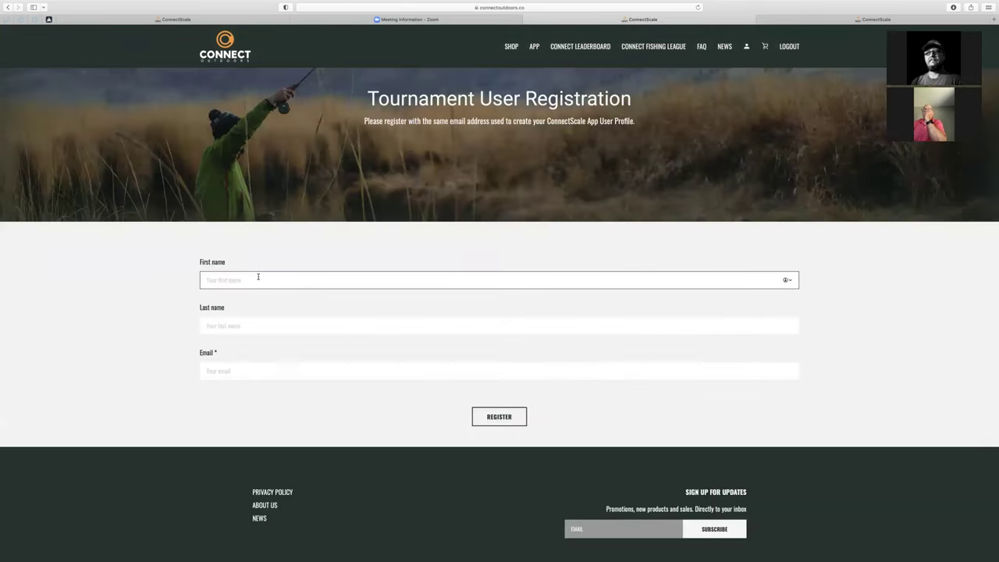
Step: Register as first name 'Test', last name 'Event' with the organisation e-mail to reach payment
{"action": "type", "text": "Test"}
{"action": "key", "text": "Tab"}
{"action": "type", "text": "Event"}
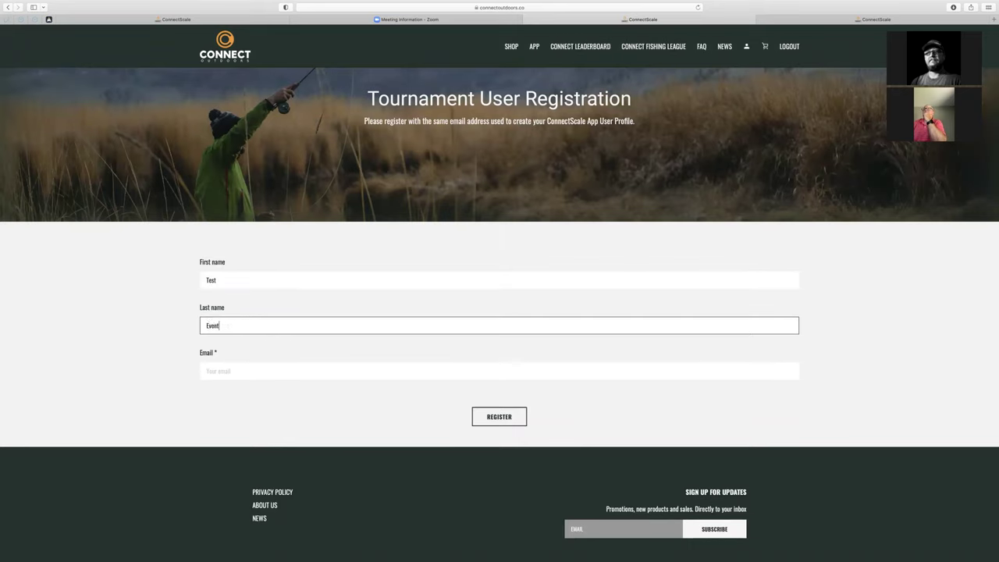
{"action": "key", "text": "Tab"}
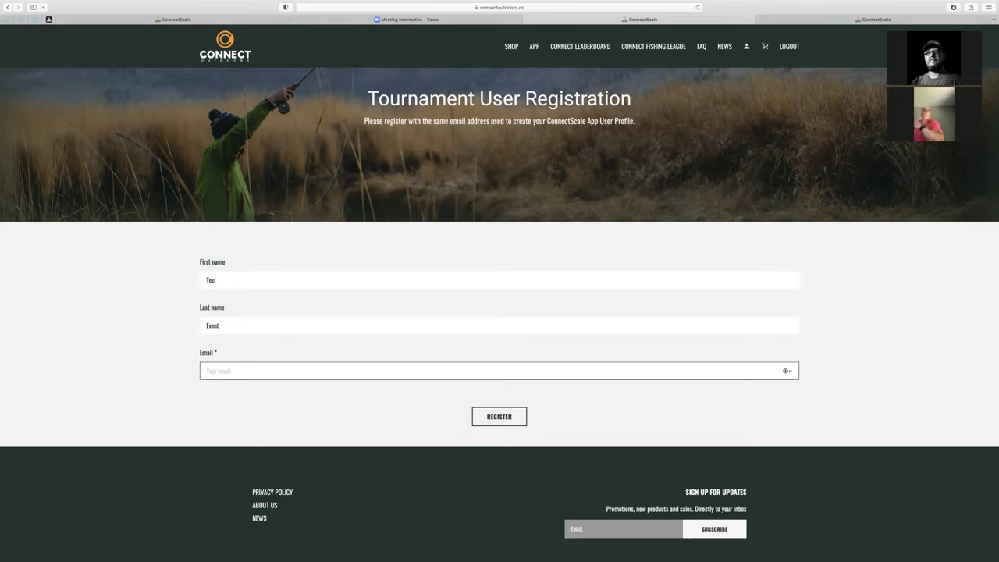
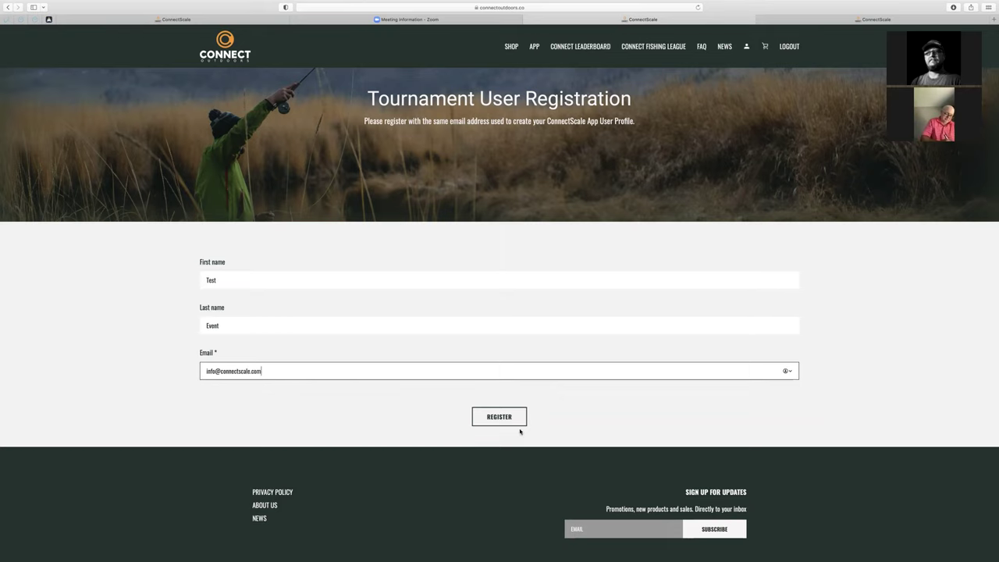
{"action": "left_click", "coordinate": [511, 422]}
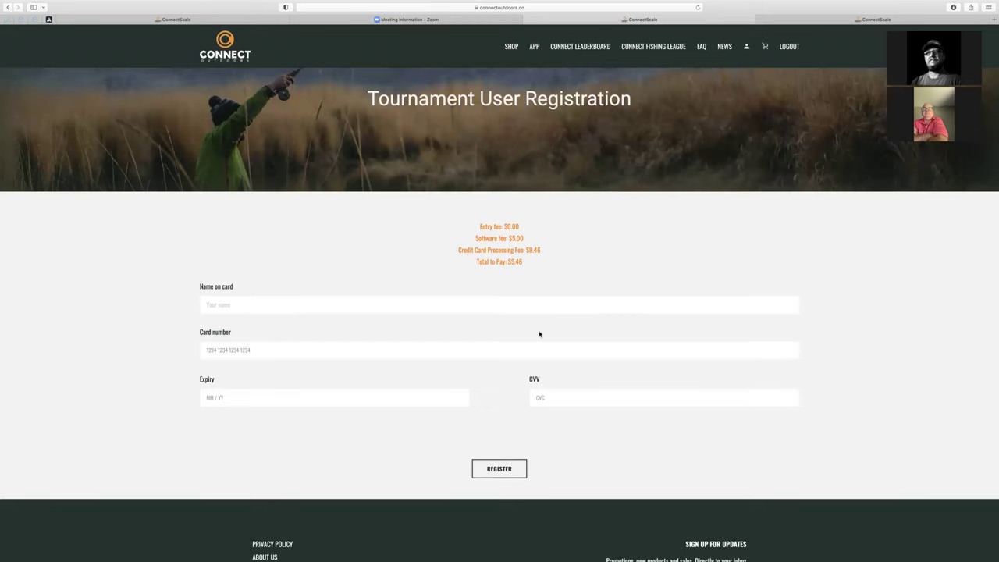
Step: Enter the name on card and a test card number in the payment form
{"action": "scroll", "coordinate": [401, 311], "scroll_direction": "down", "scroll_amount": 1}
{"action": "left_click", "coordinate": [264, 290]}
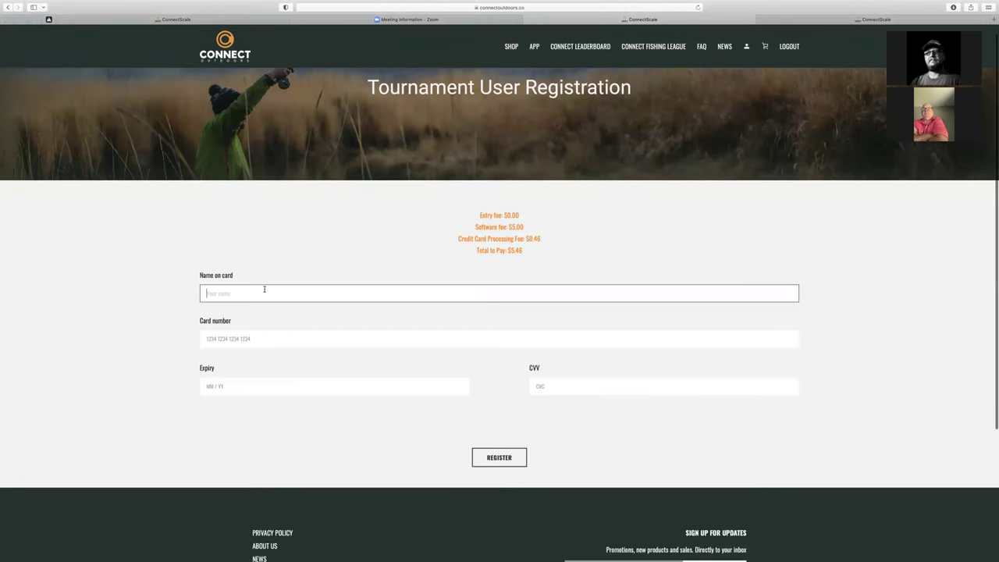
{"action": "type", "text": "Test"}
{"action": "key", "text": "Tab"}
{"action": "type", "text": "4"}
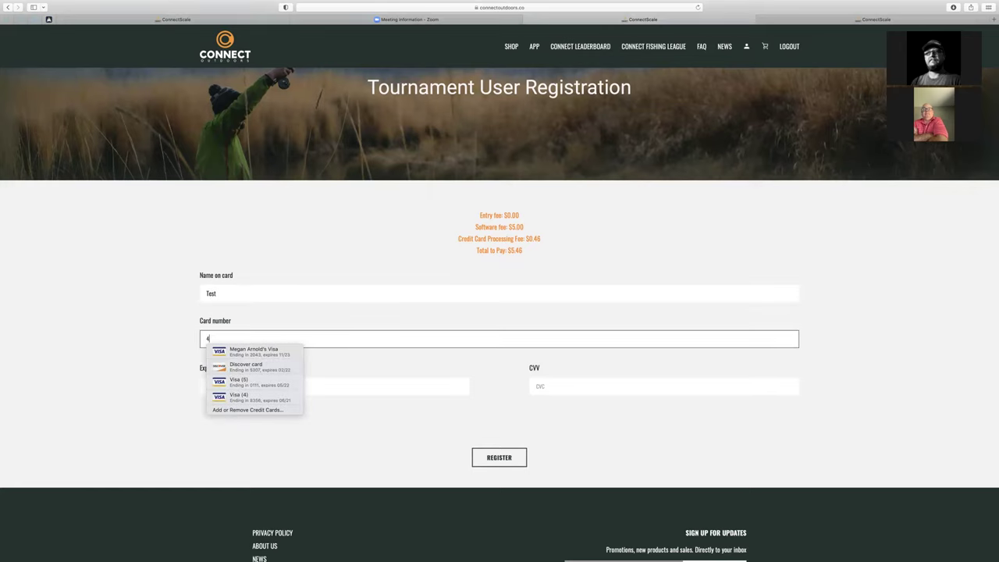
{"action": "type", "text": "24242424242424205 /"}
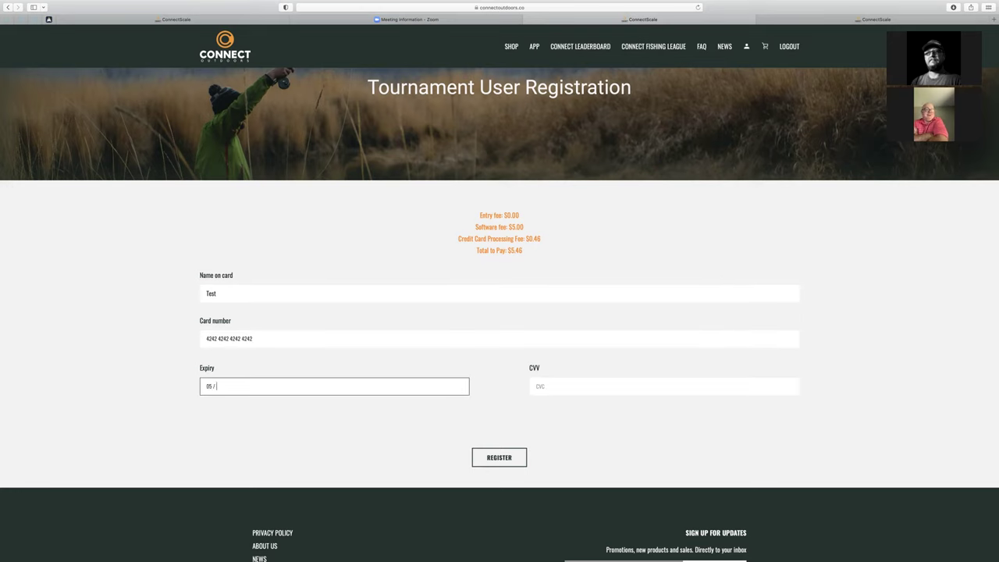
{"action": "key", "text": "Tab"}
Step: Correct the expiry date to 07/22 and submit the payment, which is declined as a test card
{"action": "left_click", "coordinate": [219, 386]}
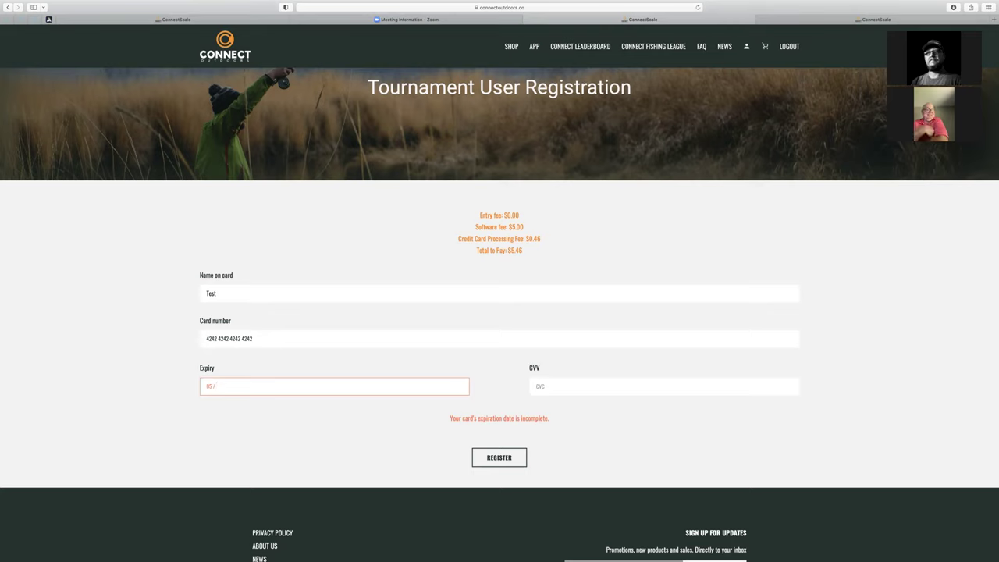
{"action": "type", "text": "1"}
{"action": "key", "text": "BackSpace"}
{"action": "type", "text": "22"}
{"action": "left_click", "coordinate": [223, 386]}
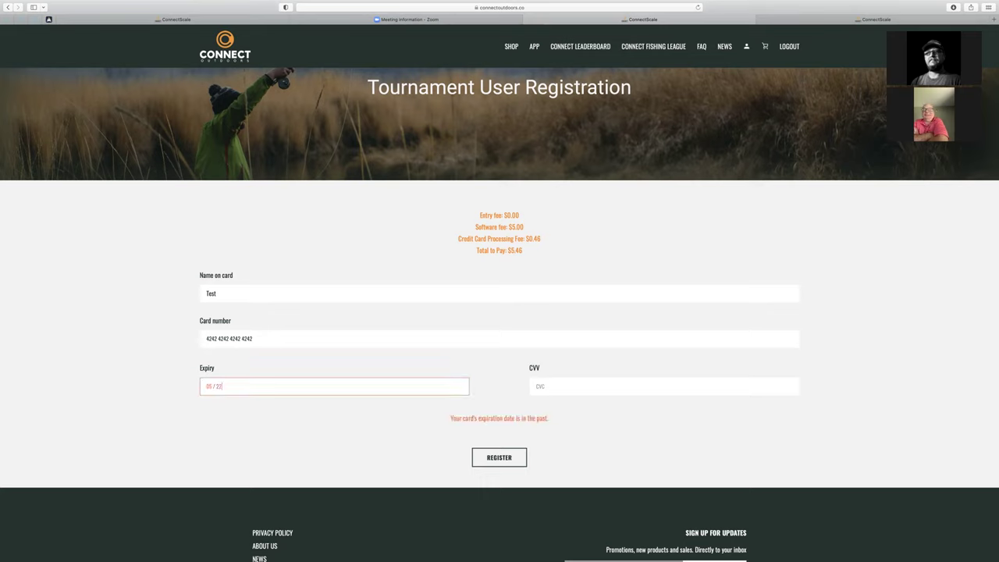
{"action": "key", "text": "BackSpace"}
{"action": "key", "text": "BackSpace"}
{"action": "key", "text": "BackSpace"}
{"action": "key", "text": "BackSpace"}
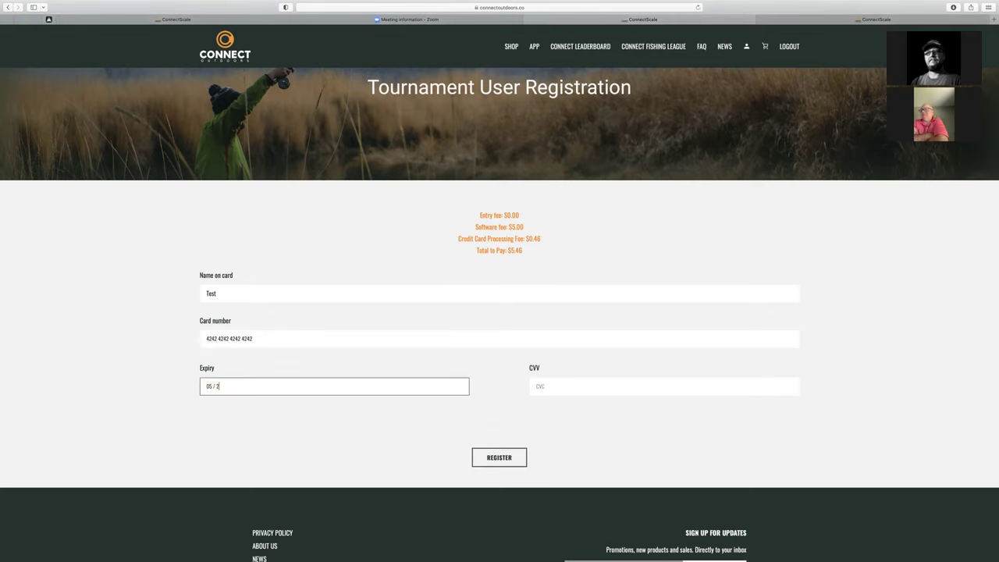
{"action": "key", "text": "BackSpace"}
{"action": "type", "text": "07123"}
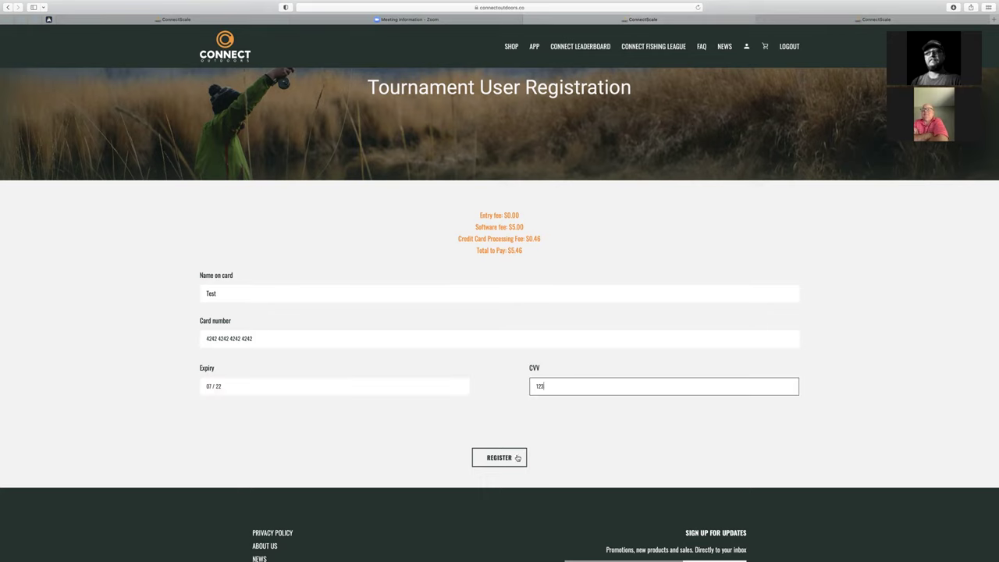
{"action": "left_click", "coordinate": [517, 458]}
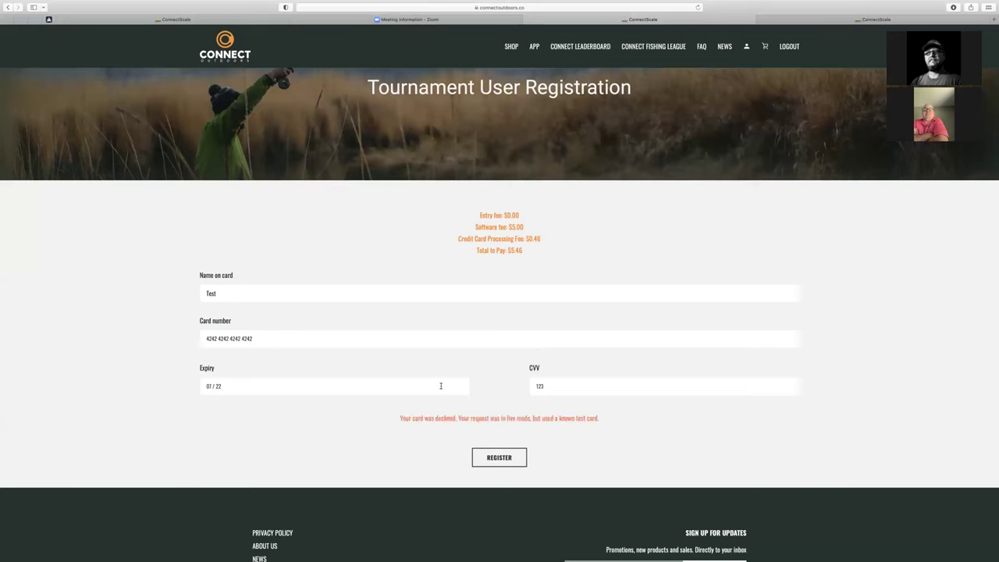
{"action": "left_click", "coordinate": [262, 340]}
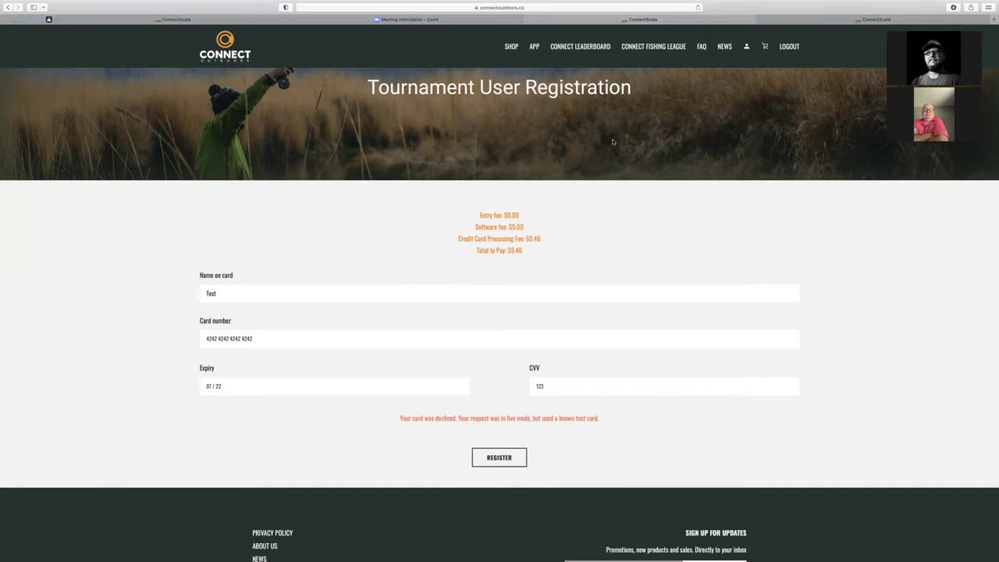
{"action": "left_click", "coordinate": [569, 50]}
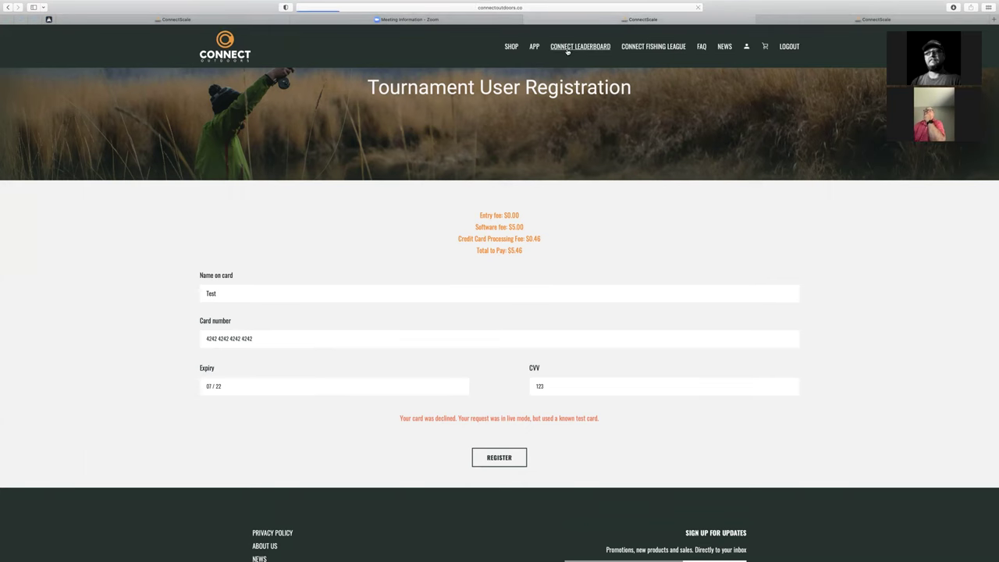
Step: Scroll through the Connect Leaderboard's Tournament List to find the Test event
{"action": "scroll", "coordinate": [520, 207], "scroll_direction": "down", "scroll_amount": 15}
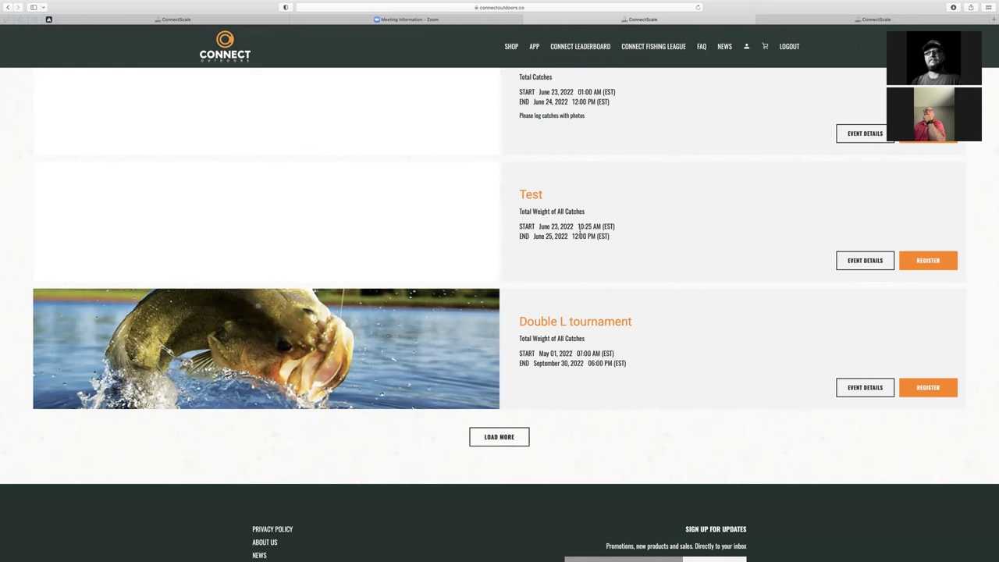
{"action": "scroll", "coordinate": [751, 267], "scroll_direction": "up", "scroll_amount": 15}
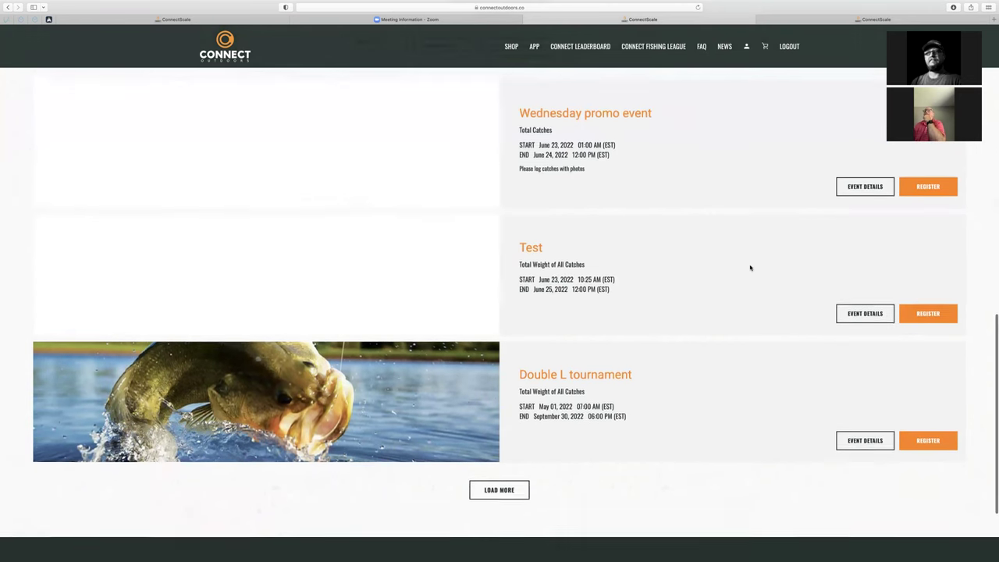
{"action": "scroll", "coordinate": [748, 269], "scroll_direction": "down", "scroll_amount": 5}
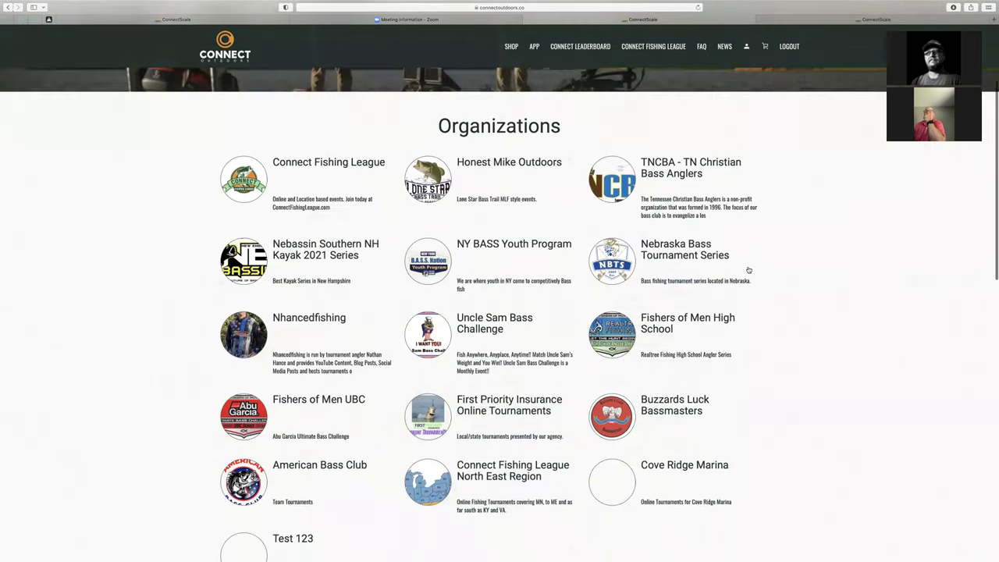
{"action": "scroll", "coordinate": [481, 187], "scroll_direction": "up", "scroll_amount": 7}
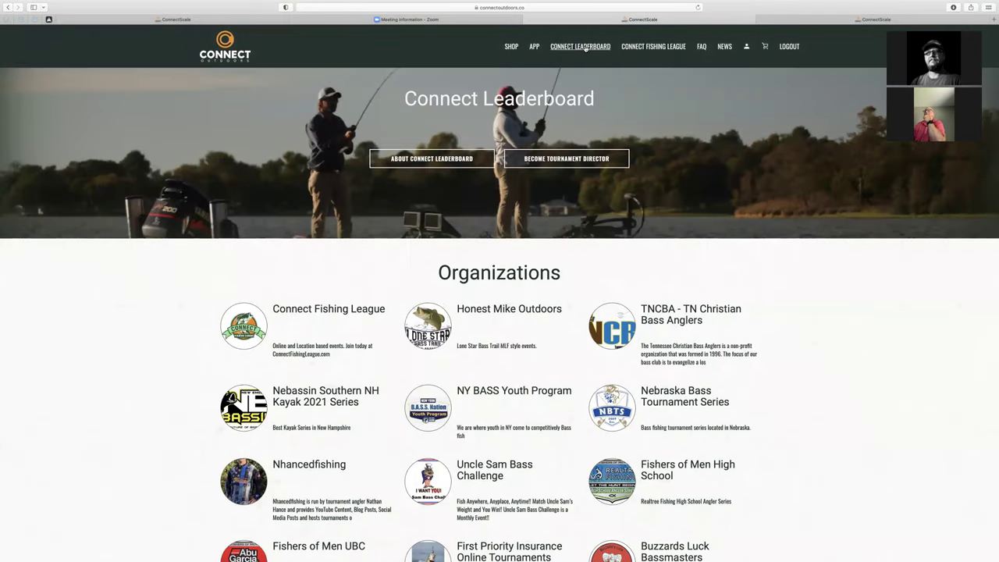
{"action": "scroll", "coordinate": [576, 178], "scroll_direction": "down", "scroll_amount": 2}
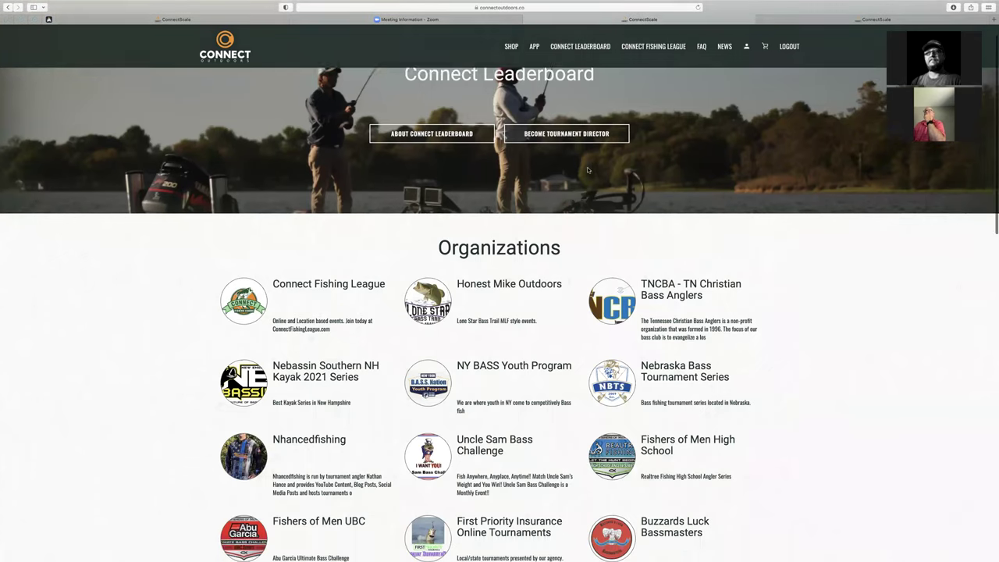
{"action": "scroll", "coordinate": [576, 178], "scroll_direction": "down", "scroll_amount": 12}
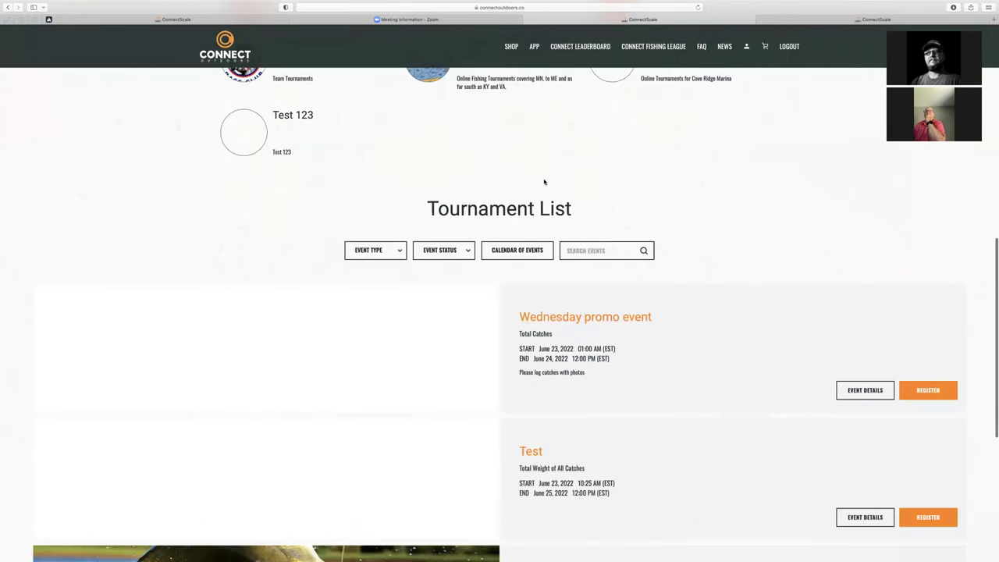
{"action": "scroll", "coordinate": [536, 187], "scroll_direction": "down", "scroll_amount": 2}
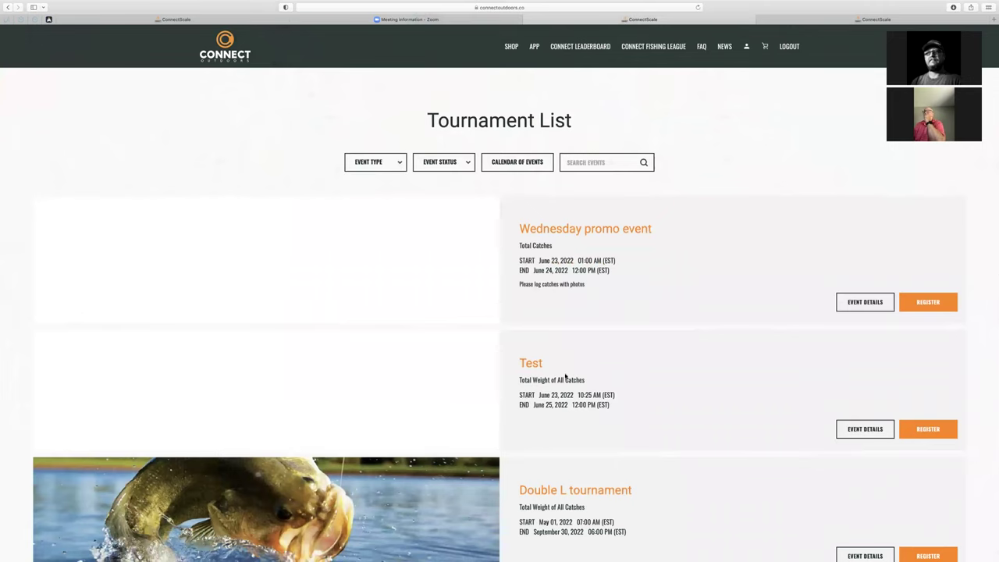
{"action": "scroll", "coordinate": [855, 401], "scroll_direction": "up", "scroll_amount": 10}
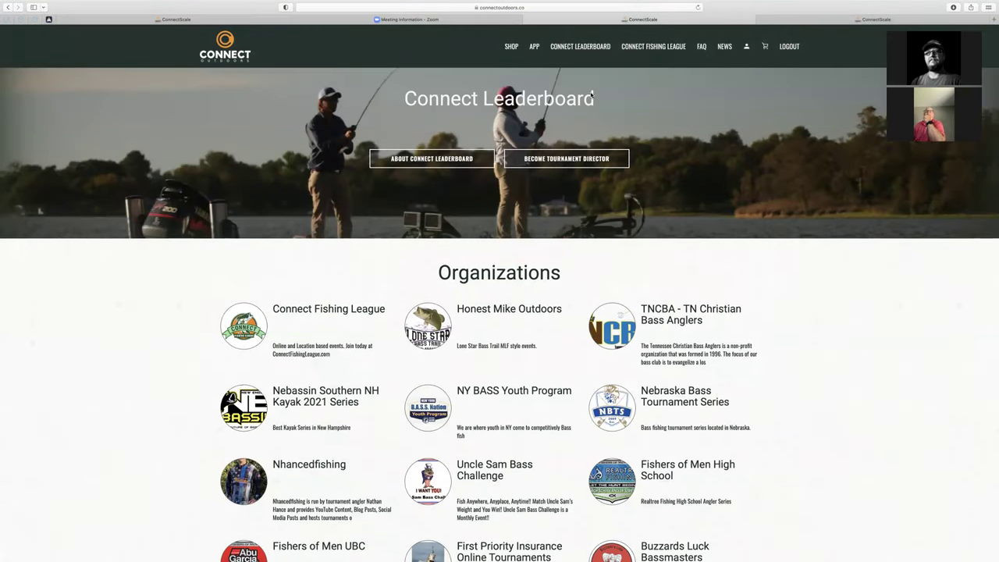
{"action": "scroll", "coordinate": [749, 266], "scroll_direction": "down", "scroll_amount": 10}
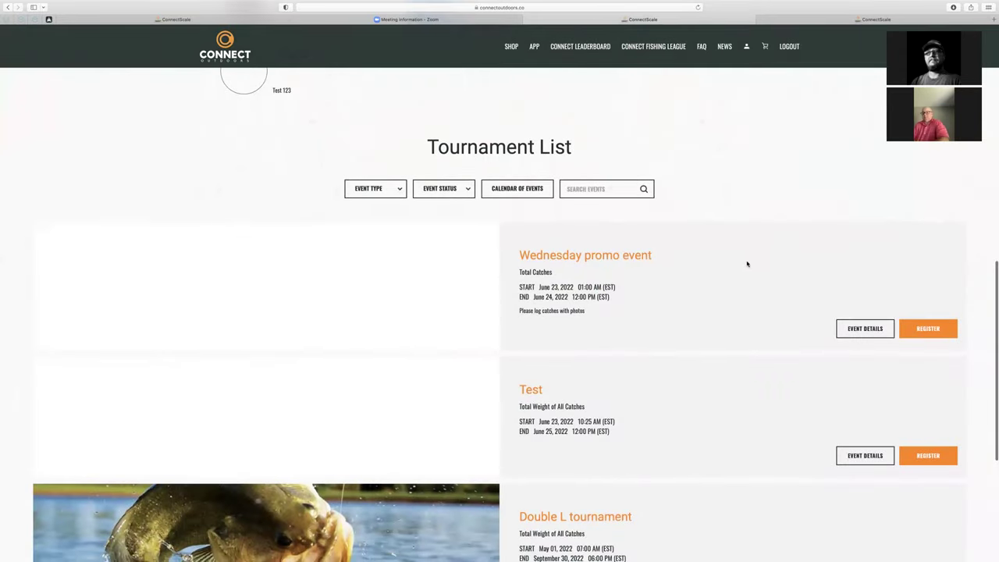
{"action": "scroll", "coordinate": [747, 265], "scroll_direction": "up", "scroll_amount": 1}
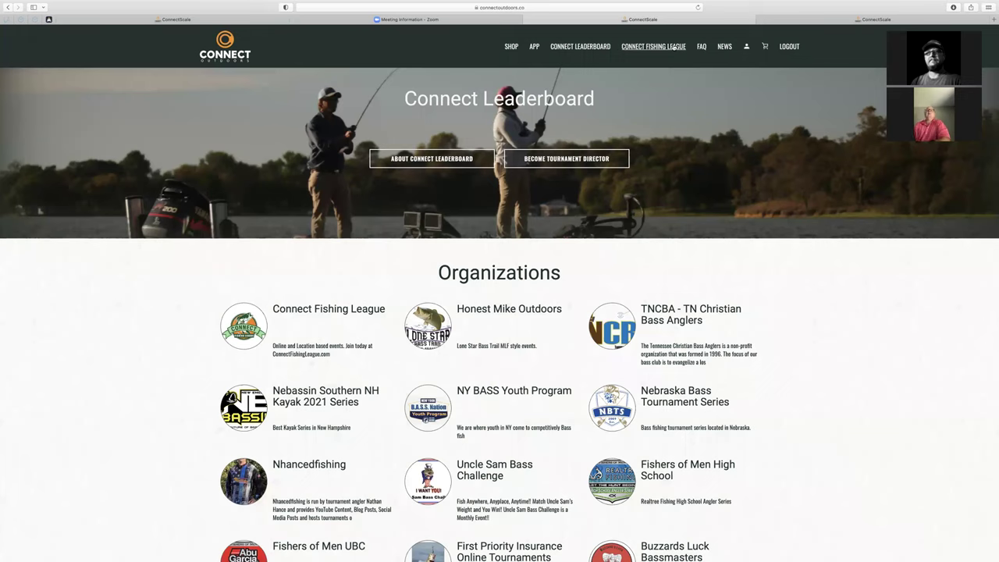
Step: Check the Test event's registration form, then confirm the dashboard shows Test live at 1/1 anglers
{"action": "left_click", "coordinate": [746, 47]}
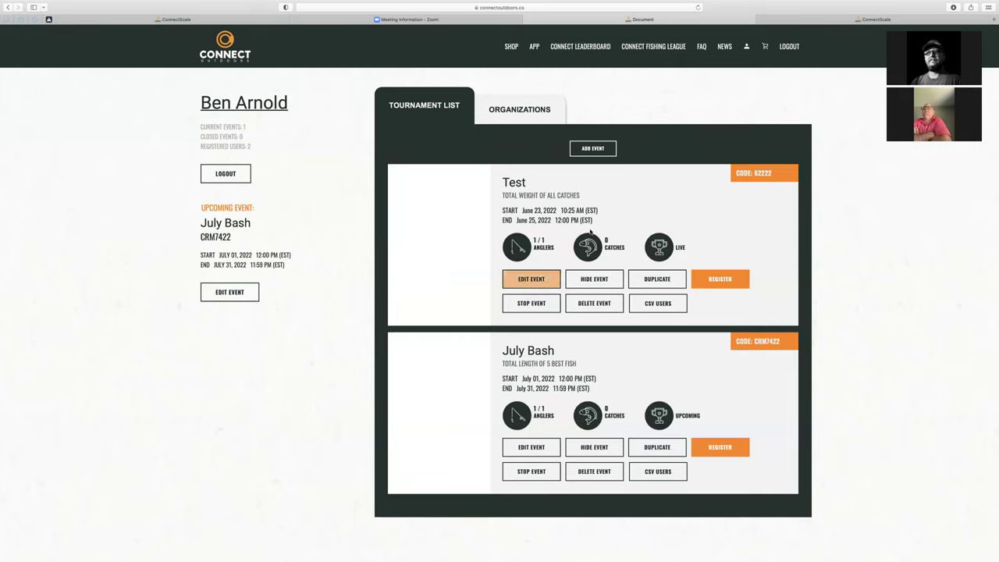
{"action": "left_click", "coordinate": [720, 281]}
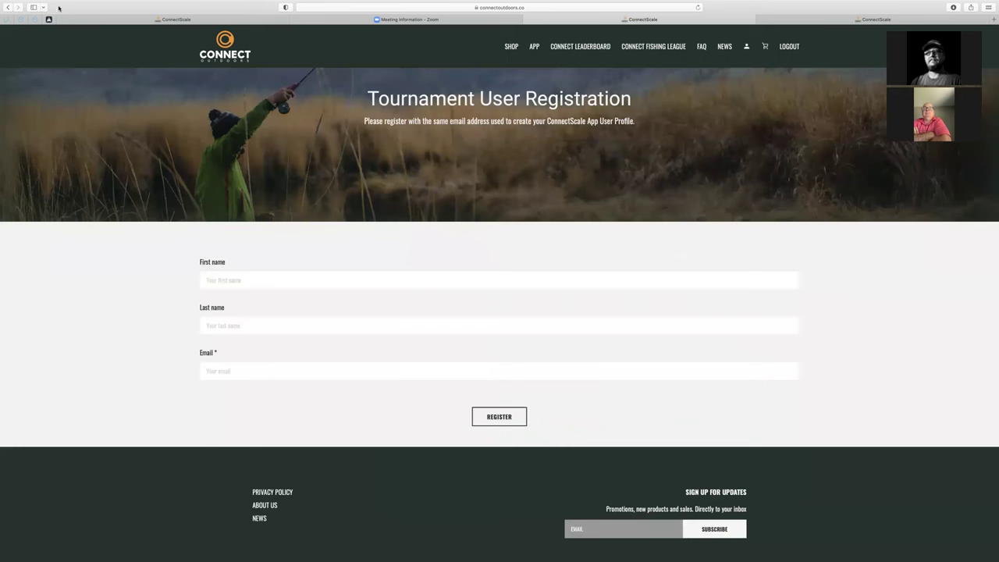
{"action": "left_click", "coordinate": [12, 9]}
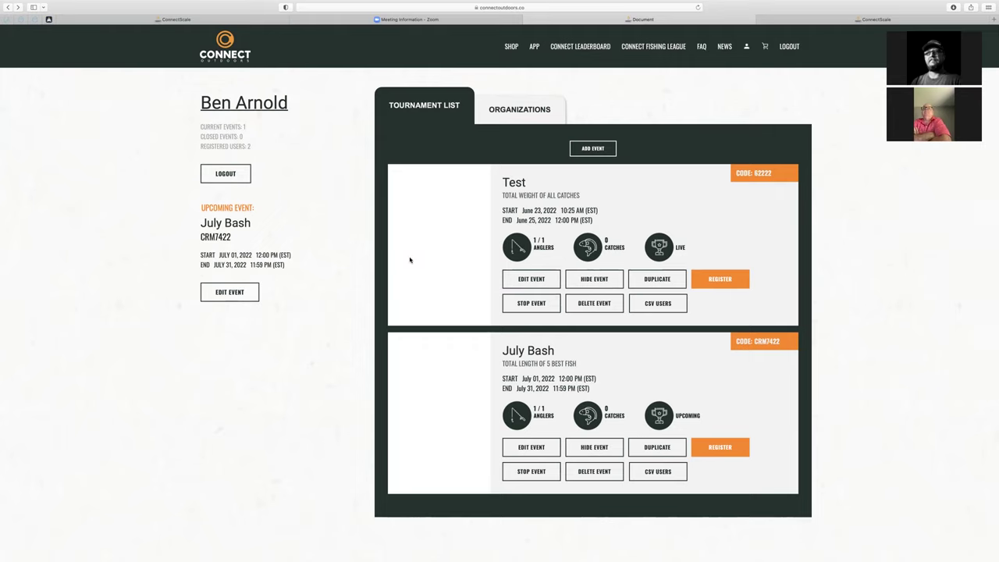
{"action": "scroll", "coordinate": [412, 282], "scroll_direction": "up", "scroll_amount": 1}
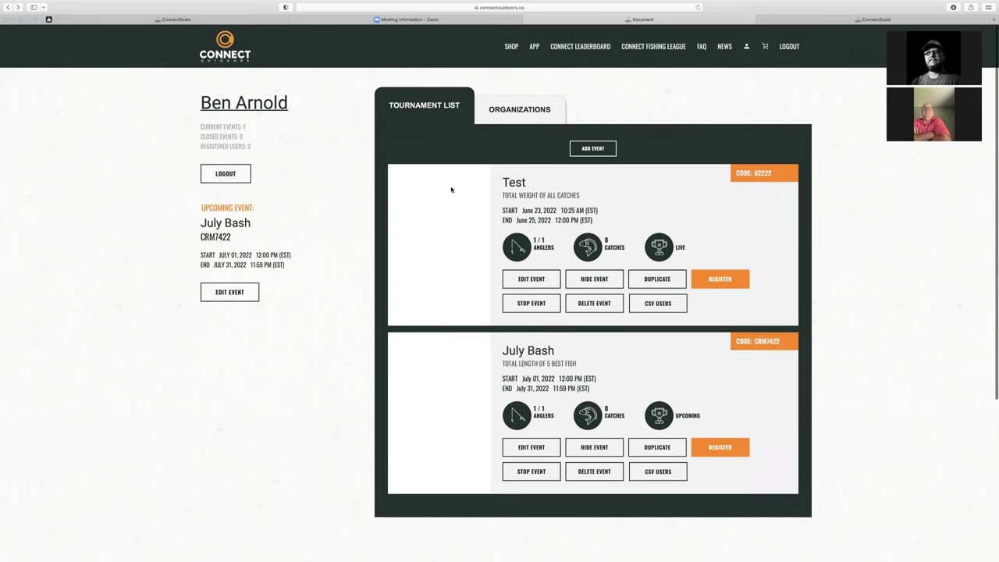